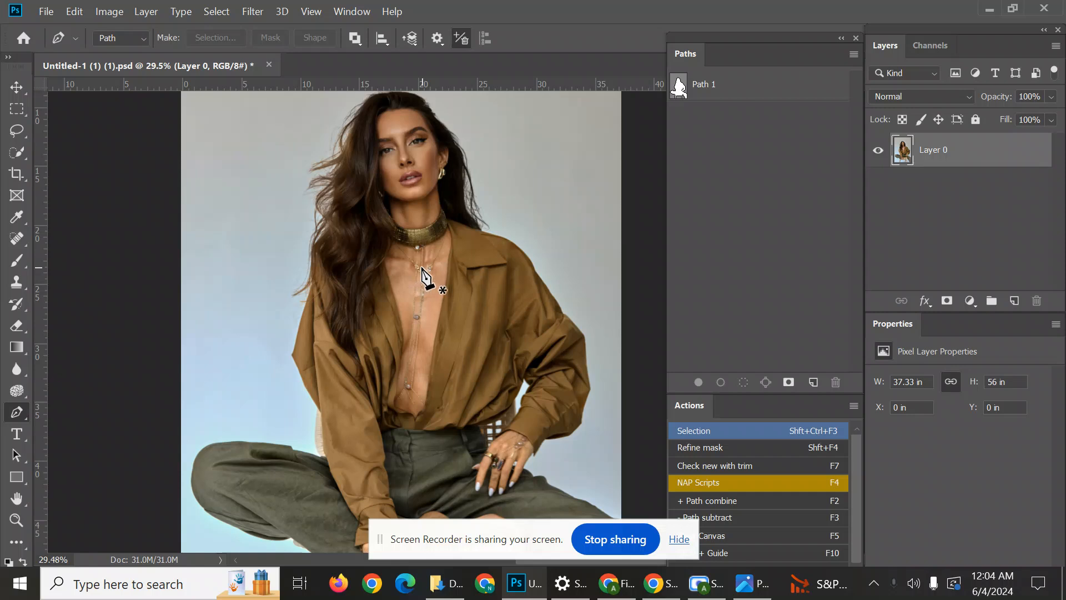
Display Path 1 and examine how its outline follows the woman's hair, clothing and stool.
scroll(476, 249, down, 3)
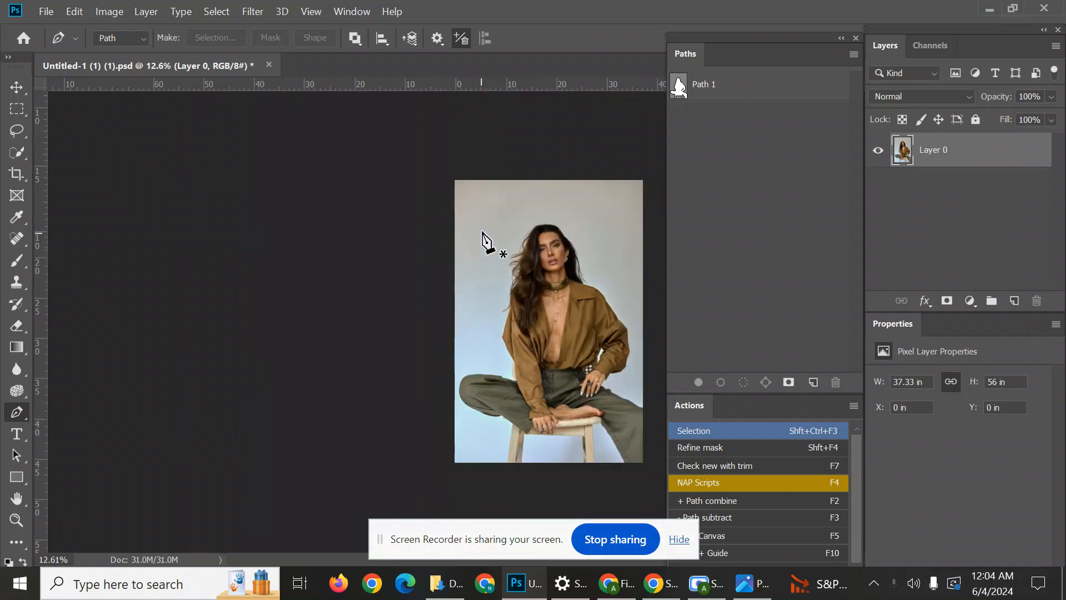
scroll(533, 267, up, 2)
scroll(556, 256, down, 1)
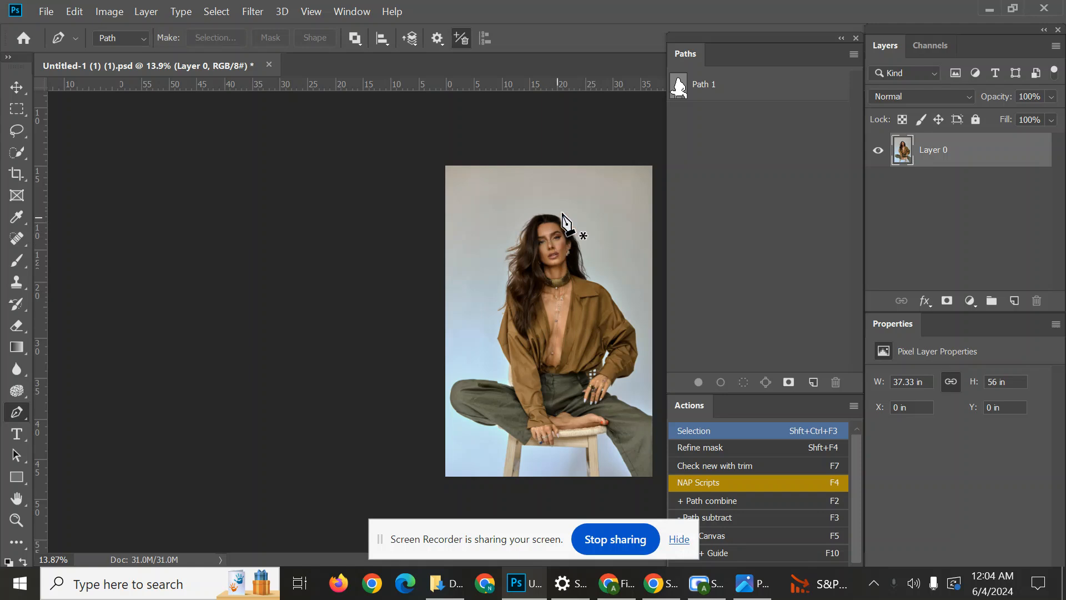
click(691, 87)
scroll(533, 284, up, 6)
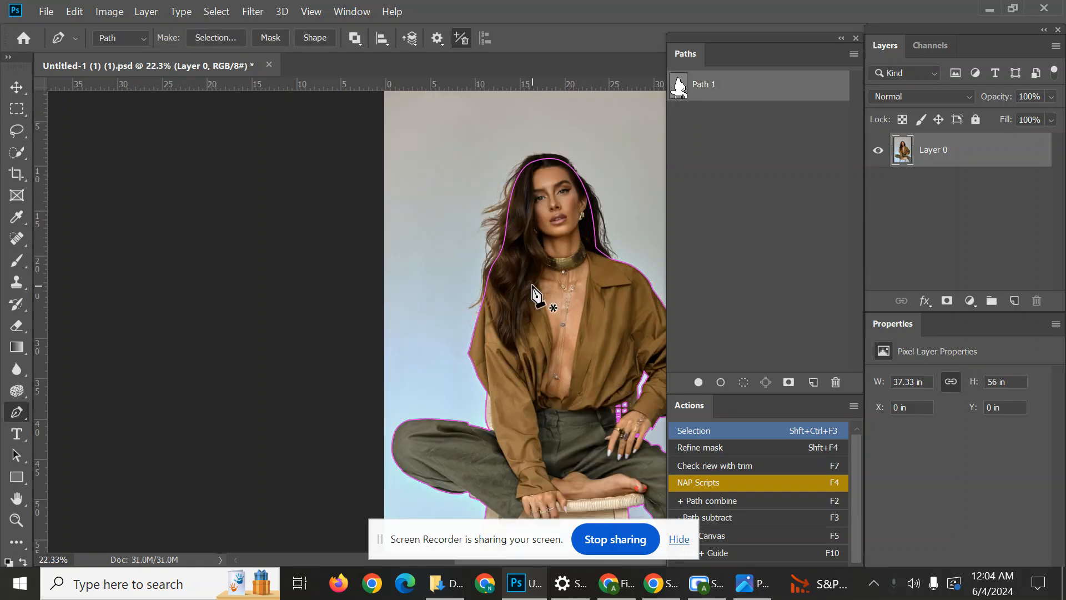
key(F2)
key(Return)
click(588, 240)
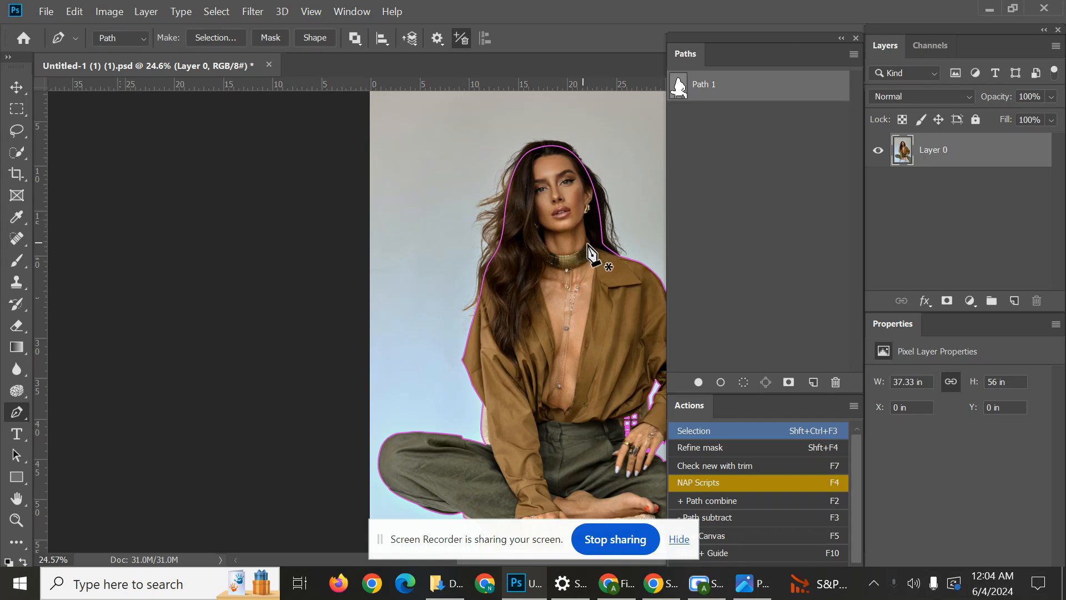
scroll(588, 234, up, 3)
drag(546, 219, 474, 88)
scroll(455, 219, down, 4)
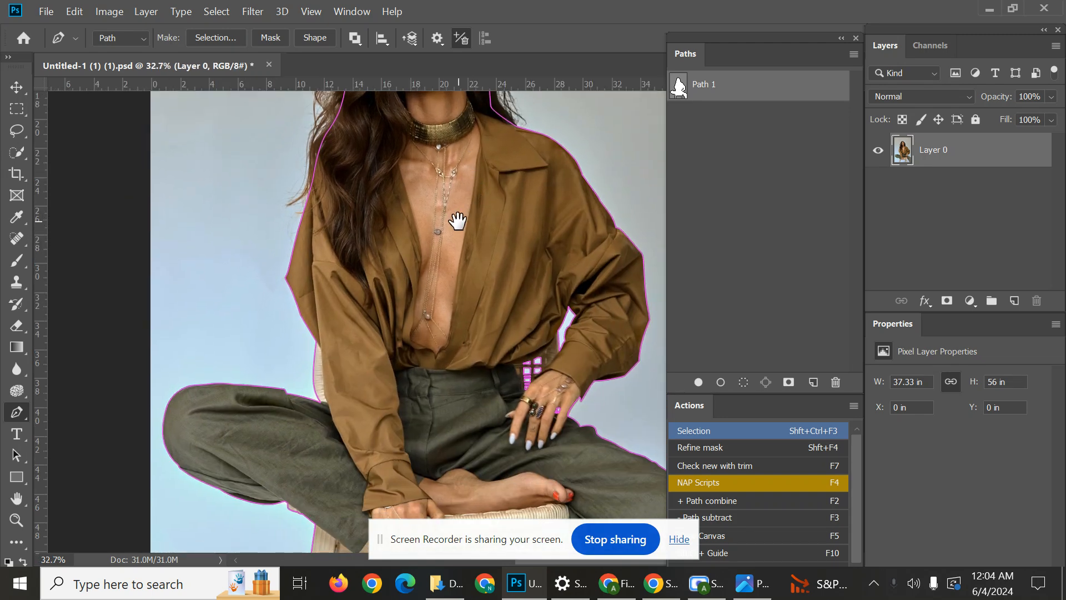
scroll(512, 172, down, 2)
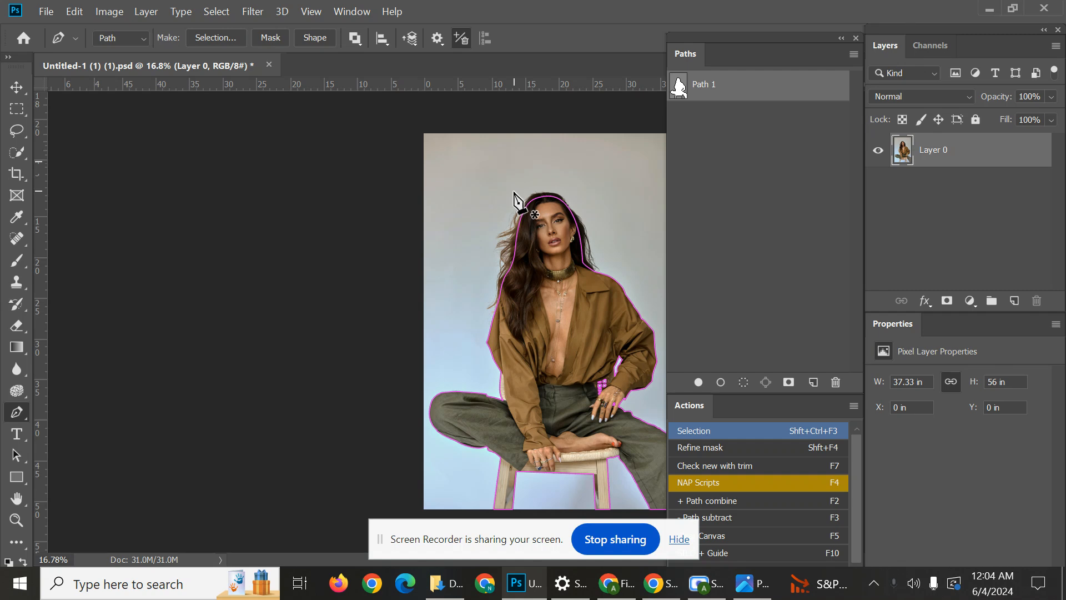
click(824, 179)
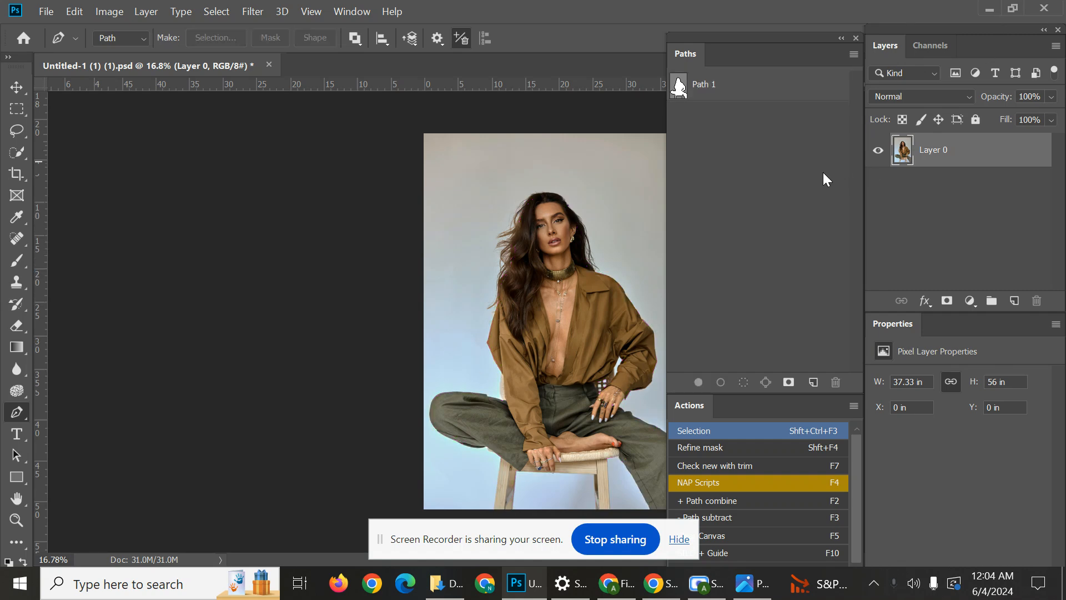
click(717, 89)
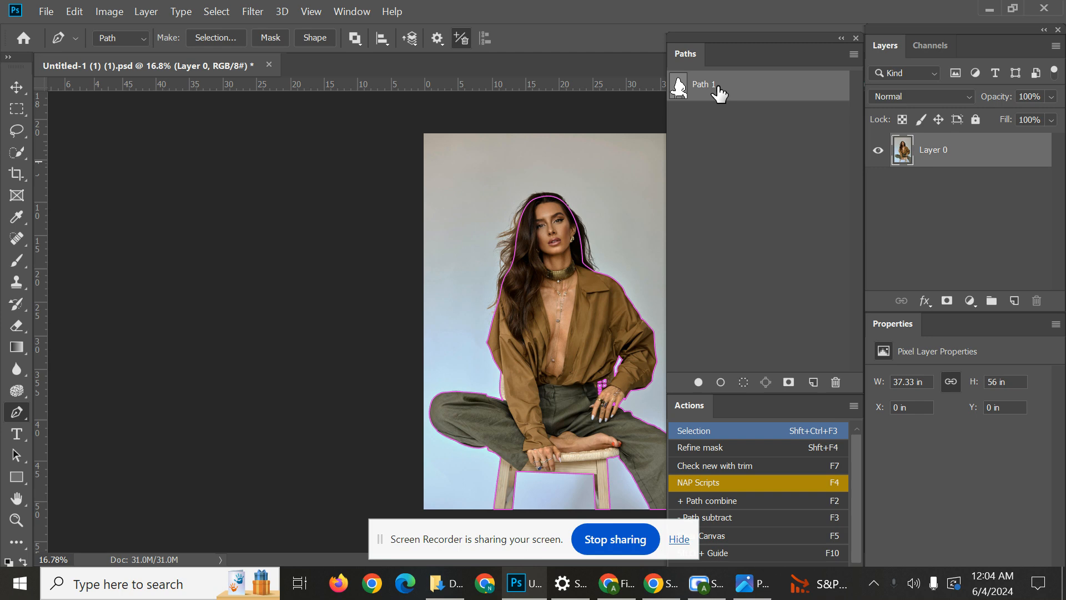
key(ctrl+shift+F3)
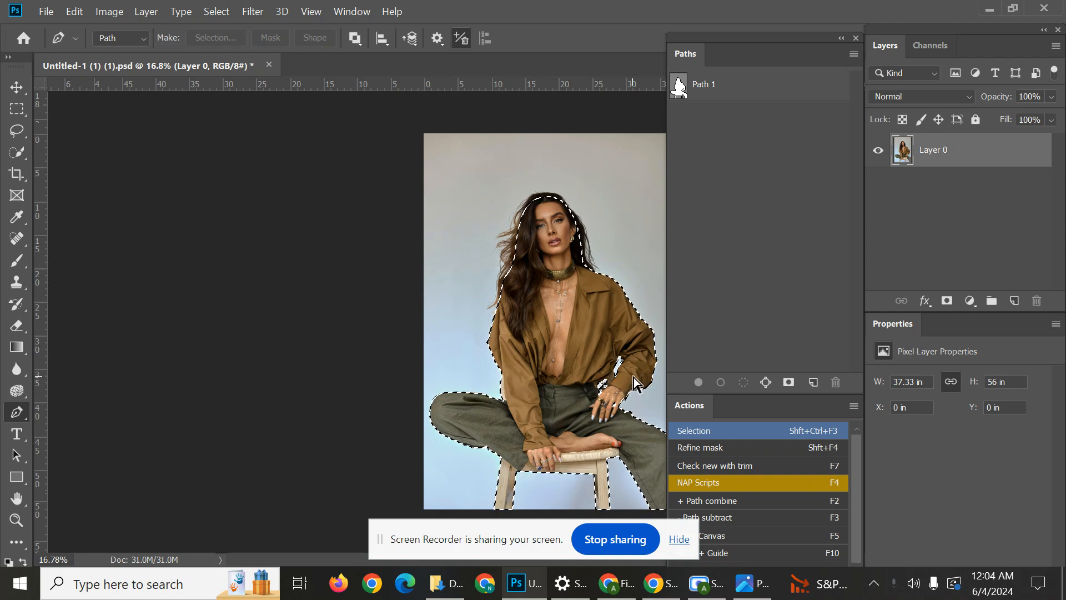
key(ctrl+d)
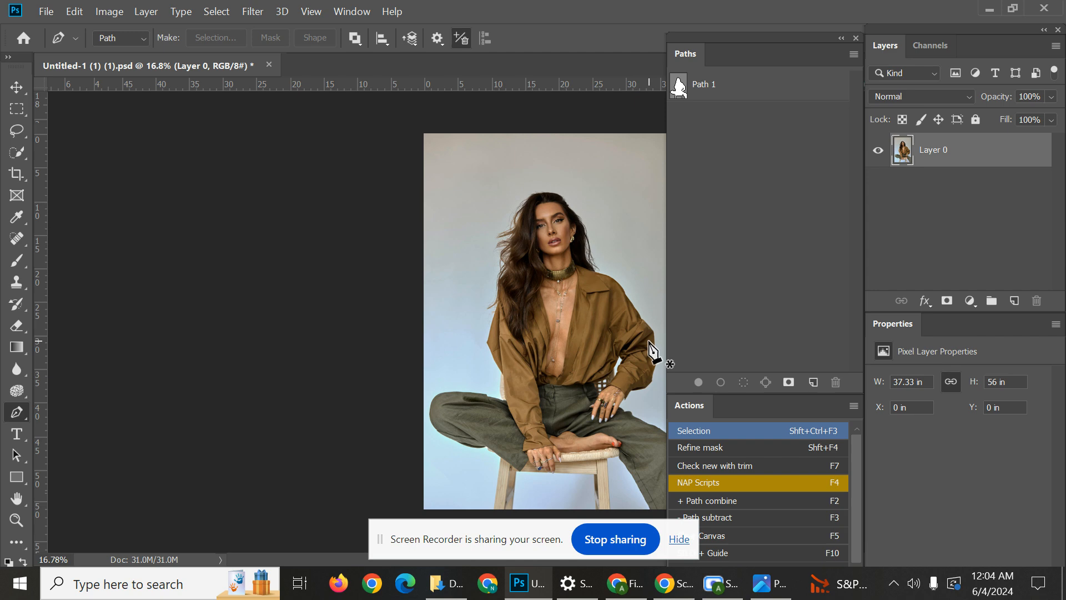
click(775, 95)
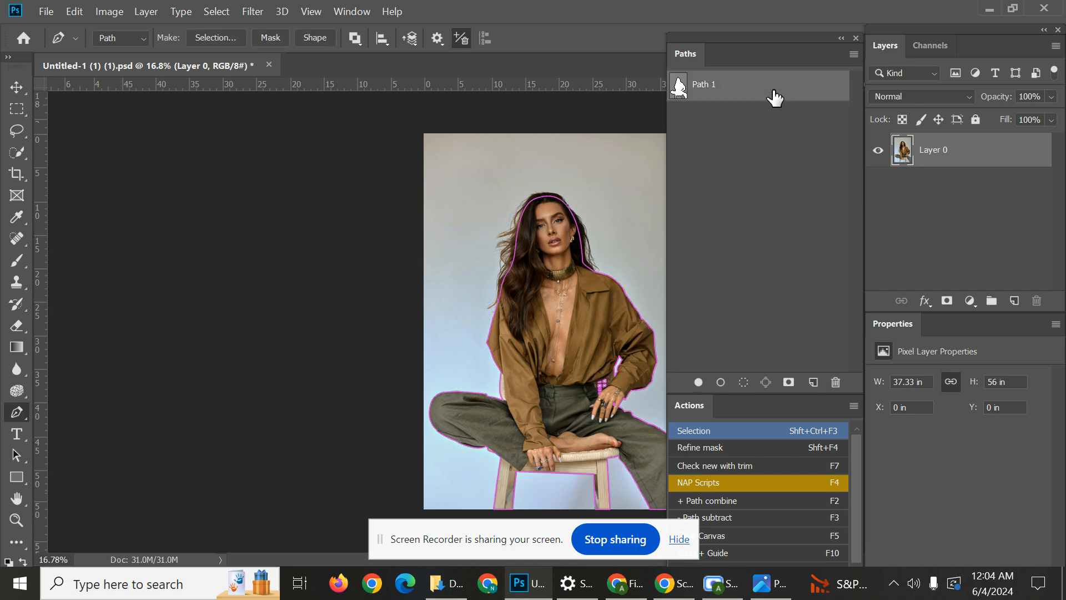
key(ctrl+shift+F3)
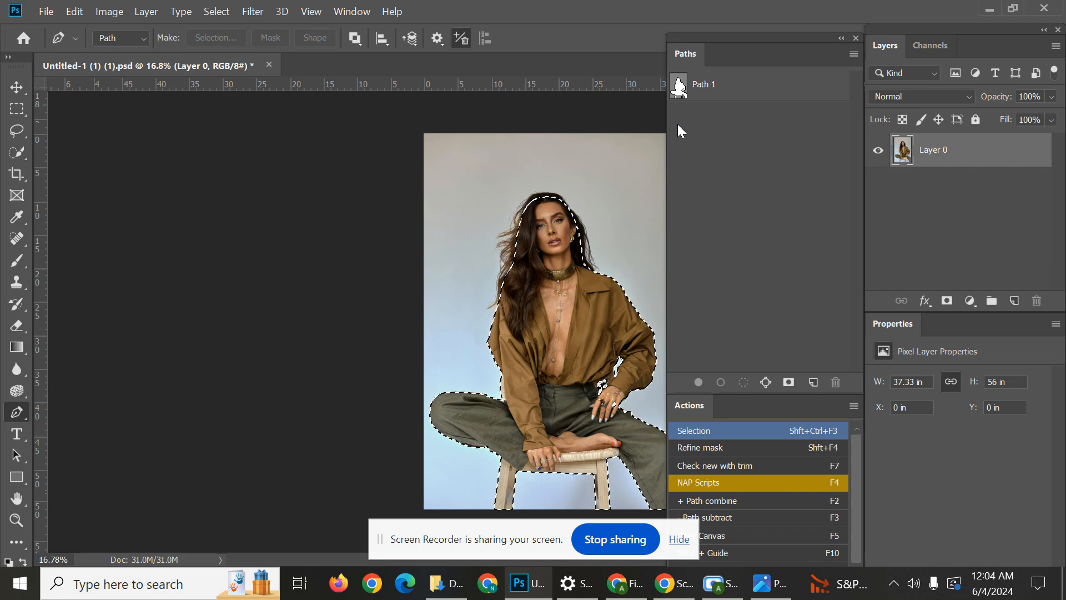
key(ctrl+d)
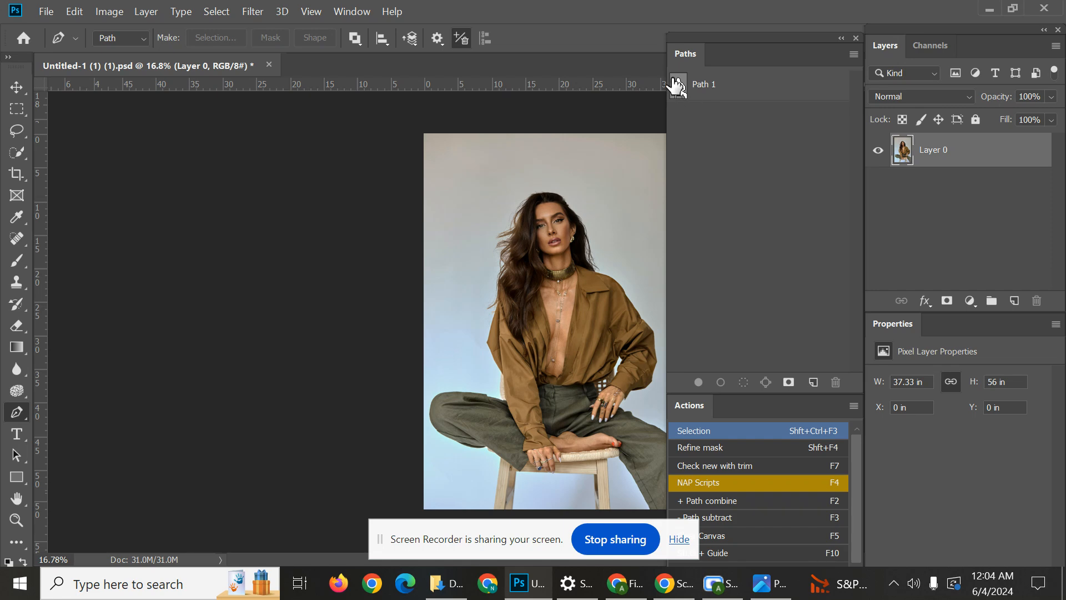
ctrl+click(678, 83)
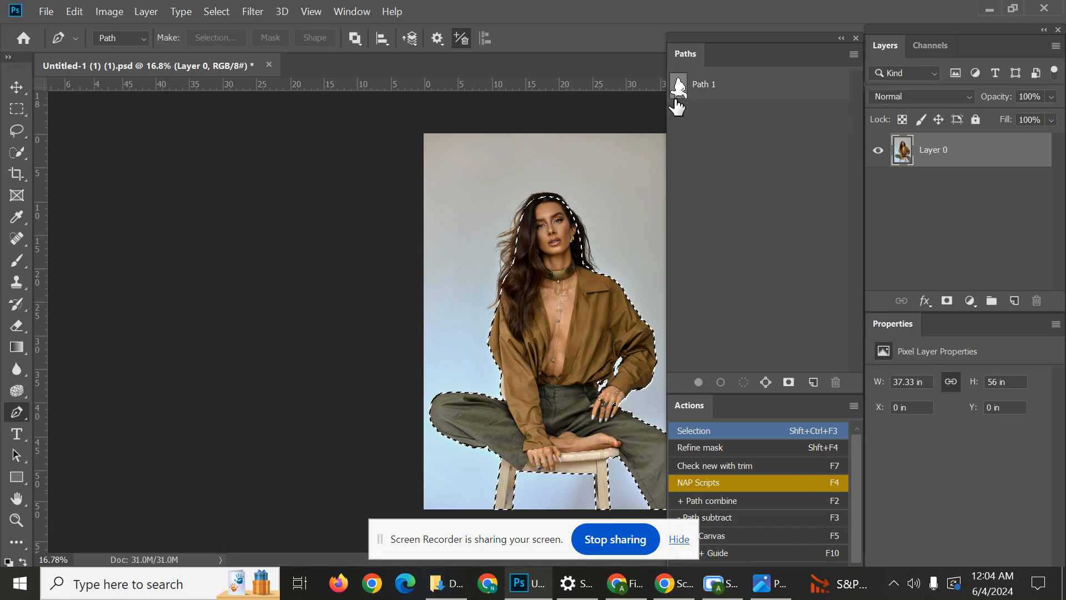
scroll(555, 223, up, 2)
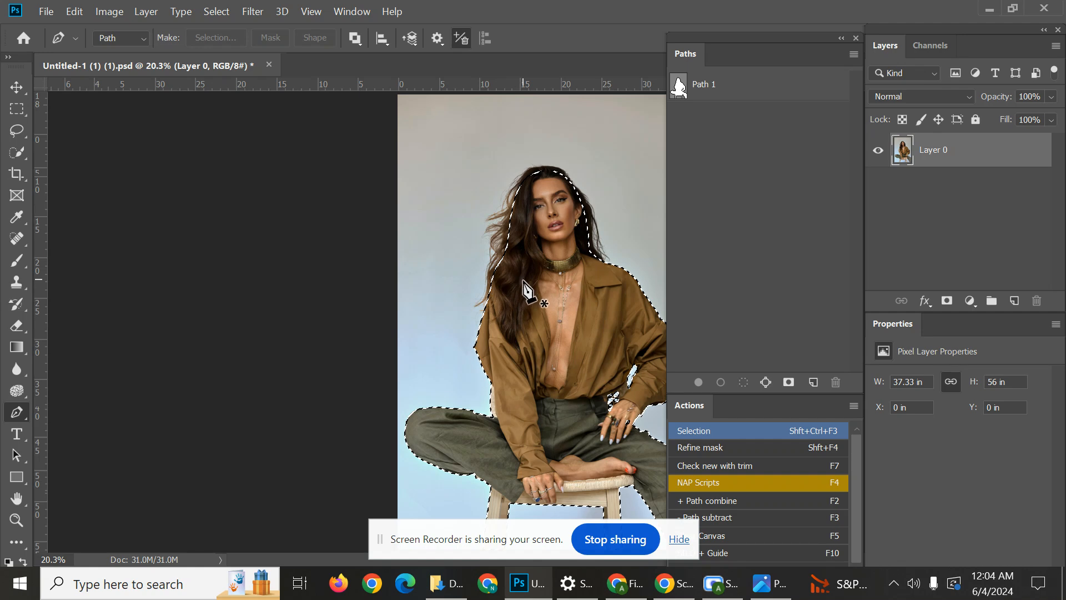
key(ctrl+d)
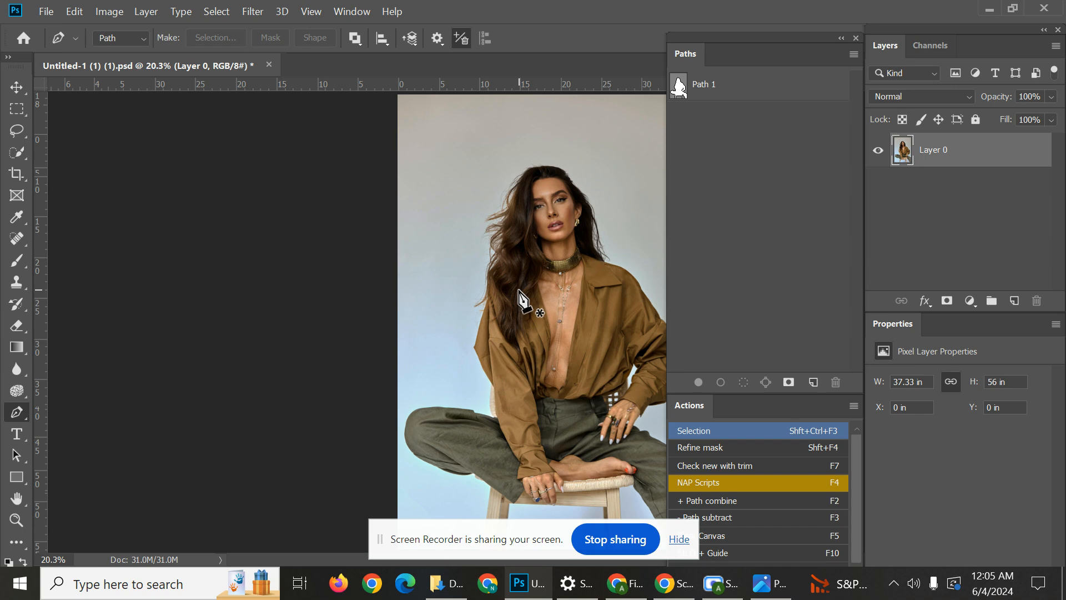
Convert Path 1 into an active selection around the woman and the stool.
click(773, 87)
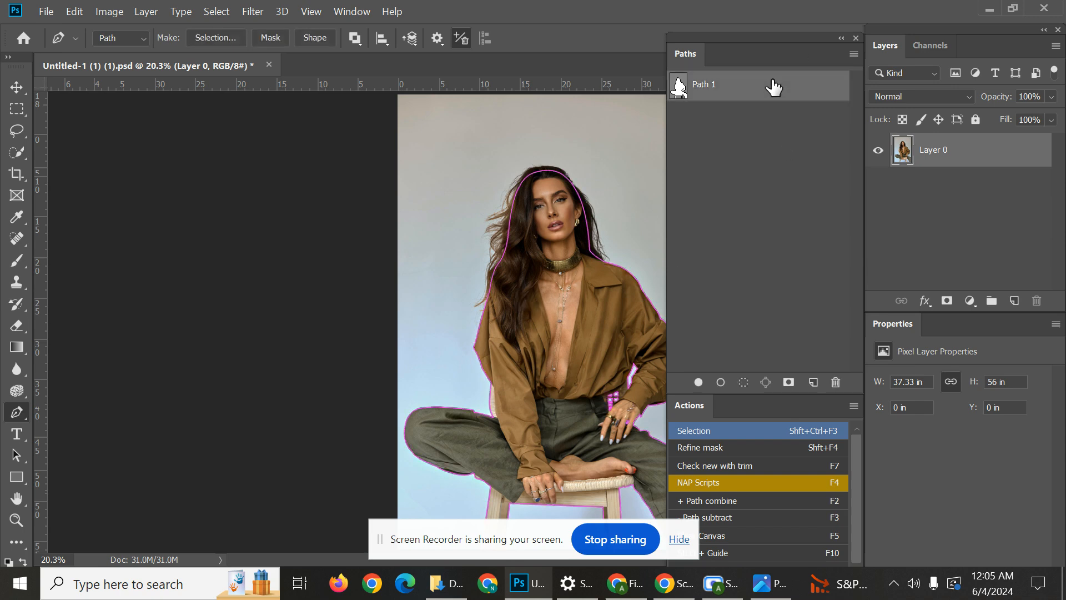
key(shift+ctrl+F3)
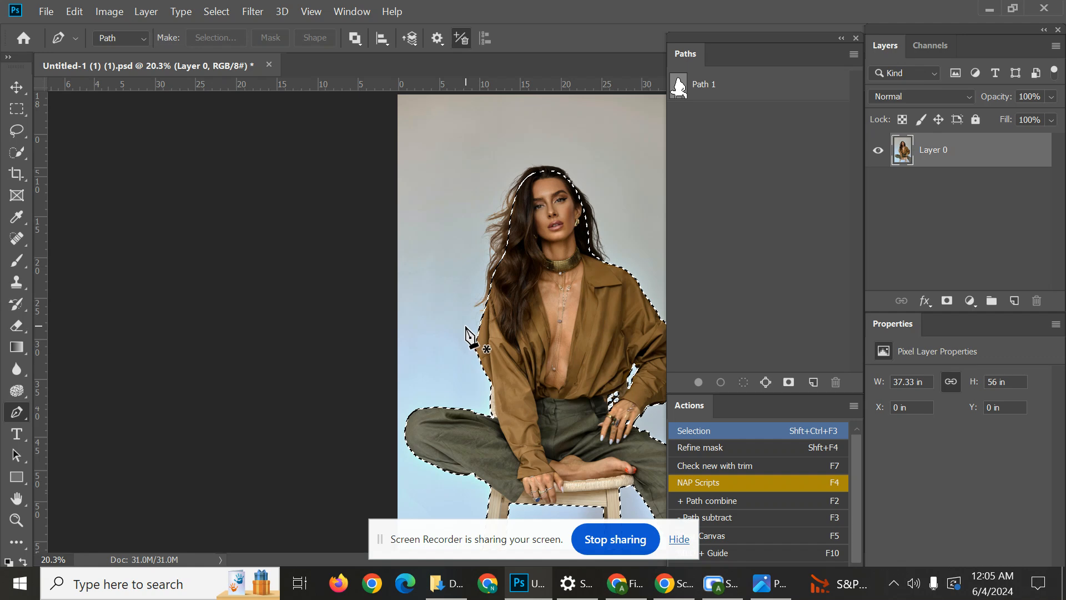
scroll(499, 317, down, 1)
scroll(527, 311, up, 5)
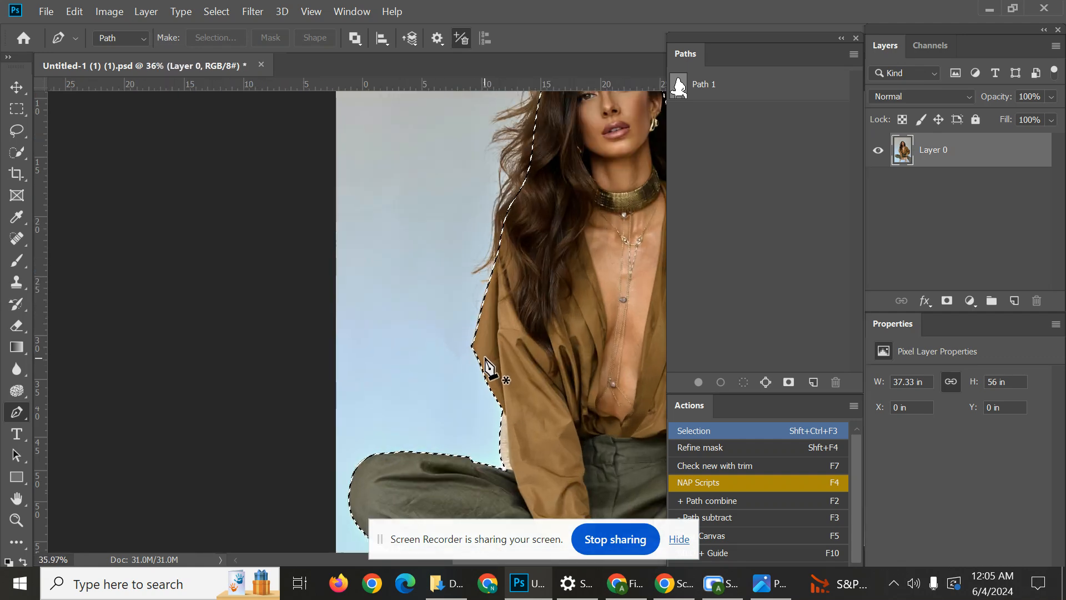
Check the selection edge along the jacket sleeve in Quick Mask mode and return to the normal selection view.
key(q)
scroll(476, 300, up, 4)
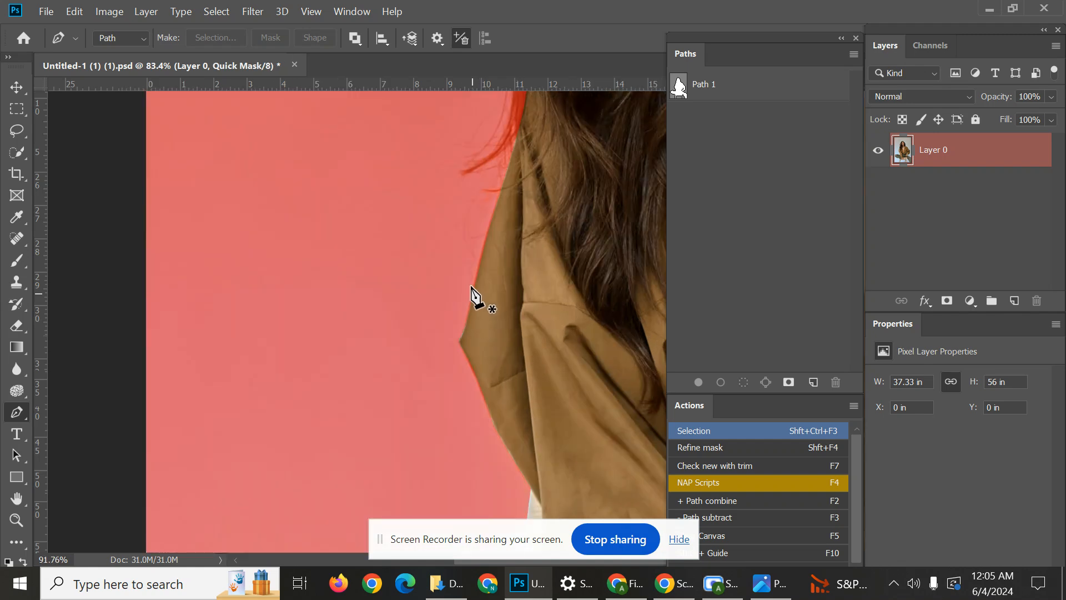
scroll(488, 264, up, 1)
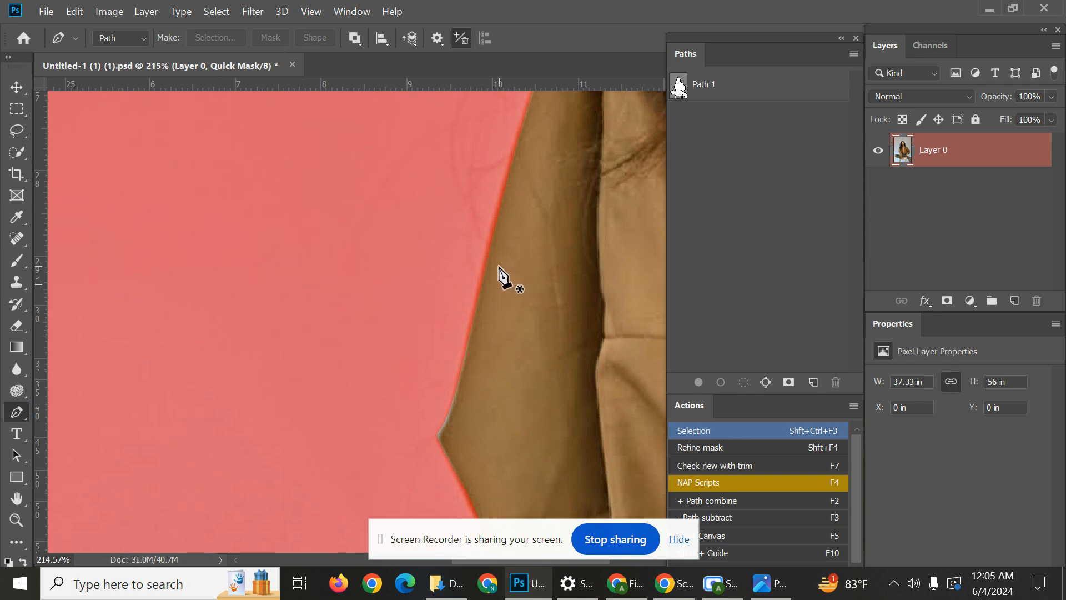
key(q)
Examine the selection edges around the trousers, the jacket sleeve, the hand and the gaps beside the waist.
scroll(474, 260, down, 5)
key(v)
scroll(533, 310, down, 3)
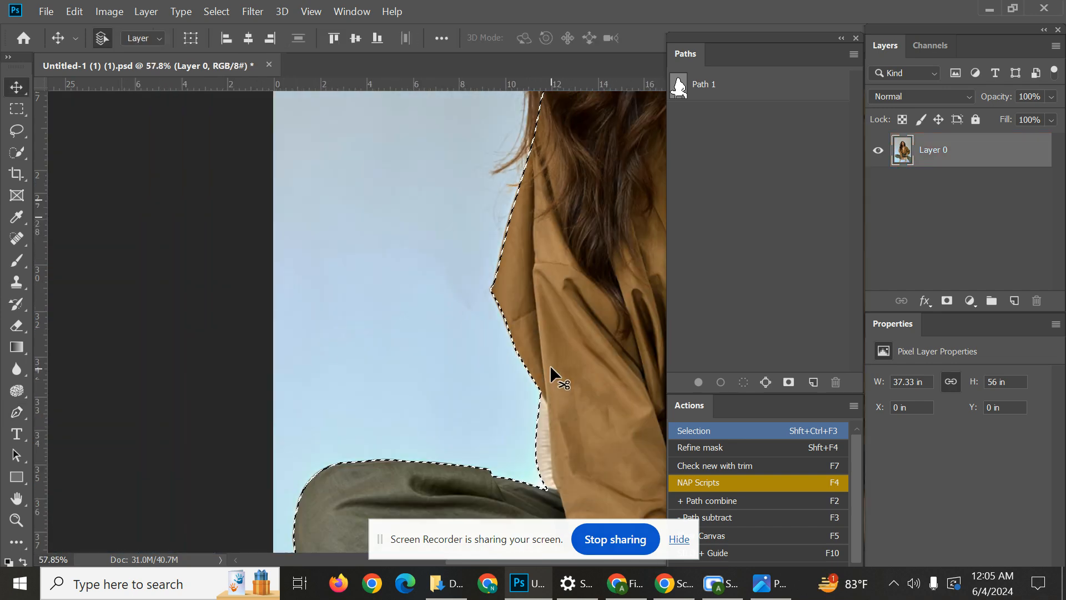
drag(555, 346, 376, 196)
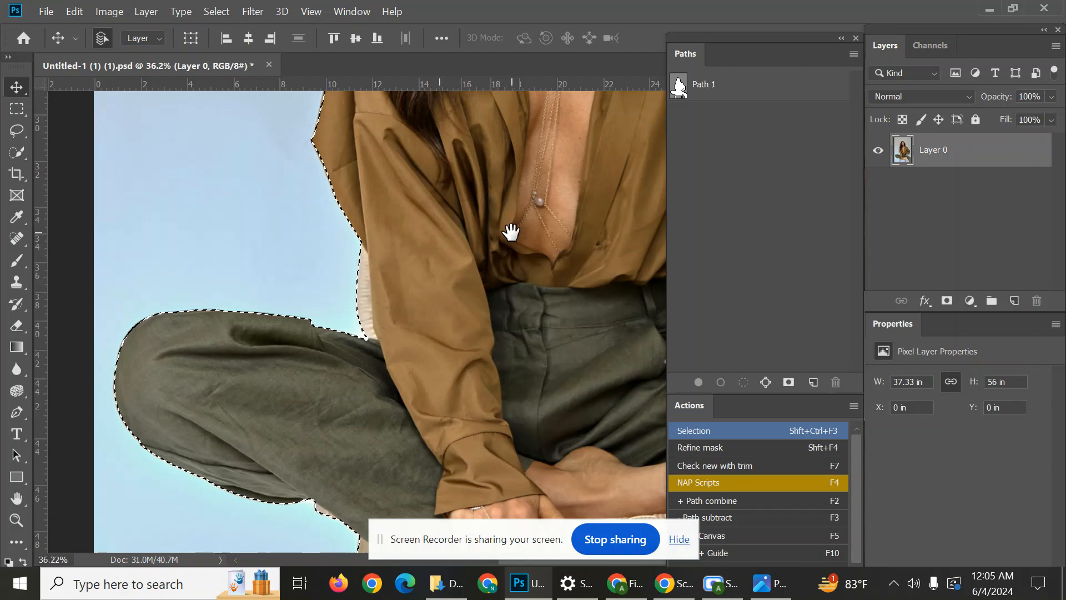
scroll(556, 239, up, 8)
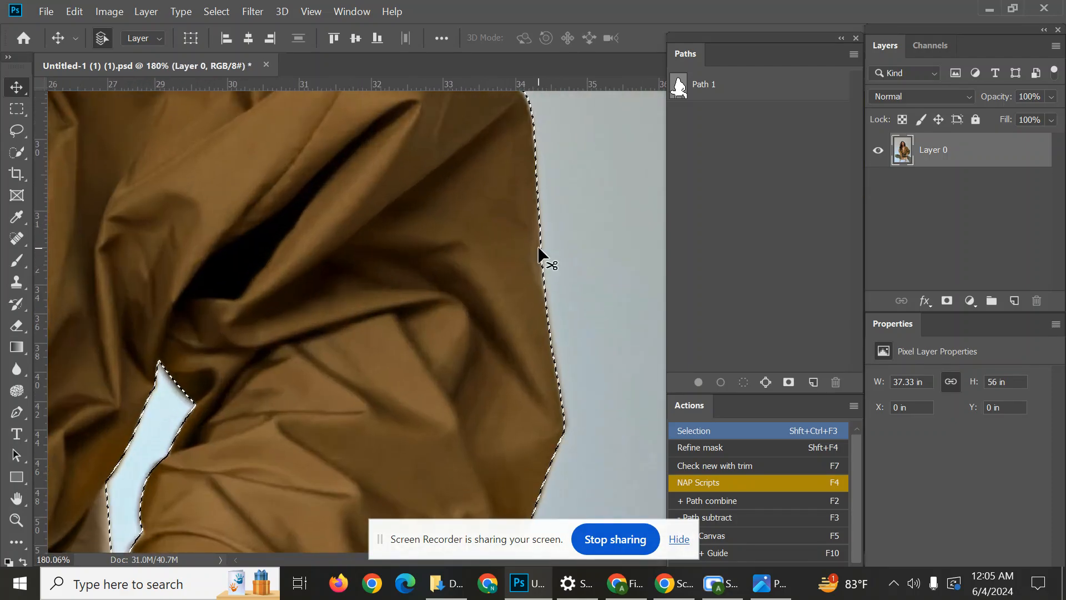
scroll(567, 267, down, 3)
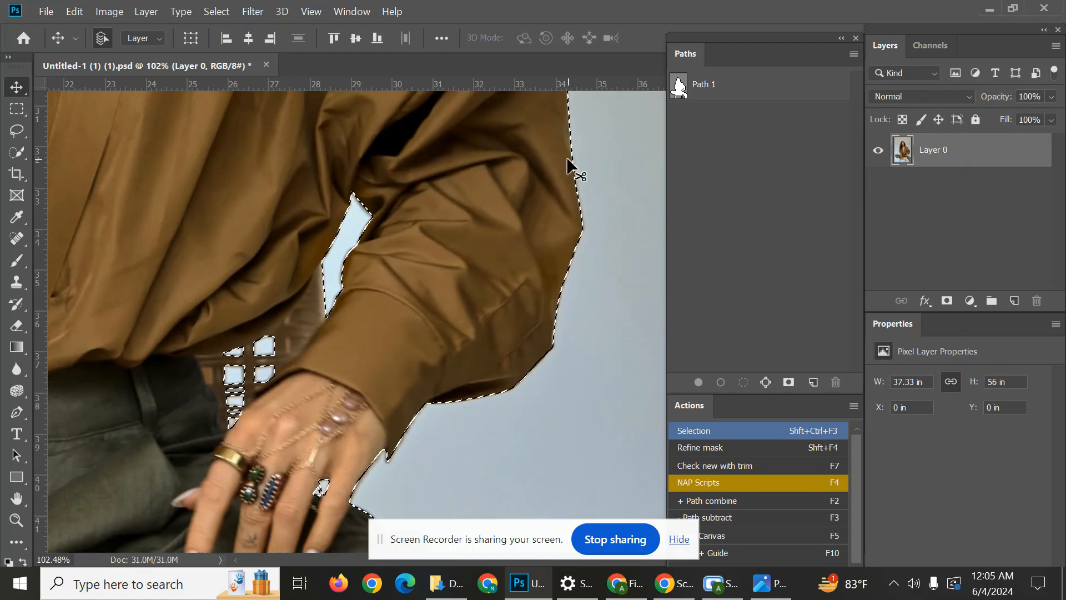
scroll(355, 294, up, 6)
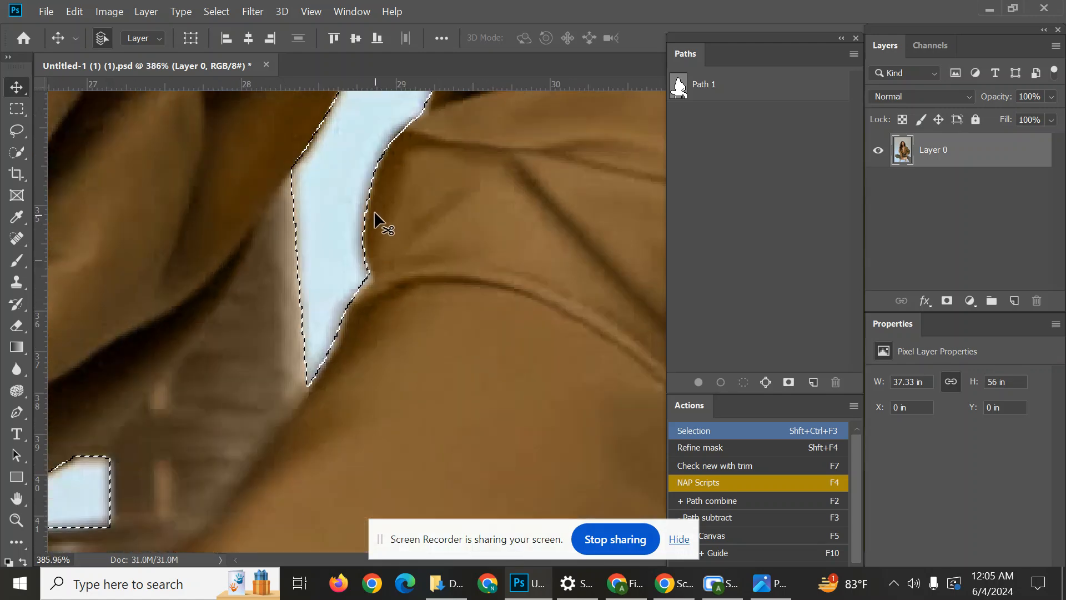
scroll(417, 203, down, 5)
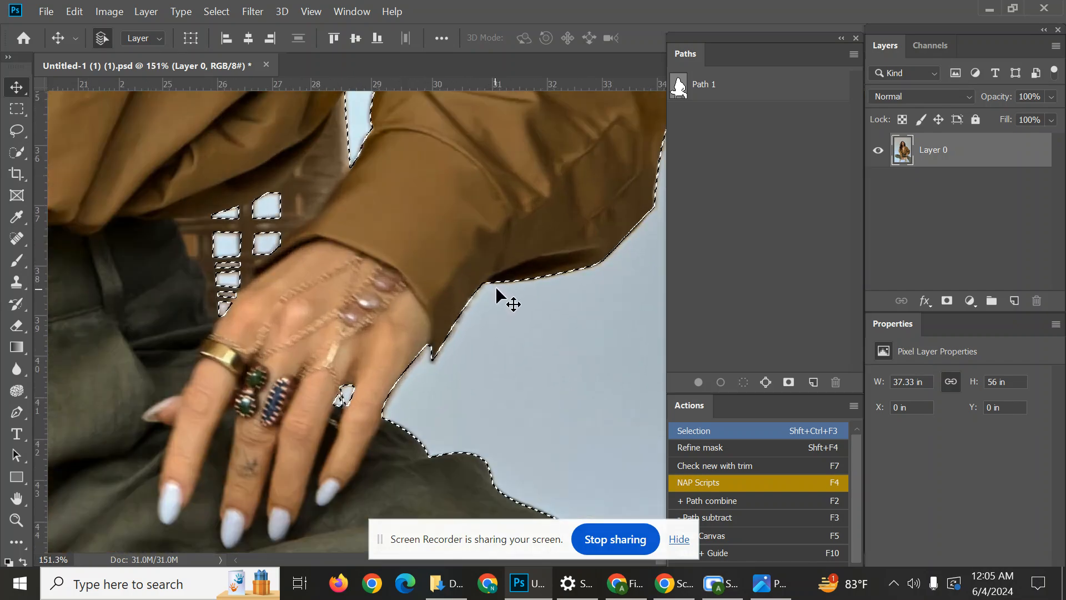
scroll(498, 296, down, 4)
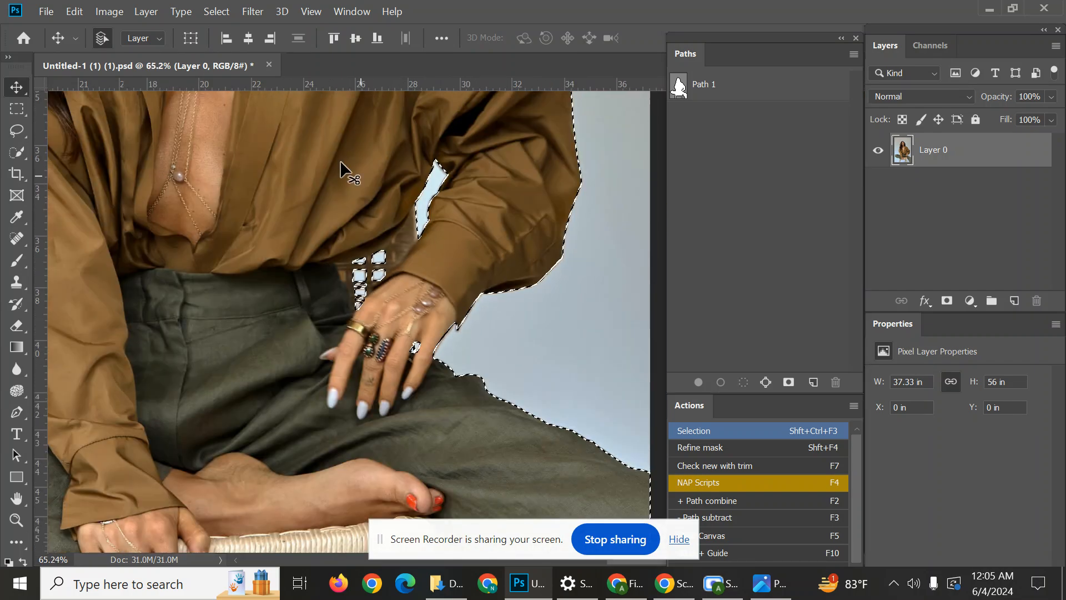
scroll(476, 310, down, 4)
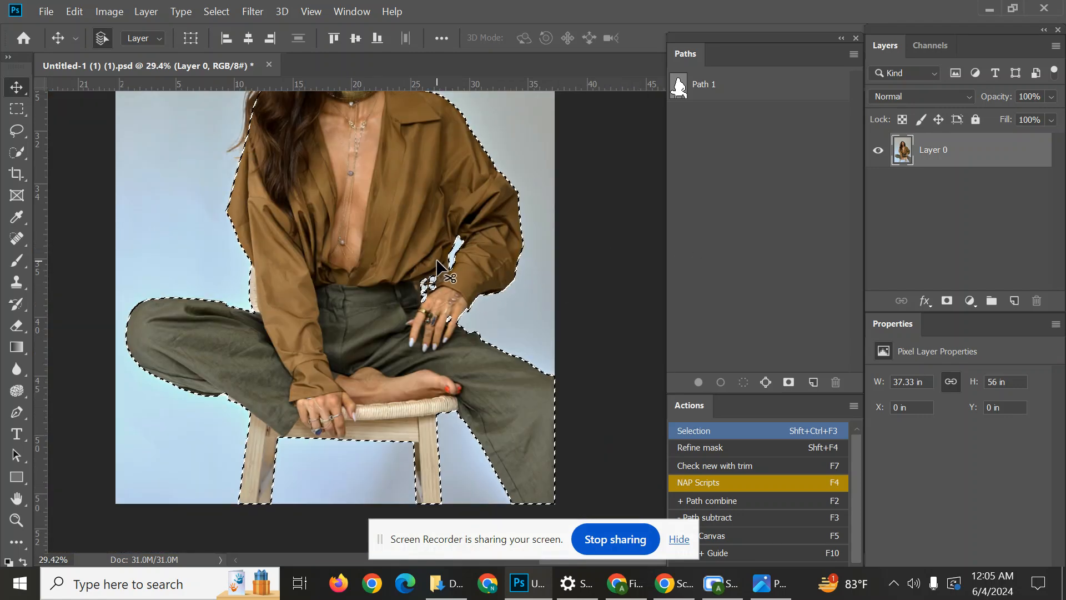
scroll(439, 269, down, 2)
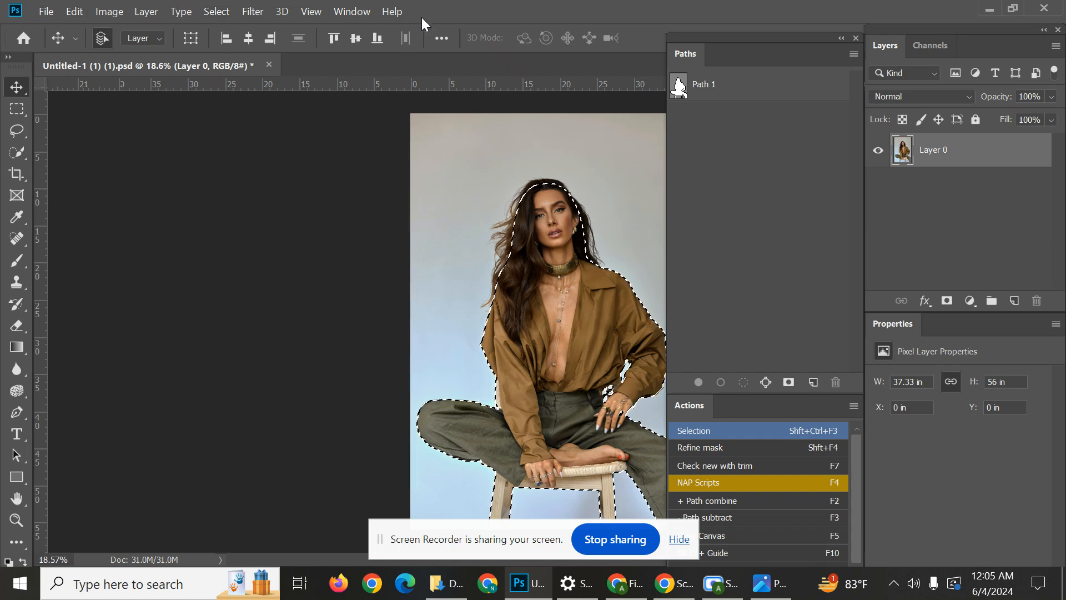
key(Print)
mouse_move(0, 0)
mouse_down()
mouse_move(1018, 595)
mouse_move(1065, 599)
mouse_up()
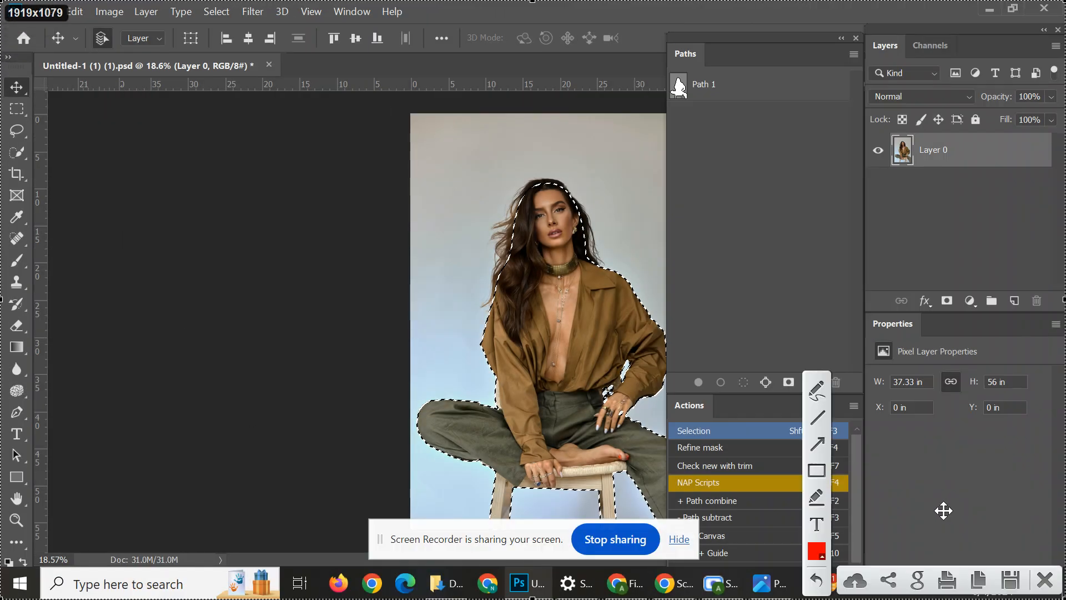
mouse_move(315, 371)
mouse_down()
mouse_move(233, 124)
mouse_move(225, 22)
mouse_up()
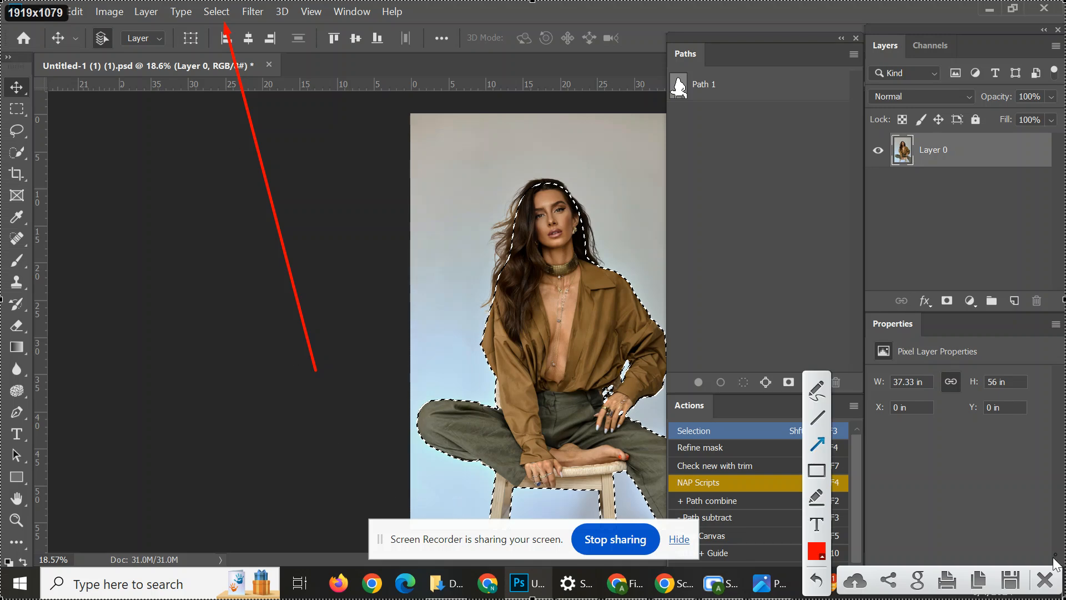
click(1046, 580)
Mark the Modify entry of the opened Select menu with a red rectangle and an arrow on a full-screen capture, and discard the capture.
click(229, 9)
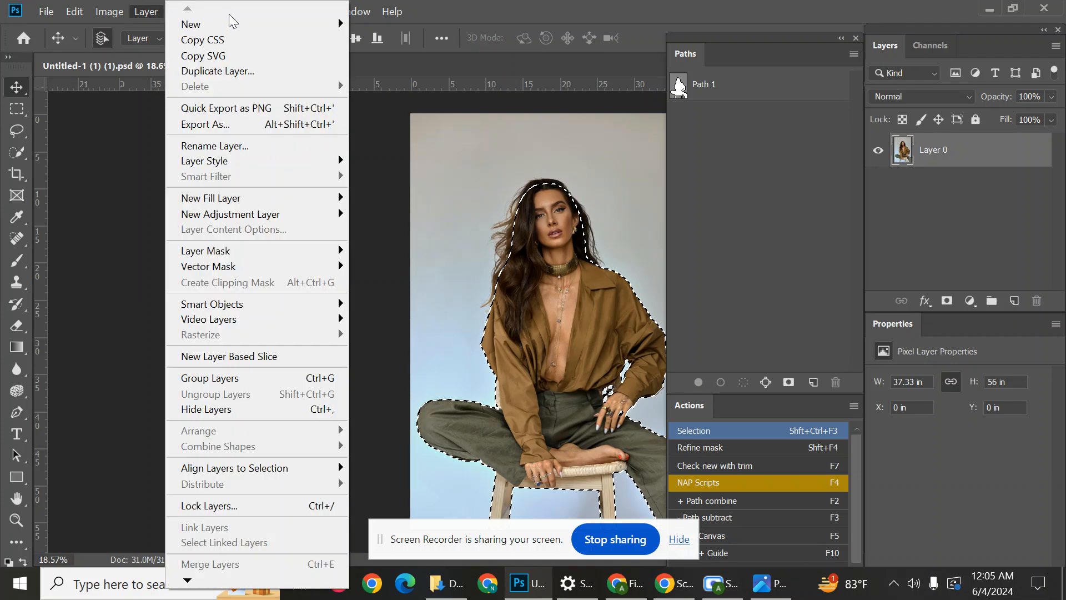
click(369, 135)
click(217, 10)
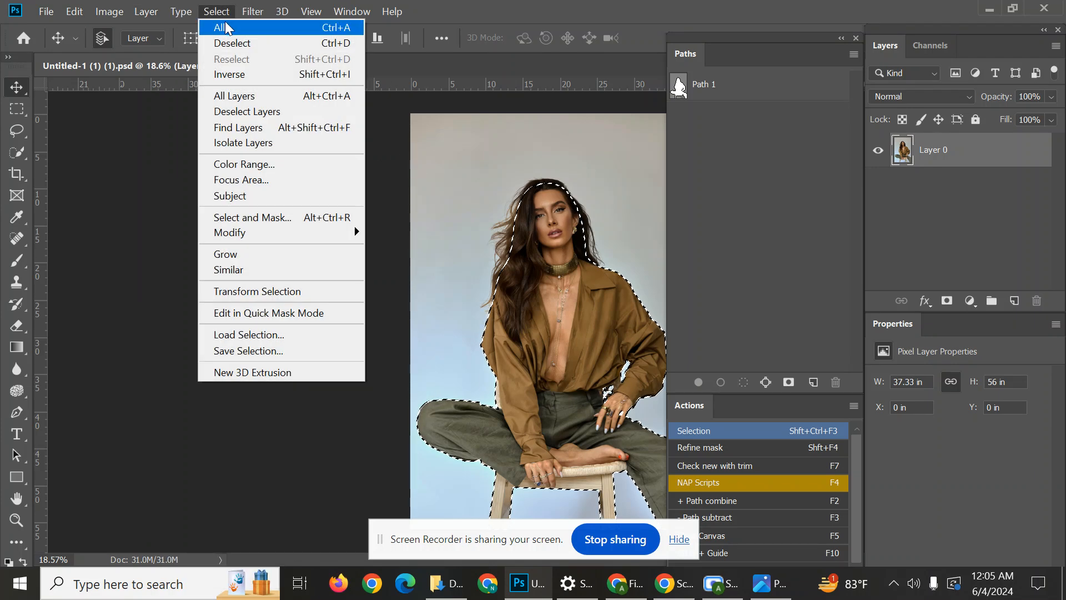
key(Print)
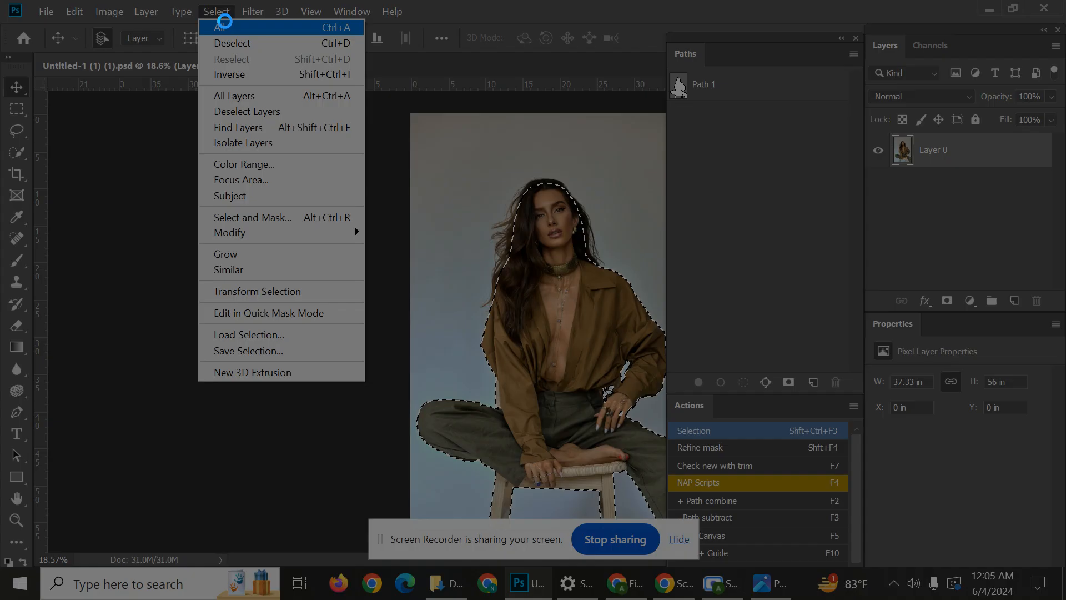
drag(0, 0, 1065, 599)
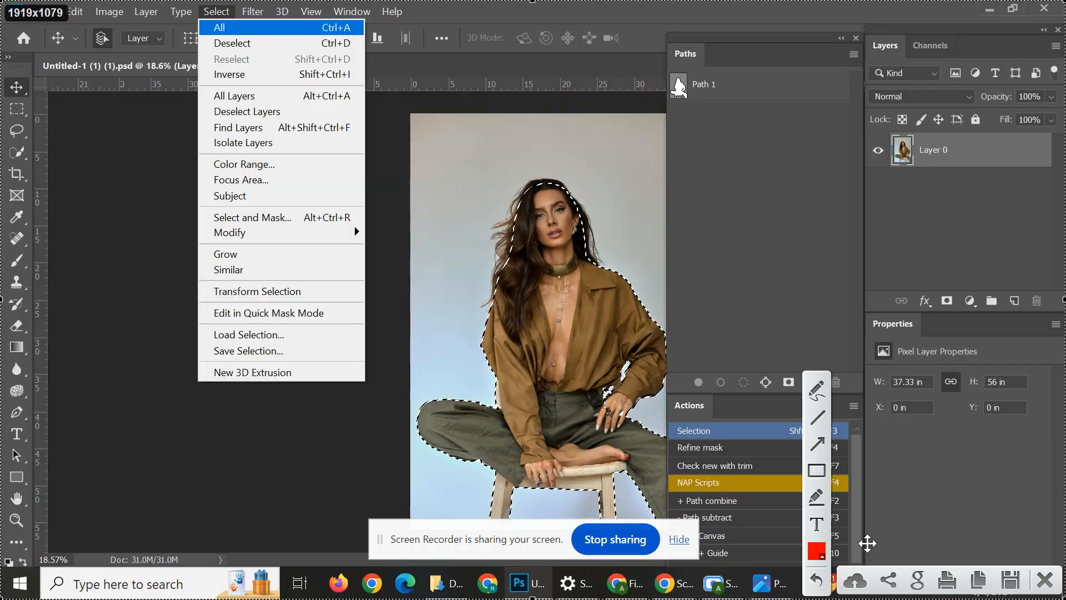
click(815, 471)
mouse_move(185, 223)
mouse_down()
mouse_move(262, 240)
mouse_move(401, 246)
mouse_up()
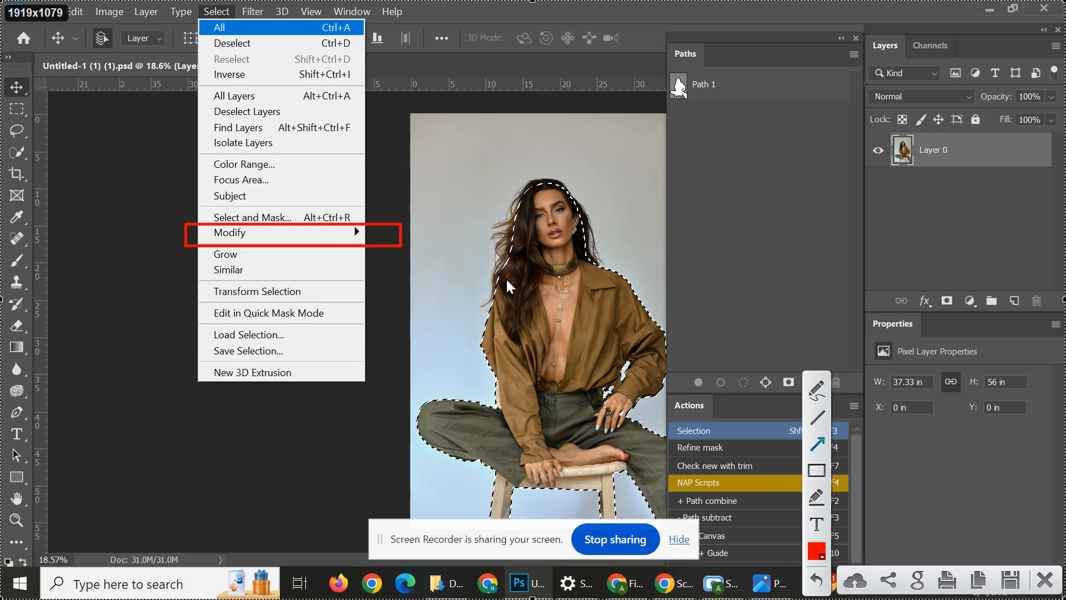
drag(507, 280, 345, 241)
click(1044, 579)
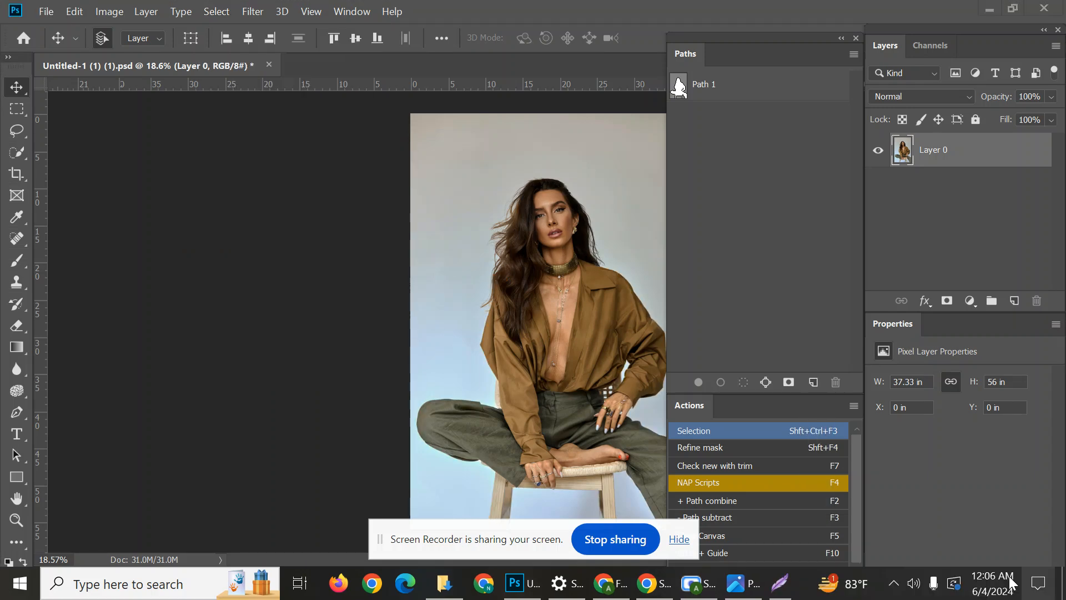
click(216, 11)
click(244, 220)
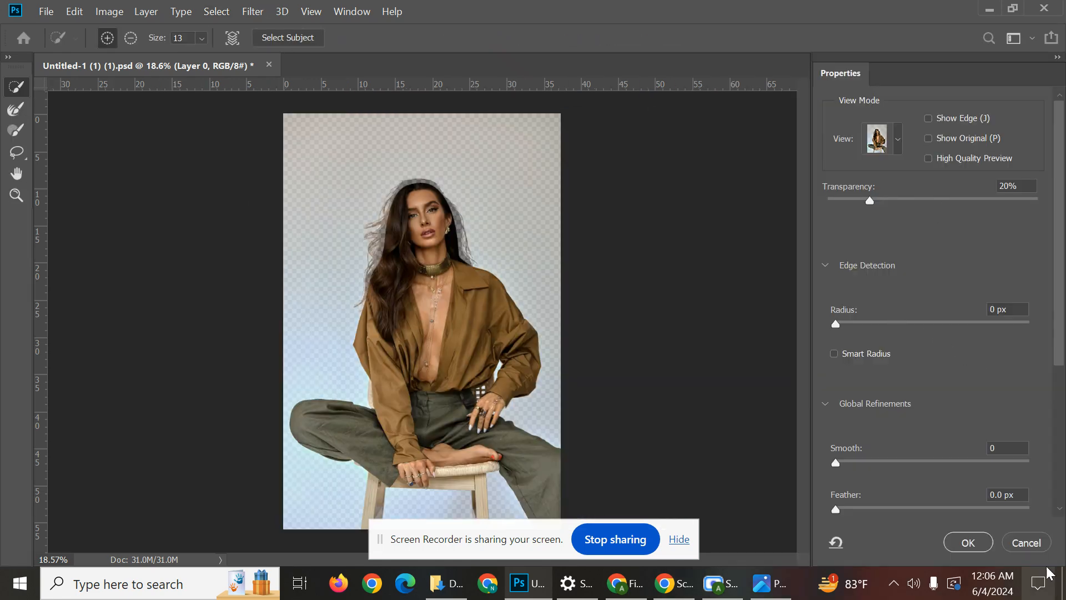
key(Escape)
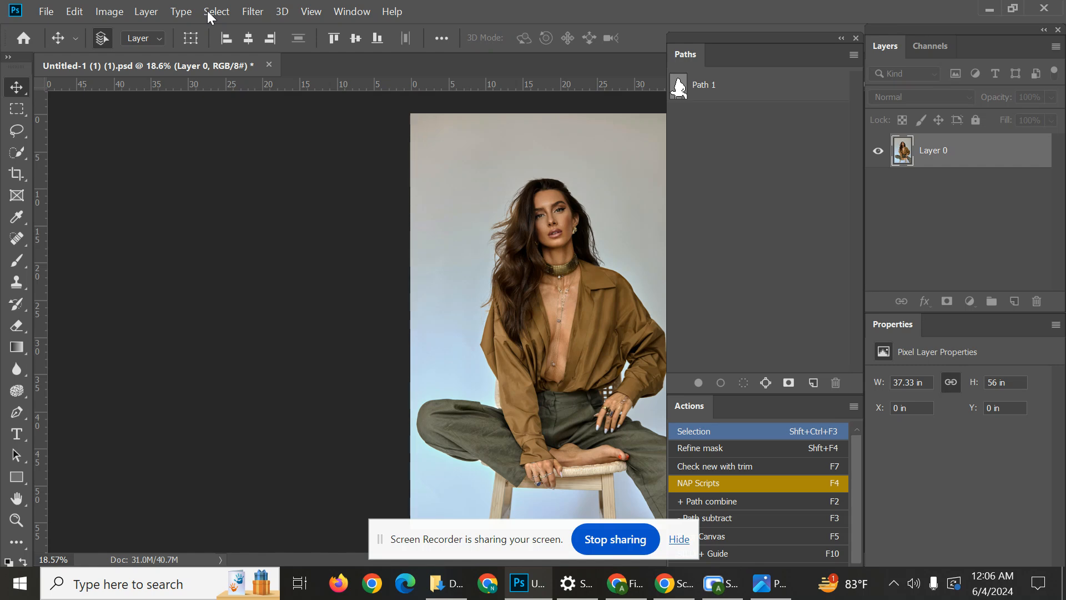
Feather the selection around the woman and stool by 0.4 pixels.
click(211, 11)
mouse_move(273, 239)
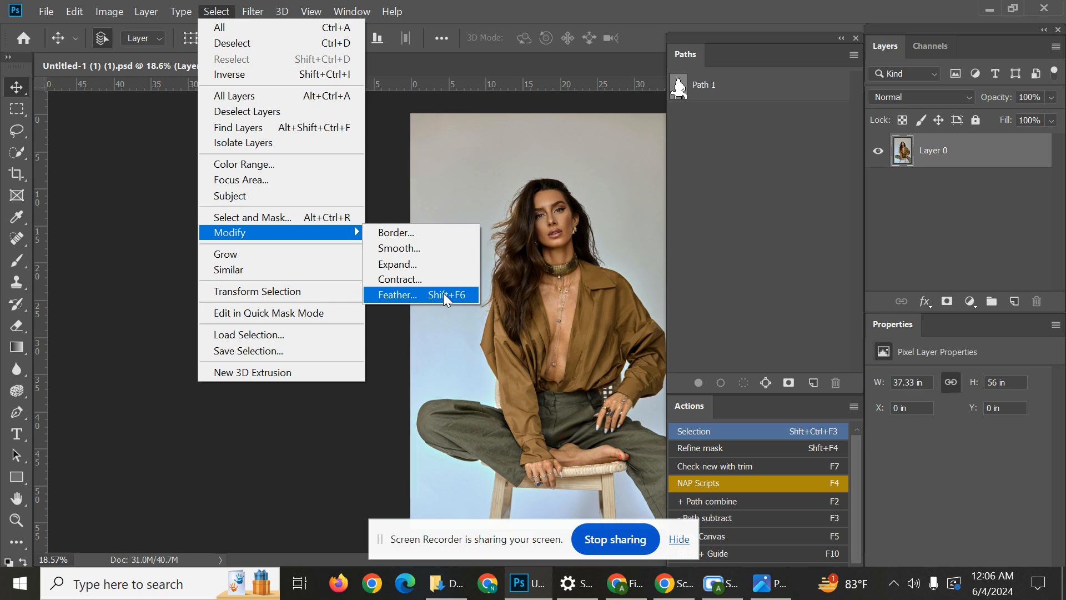
click(397, 294)
drag(500, 145, 311, 183)
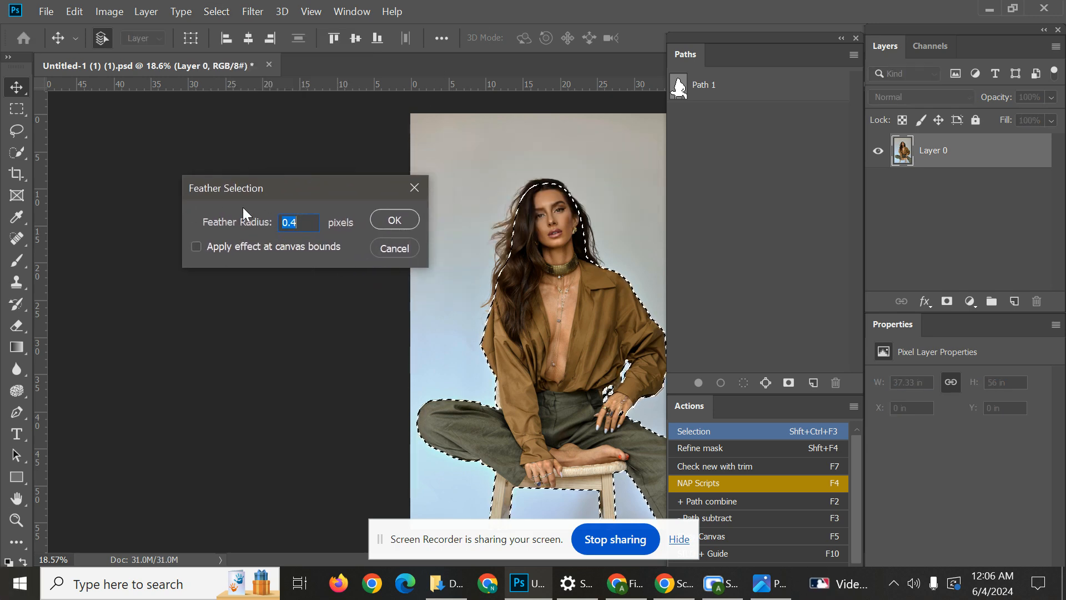
mouse_move(192, 190)
mouse_down()
mouse_move(235, 191)
mouse_move(197, 189)
mouse_up()
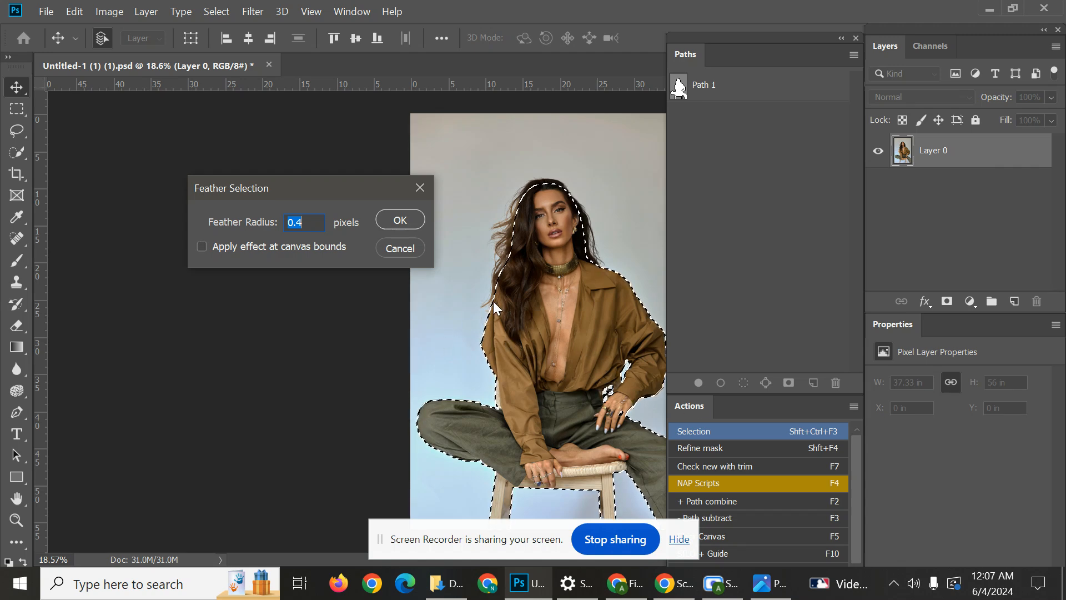
click(400, 222)
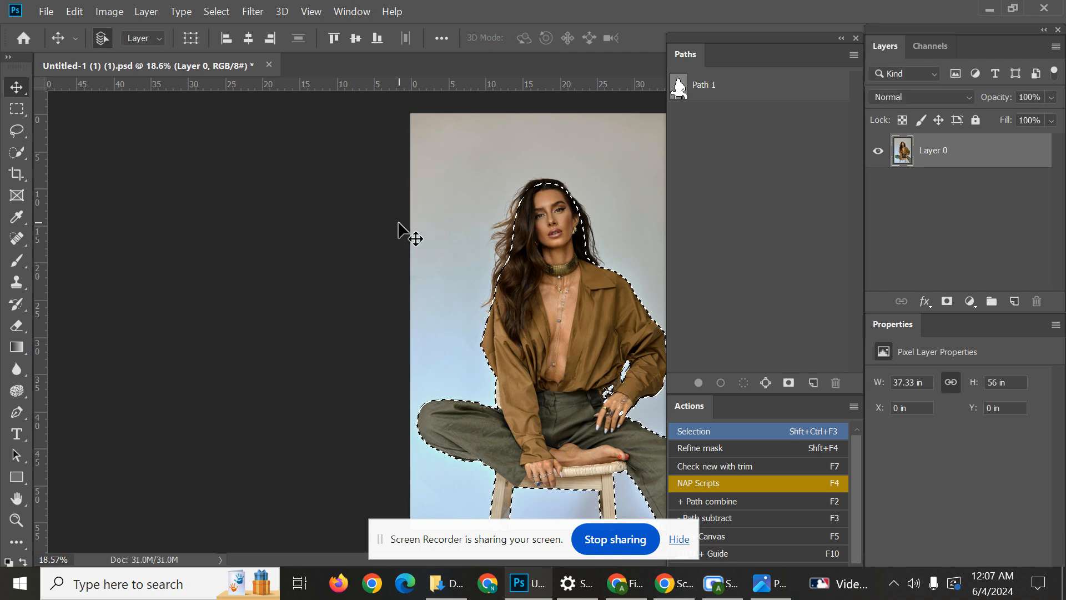
scroll(494, 321, up, 3)
scroll(496, 321, down, 2)
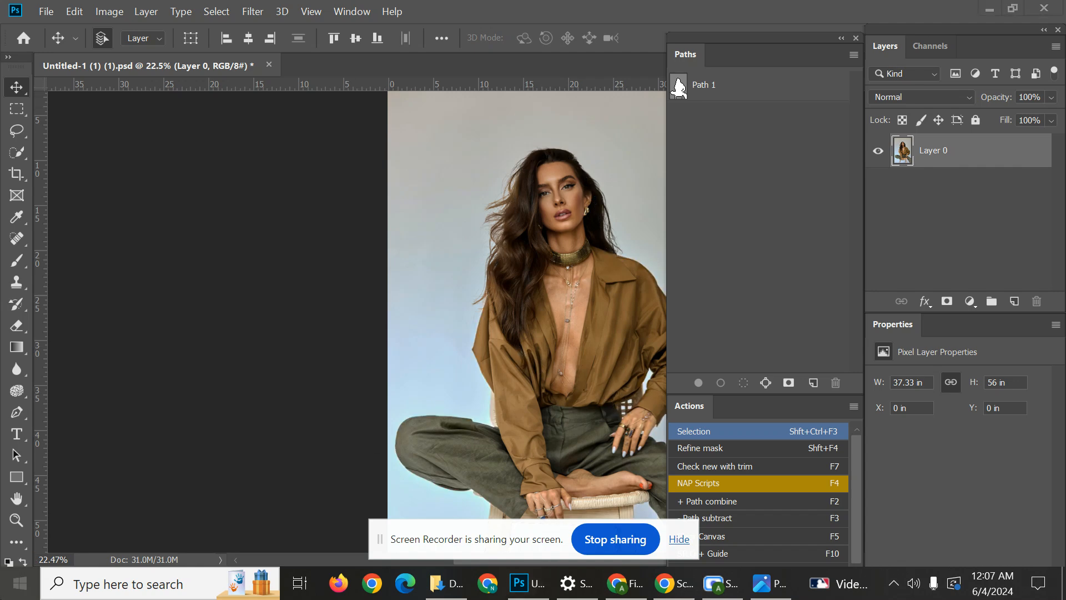
Start Notepad and enter the heading "Masking" in the blank document.
key(super)
text(n)
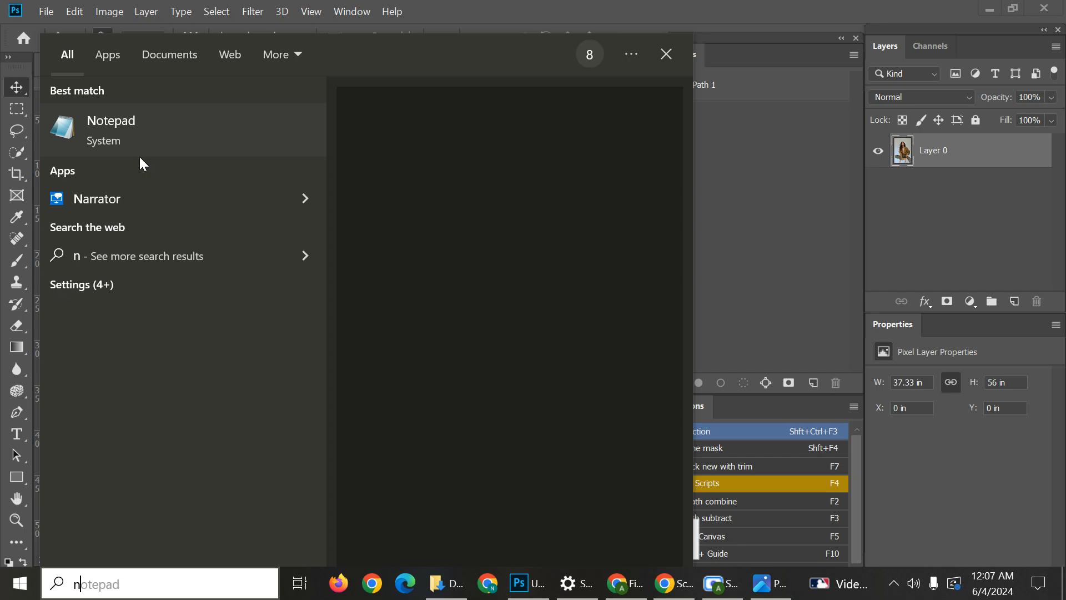
click(159, 150)
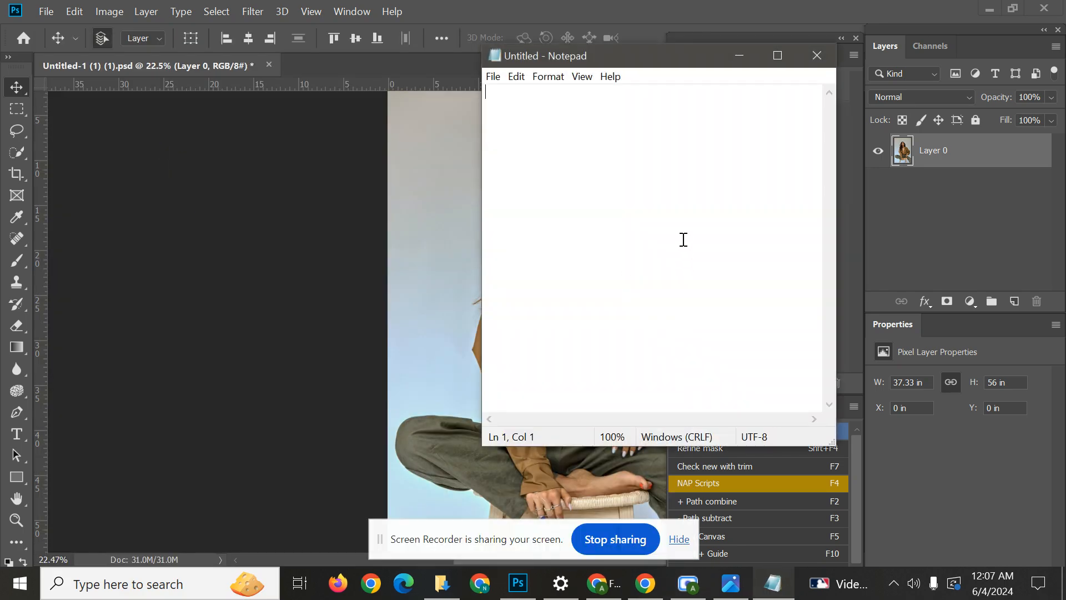
text(Ma)
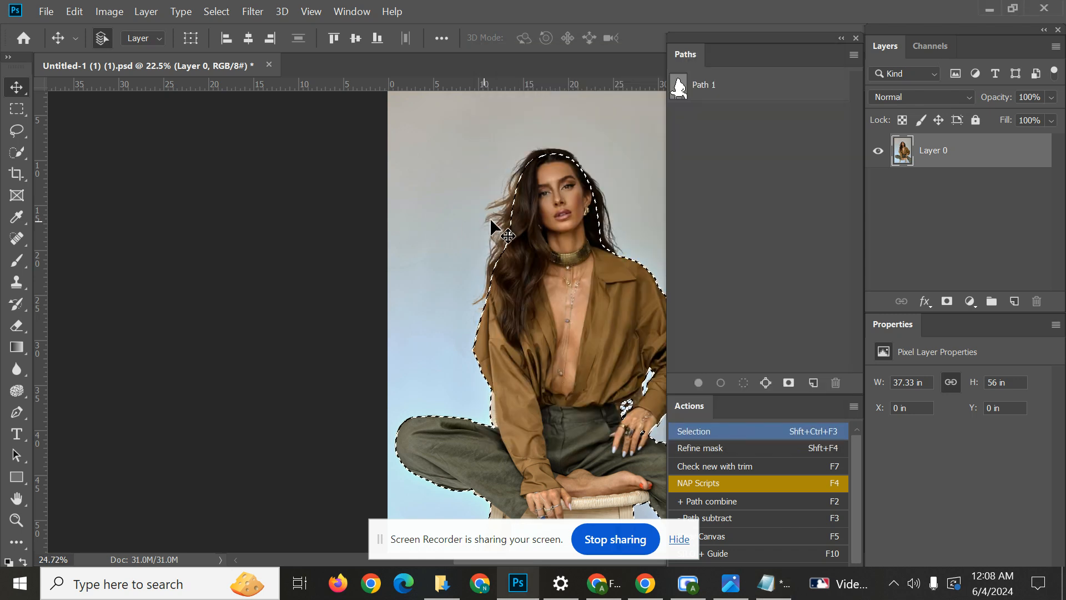
Check the selection edge around the woman's hair in Photoshop and add the line "Select and maskinh" under the Notepad heading.
scroll(494, 218, up, 5)
scroll(562, 302, down, 6)
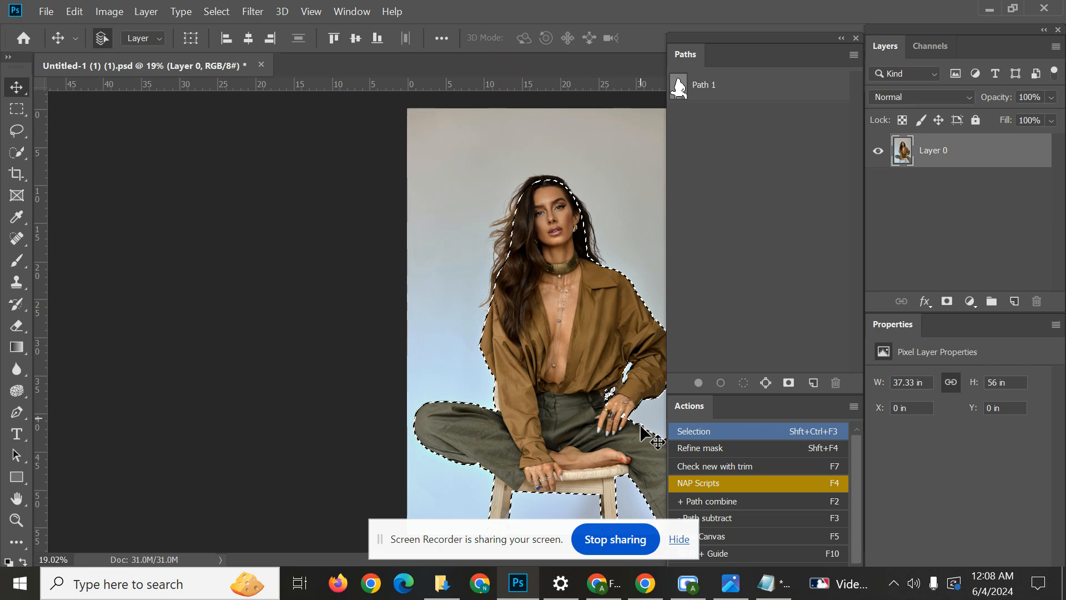
scroll(513, 261, up, 2)
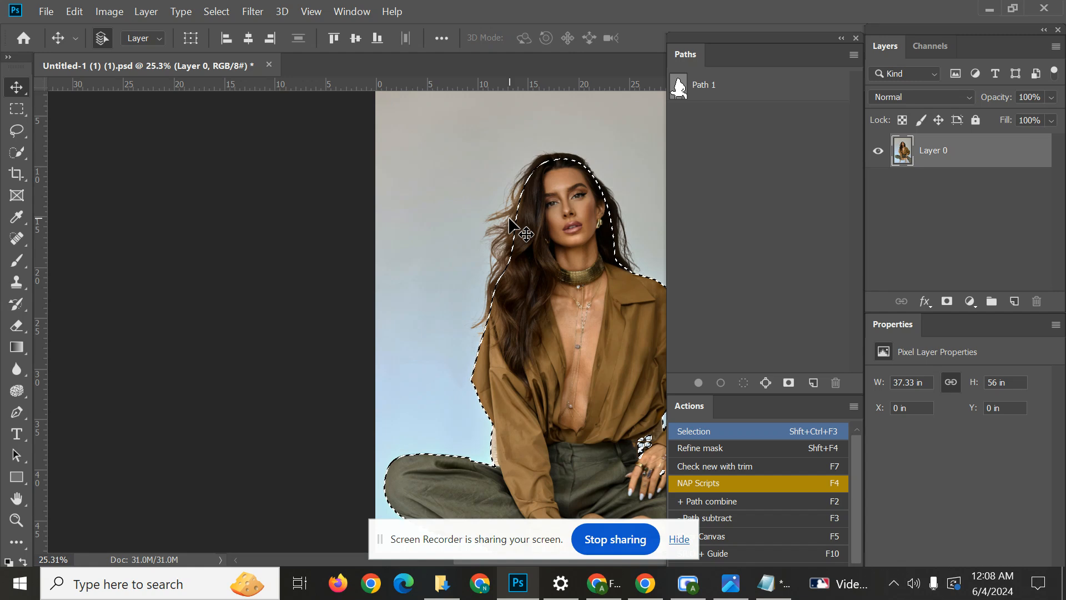
scroll(511, 224, down, 1)
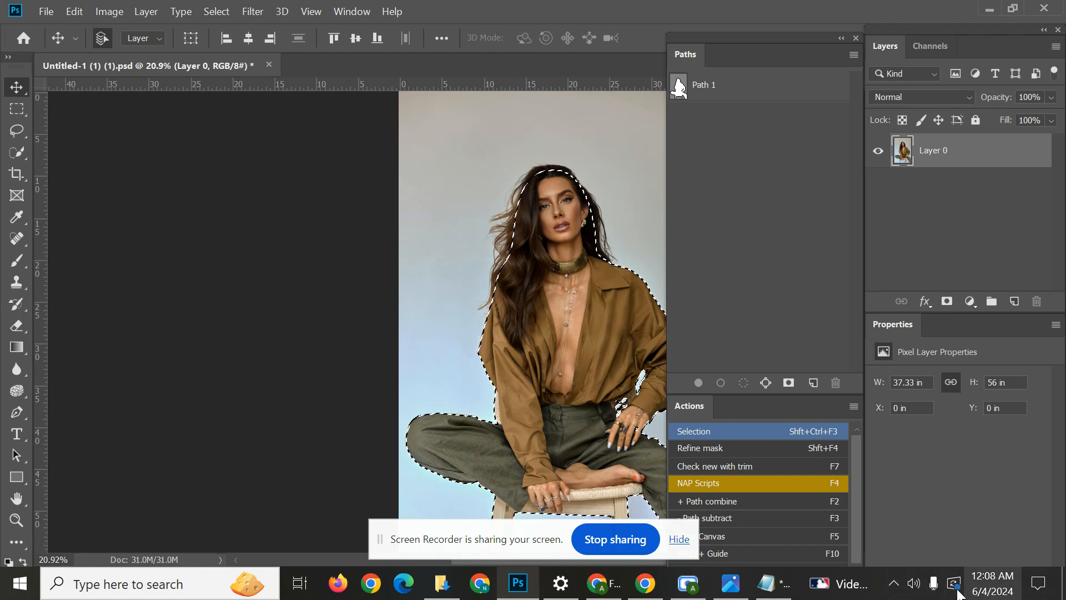
click(780, 586)
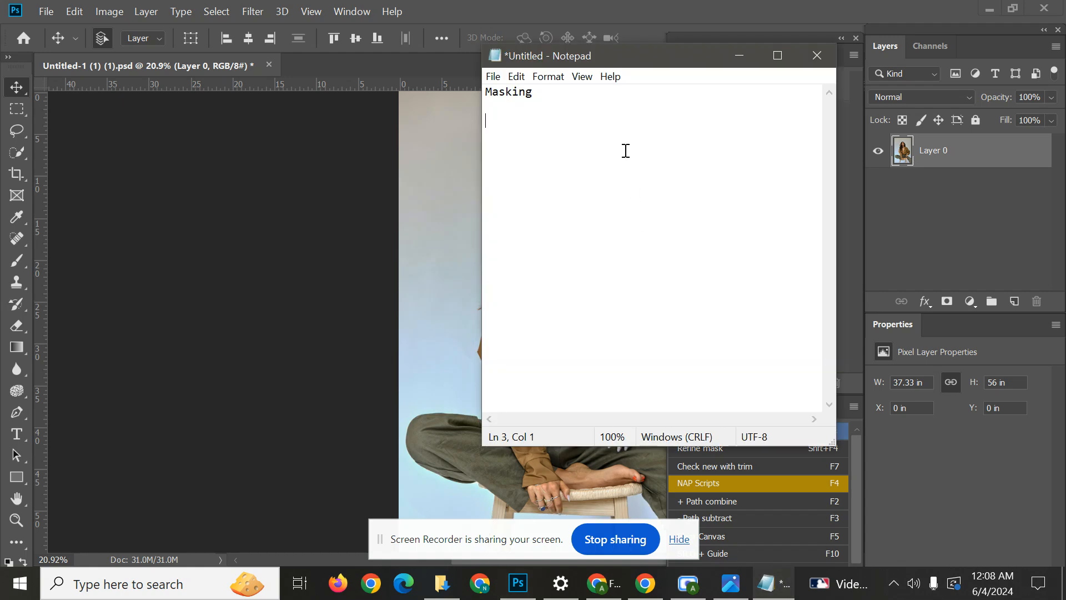
text(Select and maskinh )
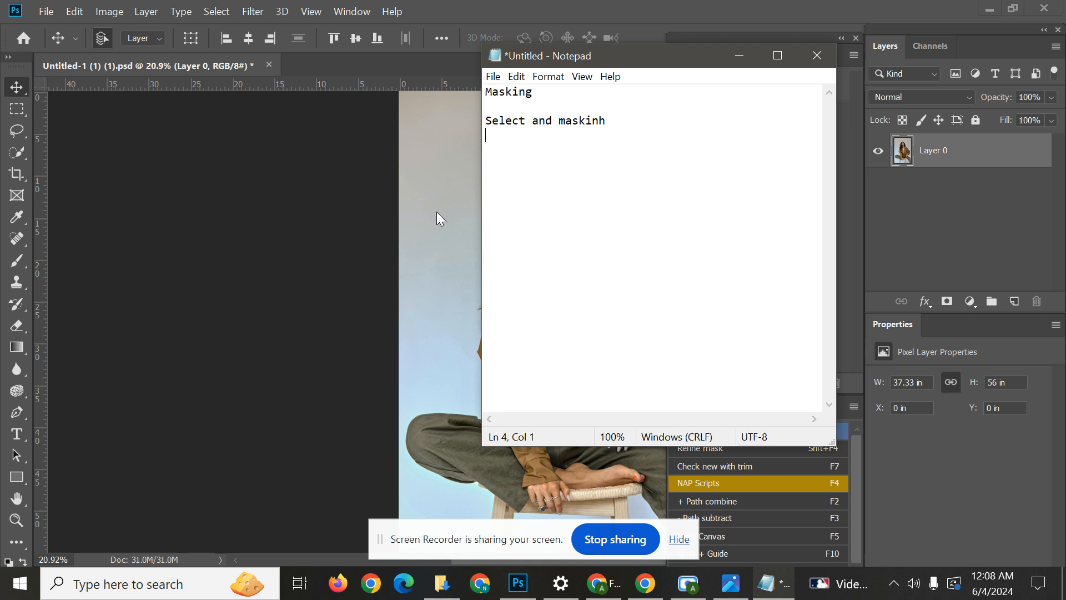
text(Rifain Masking )
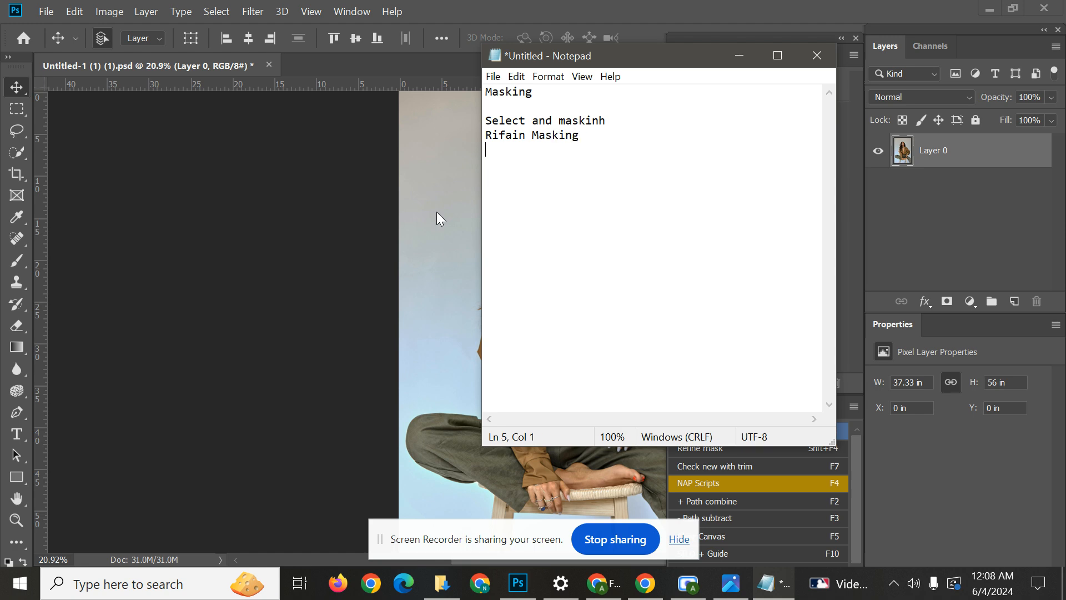
text(Channel Masking)
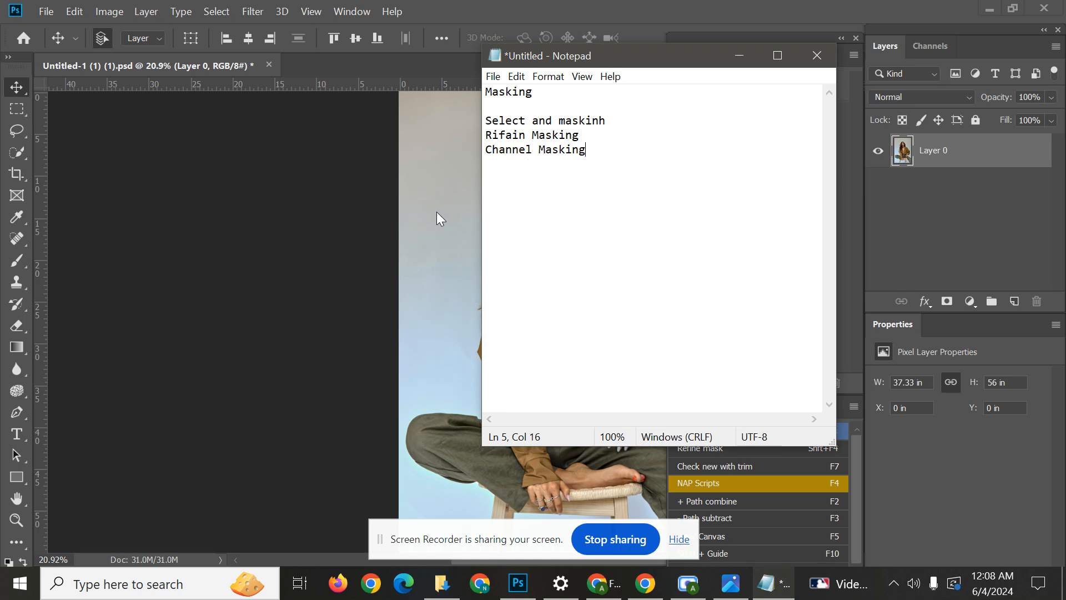
Enlarge the note's text to 180% and correct "maskinh" to "masking" in the first list line.
scroll(558, 150, up, 8)
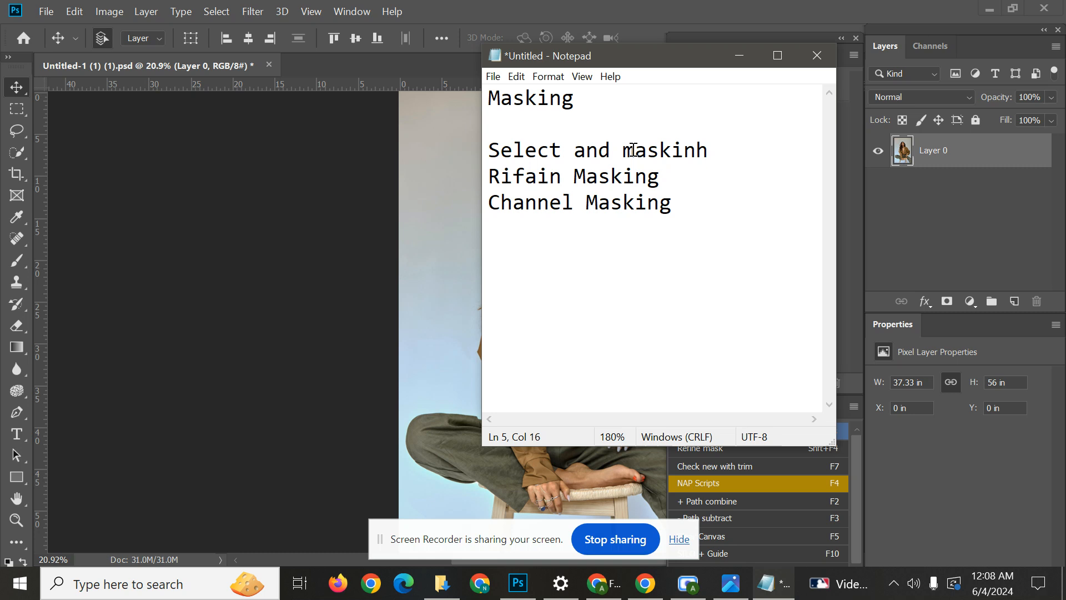
drag(726, 148, 598, 150)
click(700, 153)
key(shift+Left)
key(BackSpace)
text(g)
drag(489, 153, 772, 151)
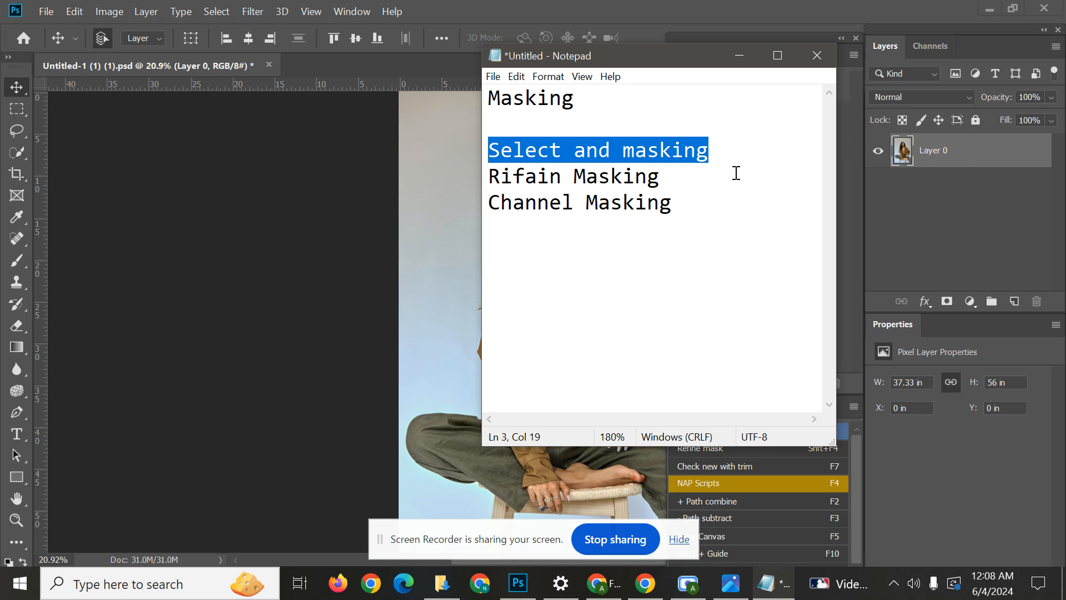
drag(679, 173, 480, 176)
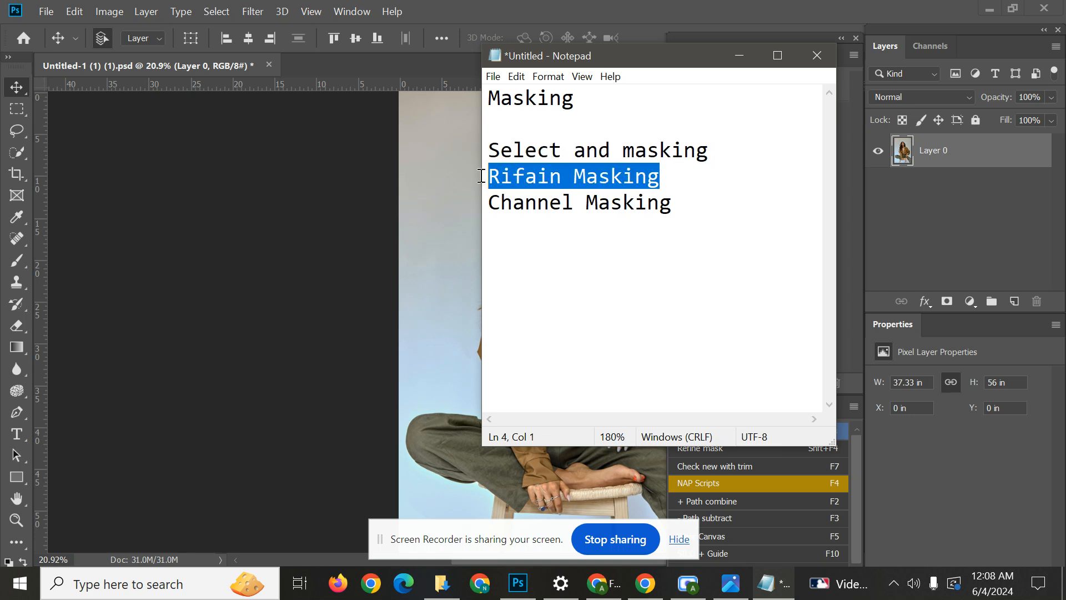
drag(672, 203, 485, 199)
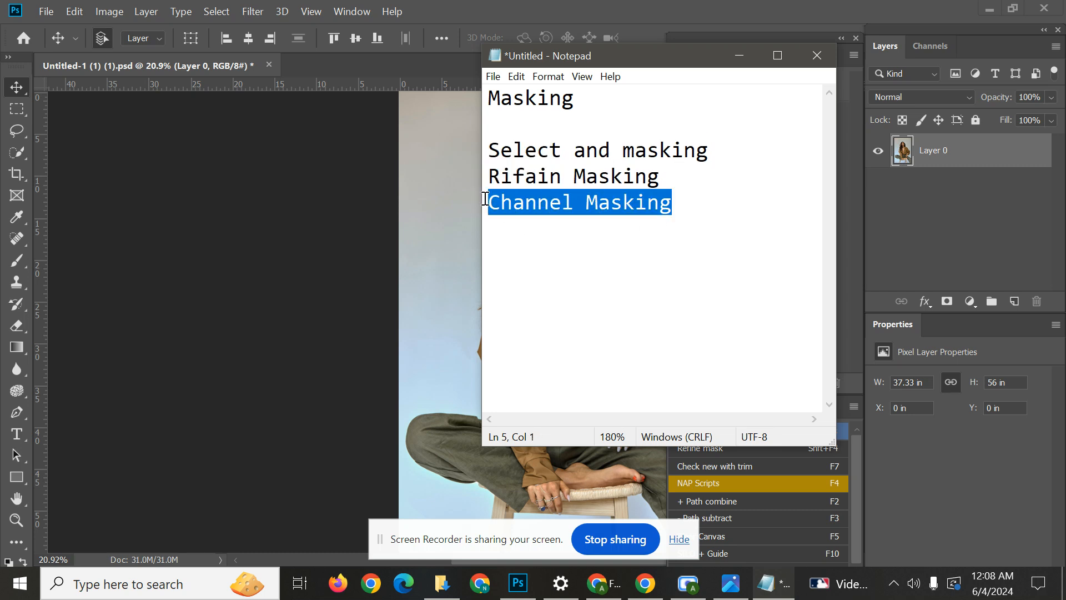
Add the line "brush diye hair banano jay" below "Channel Masking" and minimise Notepad.
click(677, 216)
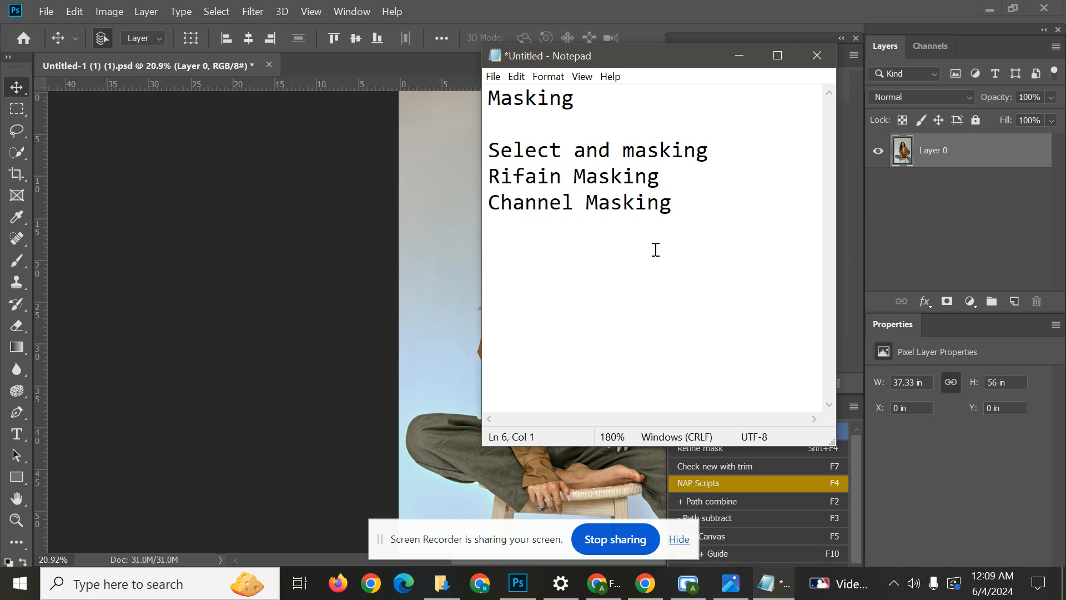
text(brush diye)
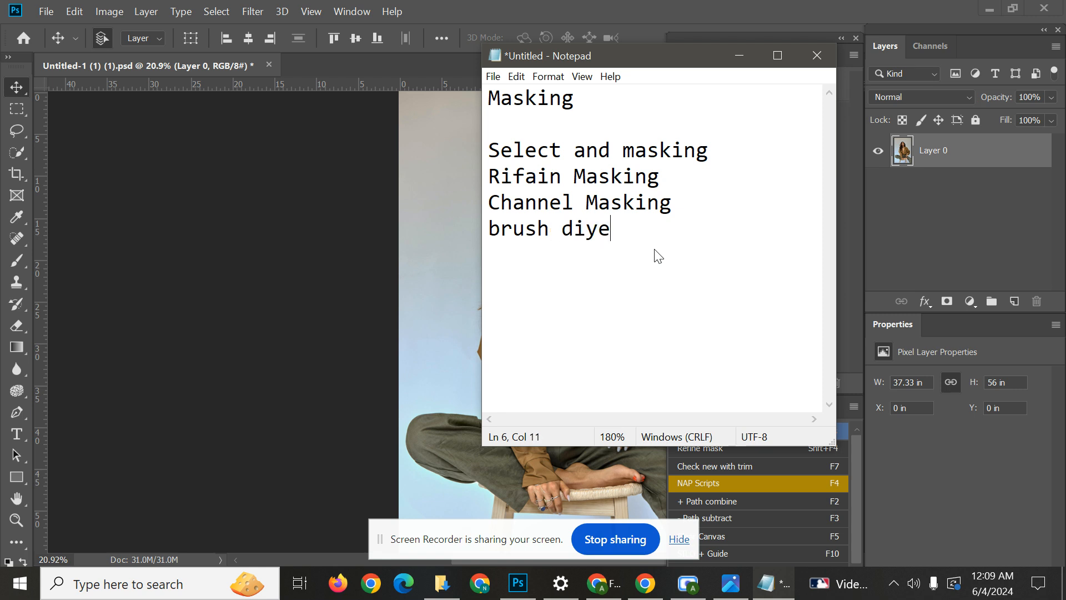
text( hair banano jay)
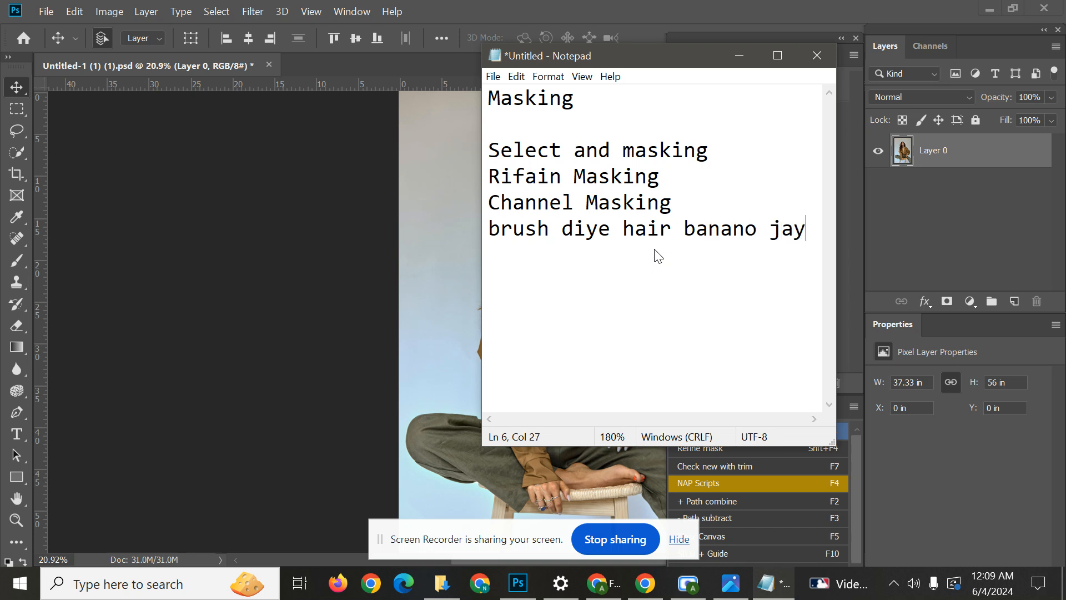
ctrl+scroll(606, 211, down, 1)
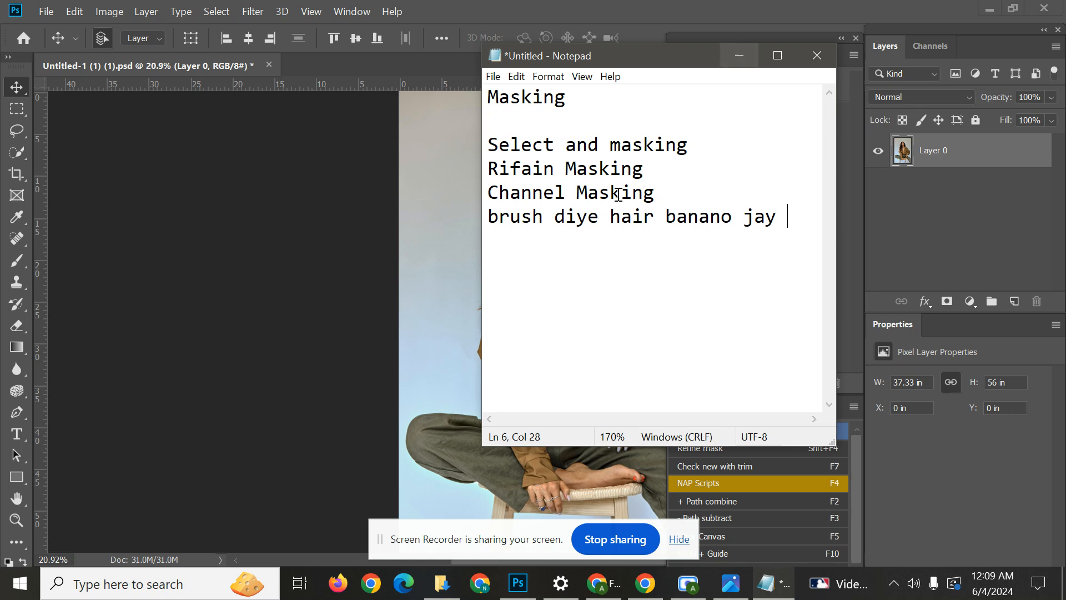
drag(694, 146, 491, 144)
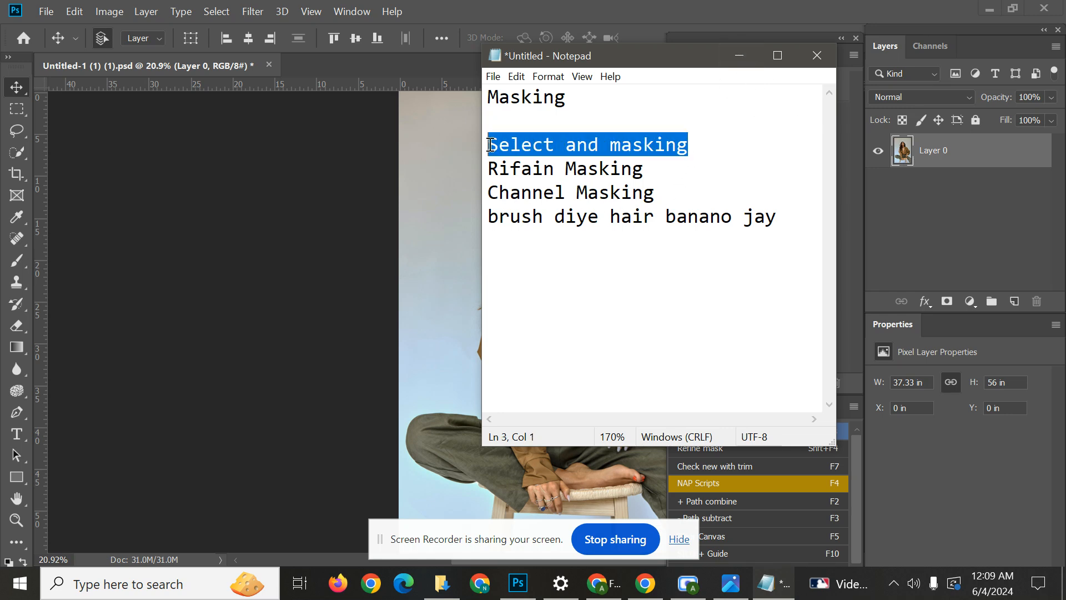
click(728, 56)
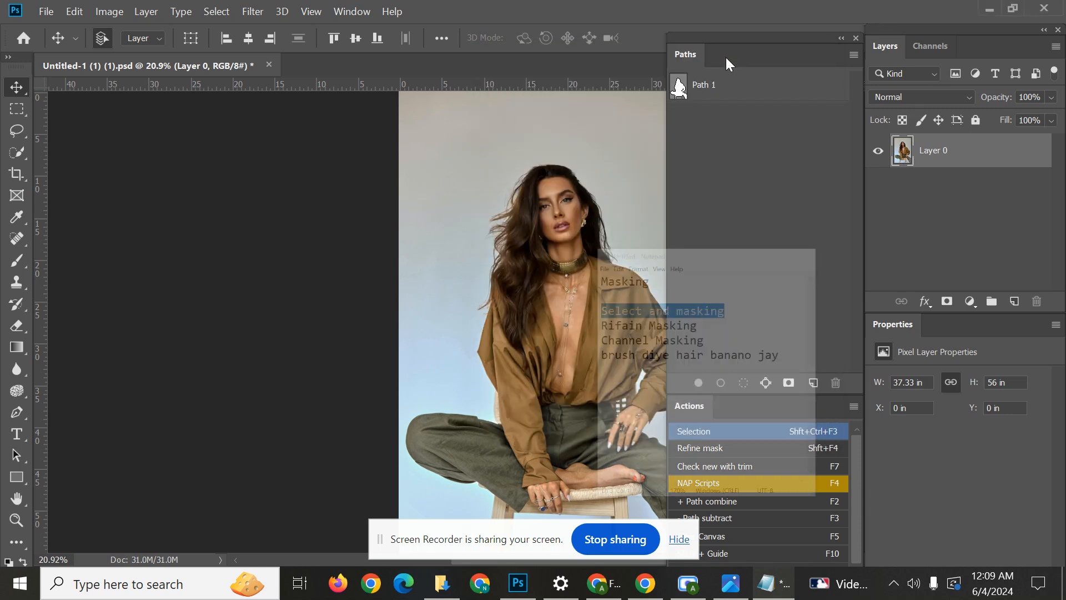
Deselect the selection around the woman and display the outline of Path 1 over the image.
key(shift+ctrl+F3)
scroll(532, 224, up, 3)
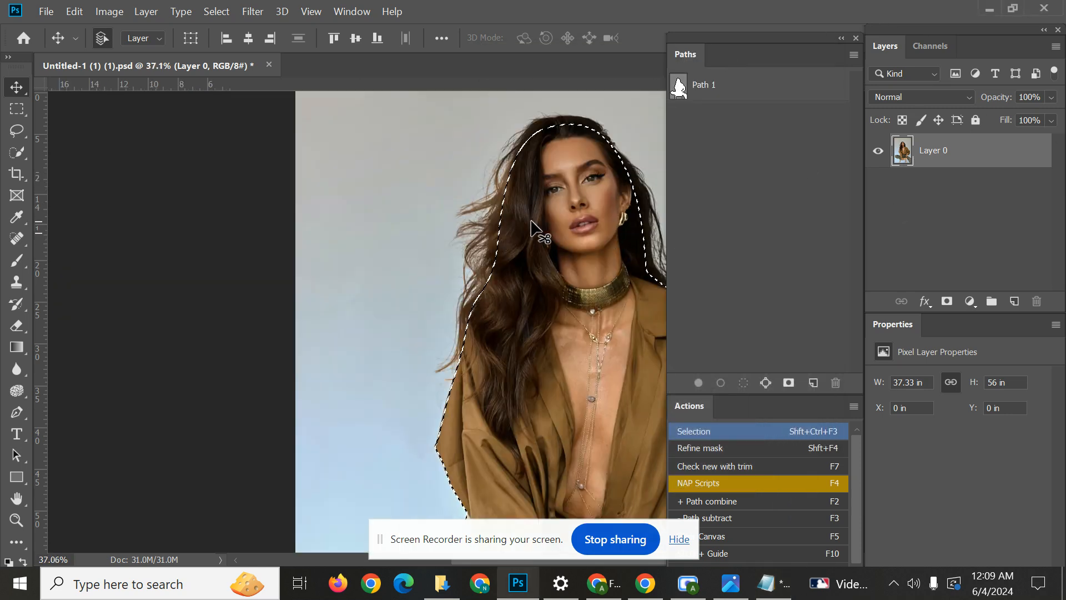
click(679, 90)
key(ctrl+d)
scroll(539, 178, down, 3)
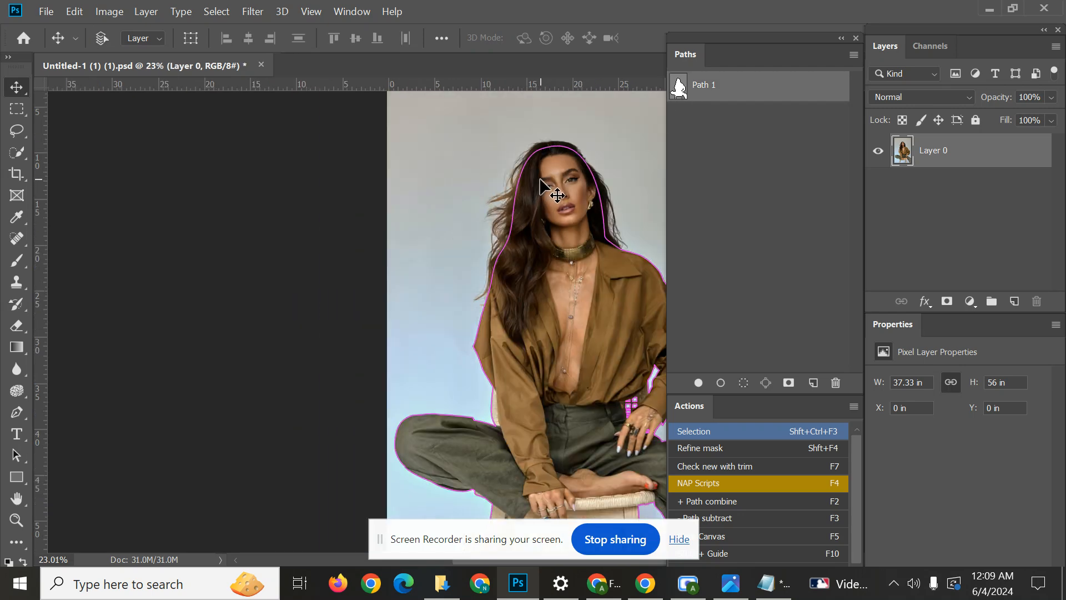
Inspect the Path 1 outline around the woman's trousers, shirt and hair, and hide the path.
scroll(558, 206, down, 2)
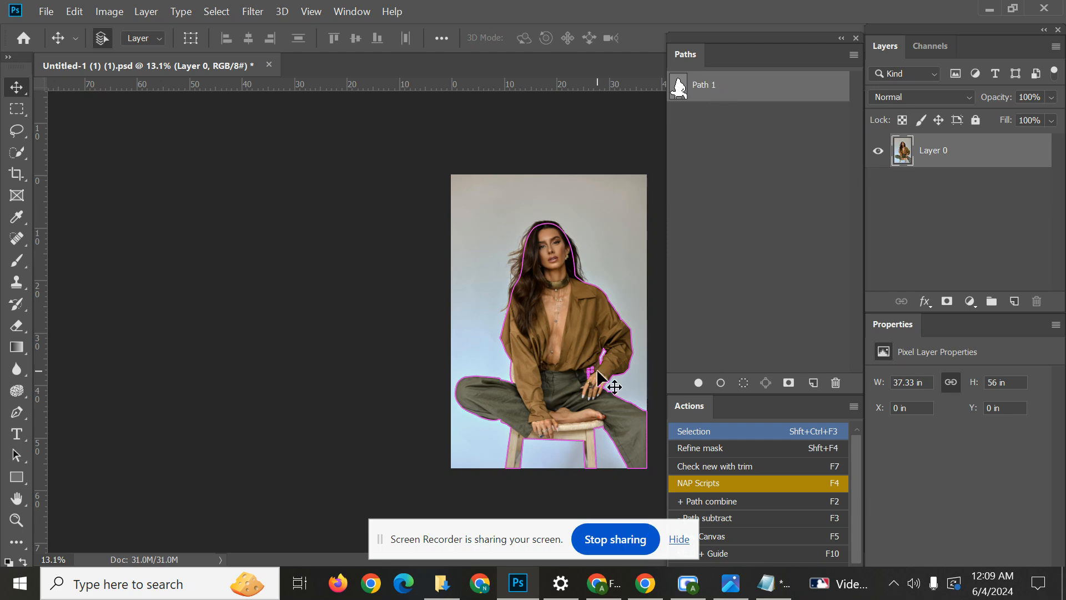
scroll(611, 383, up, 4)
drag(595, 371, 382, 243)
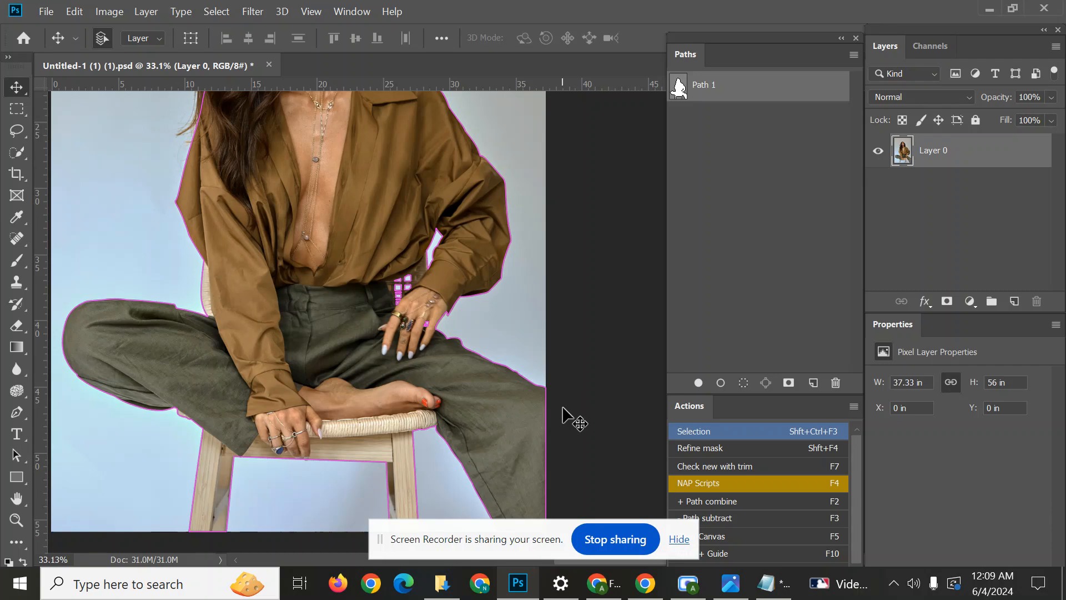
drag(459, 305, 518, 176)
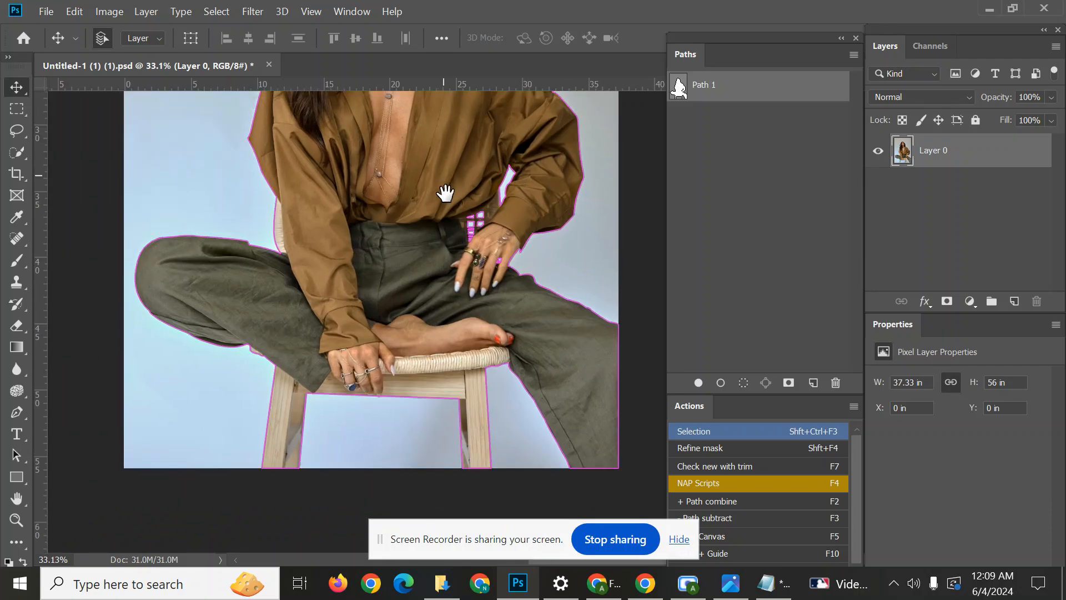
drag(445, 191, 485, 388)
drag(461, 253, 479, 303)
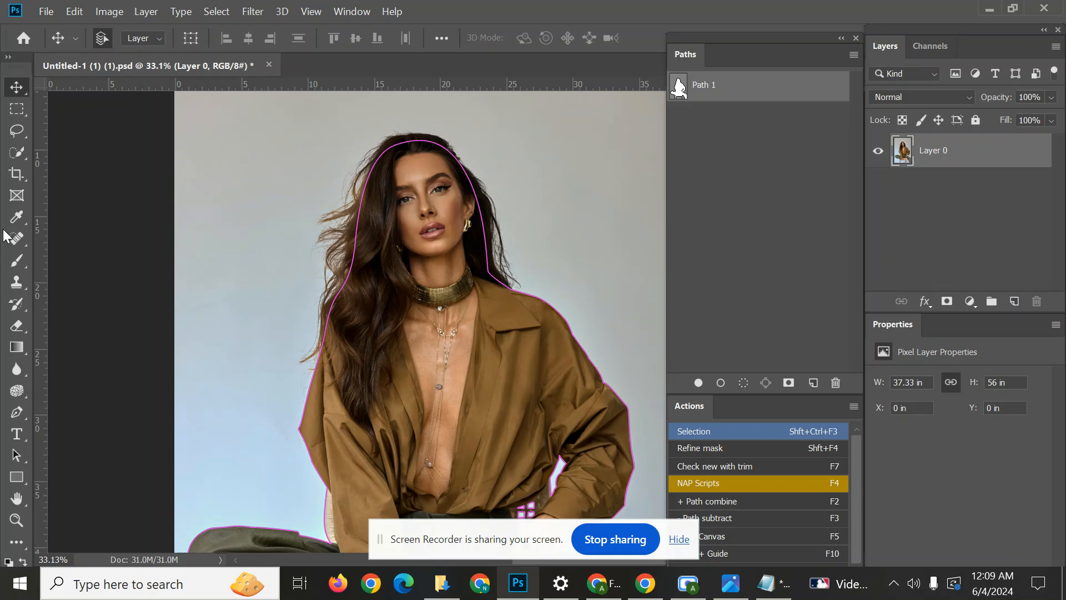
click(768, 229)
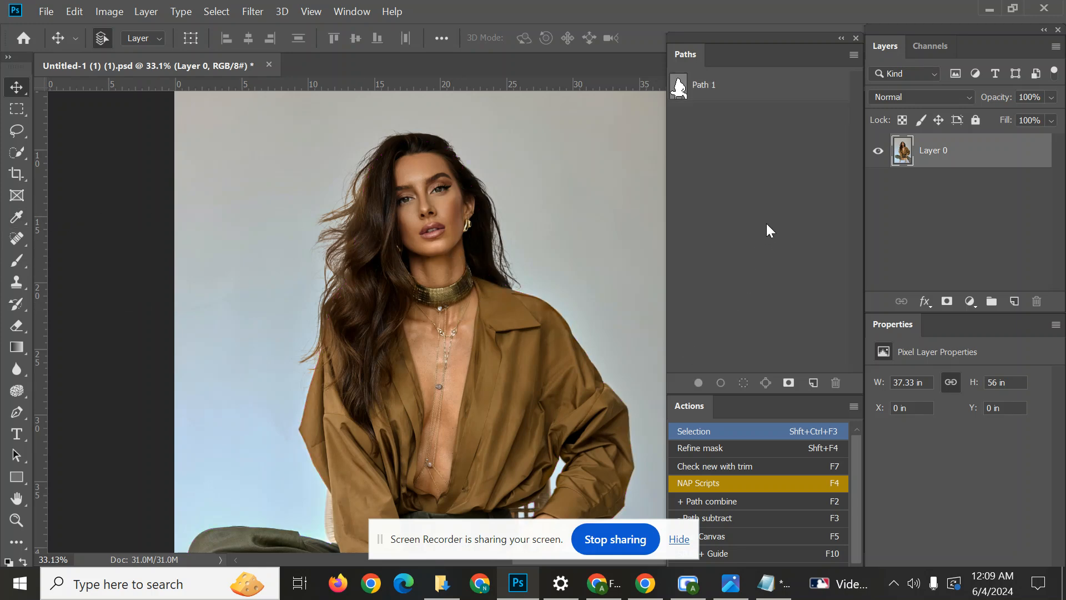
Try a Quick Selection stroke down the woman's face and chest with the brush size at 151, and deselect it.
click(20, 153)
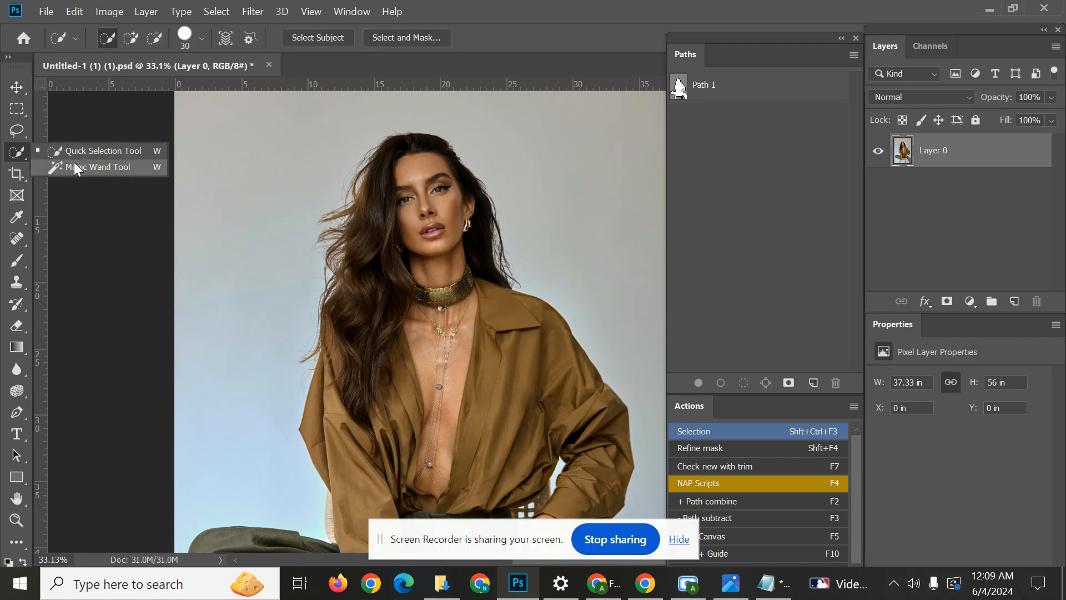
click(86, 153)
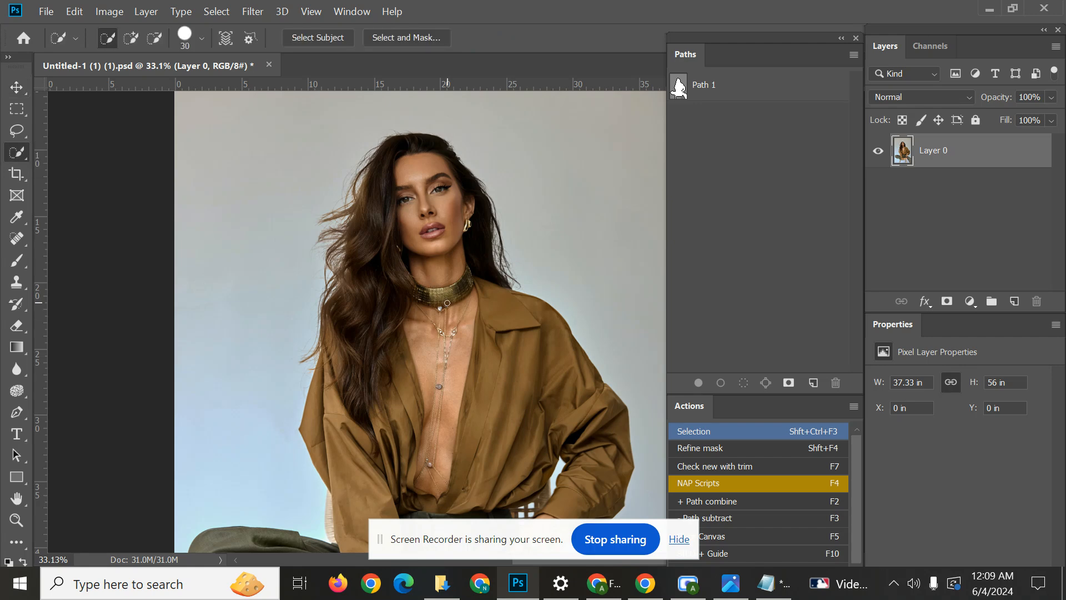
alt+right_click(453, 269)
drag(414, 216, 414, 425)
key(ctrl+d)
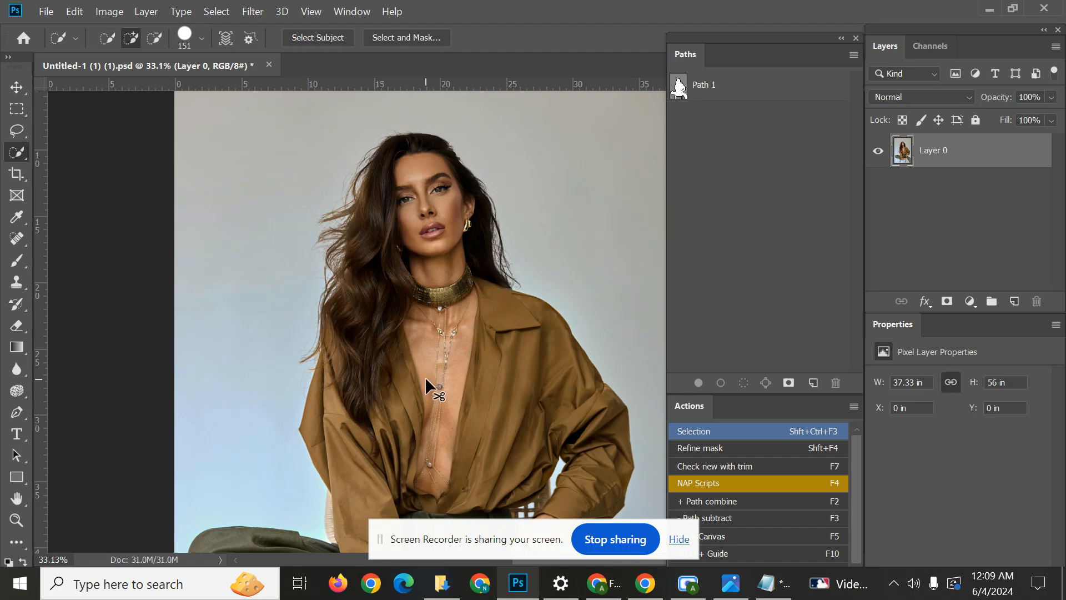
Select the backdrop beside the woman with the Magic Wand at tolerance 32, and clear that selection.
right_click(16, 152)
click(115, 175)
right_click(11, 147)
click(79, 167)
click(242, 237)
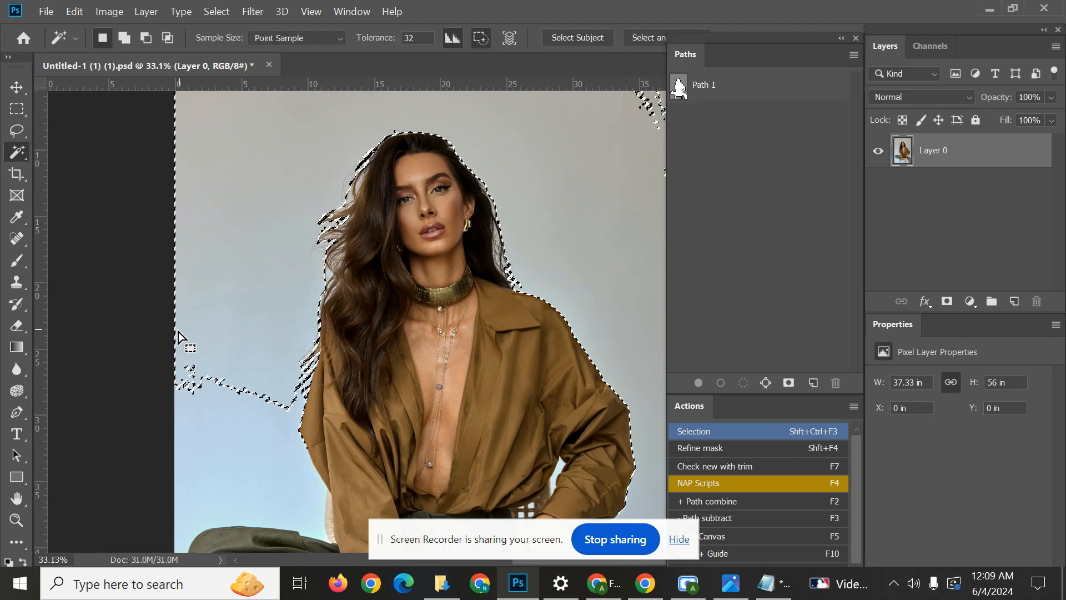
key(ctrl+d)
Convert Path 1 into a selection and deselect it.
click(747, 89)
key(ctrl+Return)
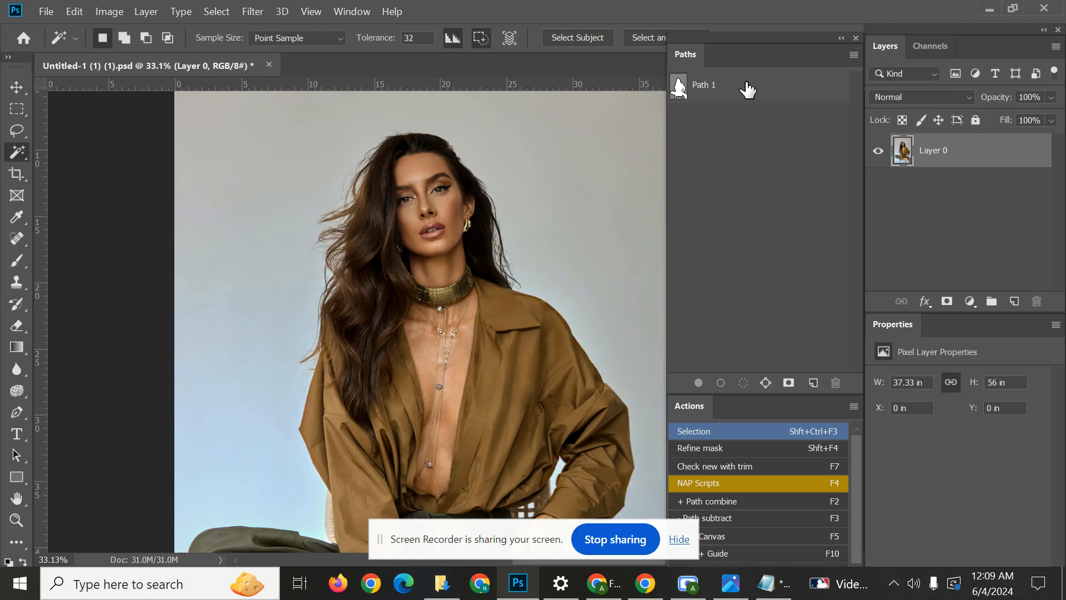
key(ctrl+d)
Switch from the Magic Wand back to the Quick Selection tool.
right_click(21, 152)
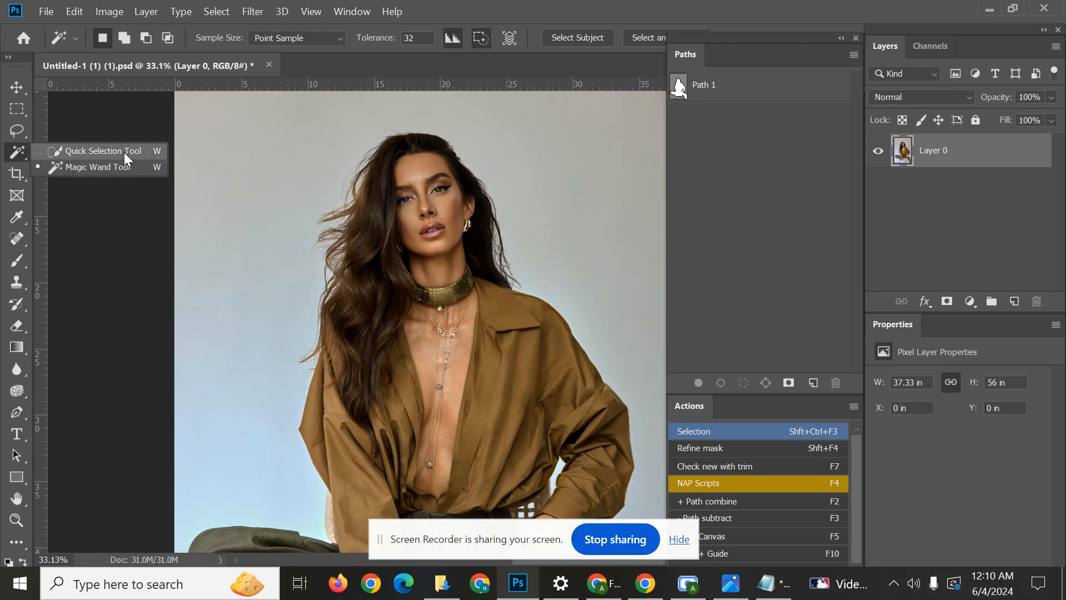
click(124, 151)
right_click(22, 153)
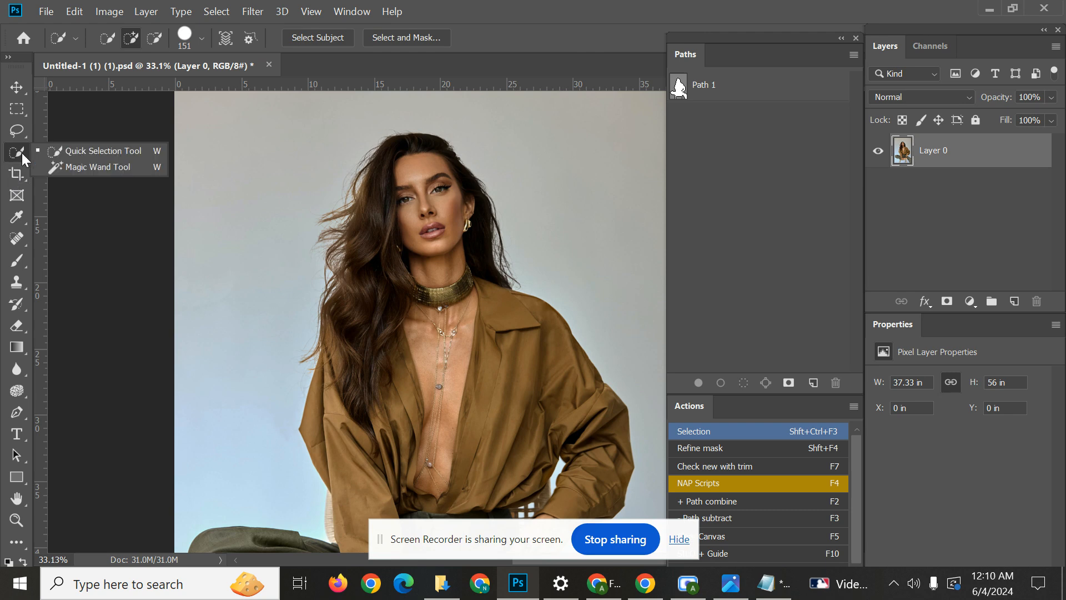
click(116, 151)
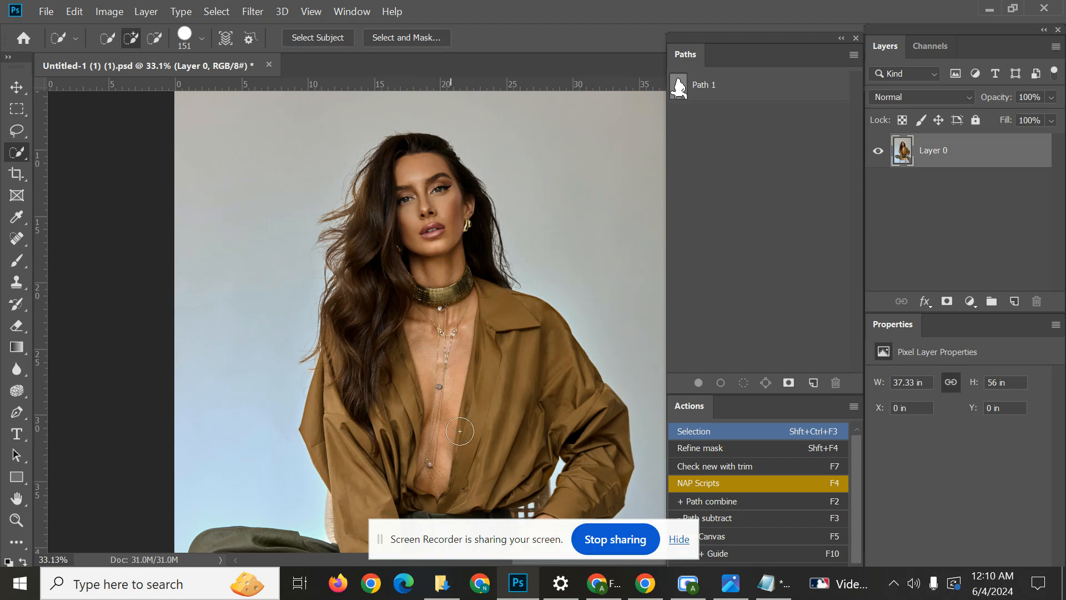
scroll(508, 389, down, 3)
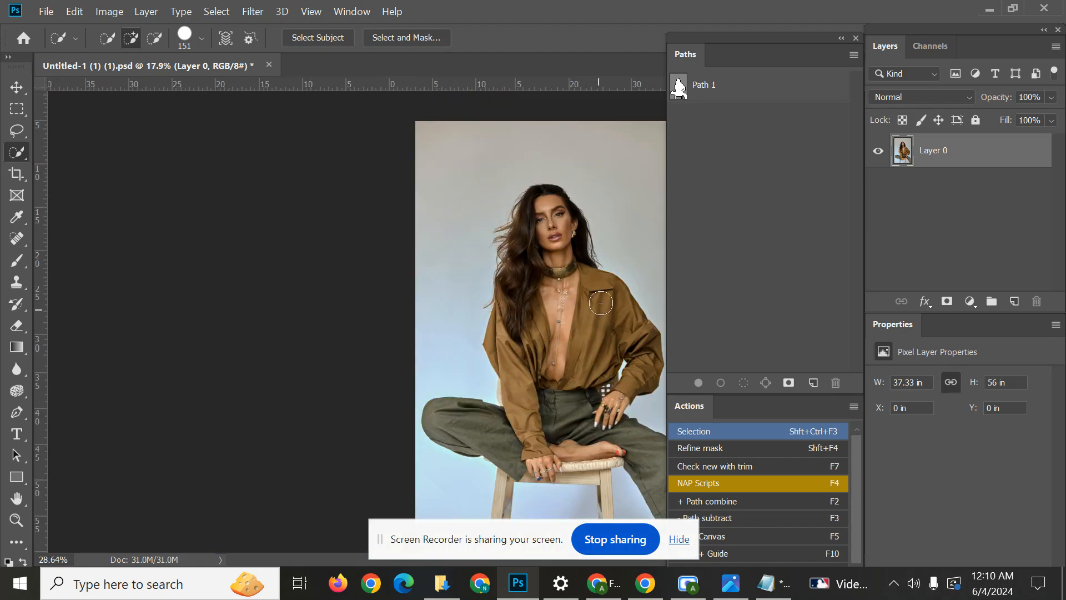
scroll(517, 373, up, 3)
right_click(25, 147)
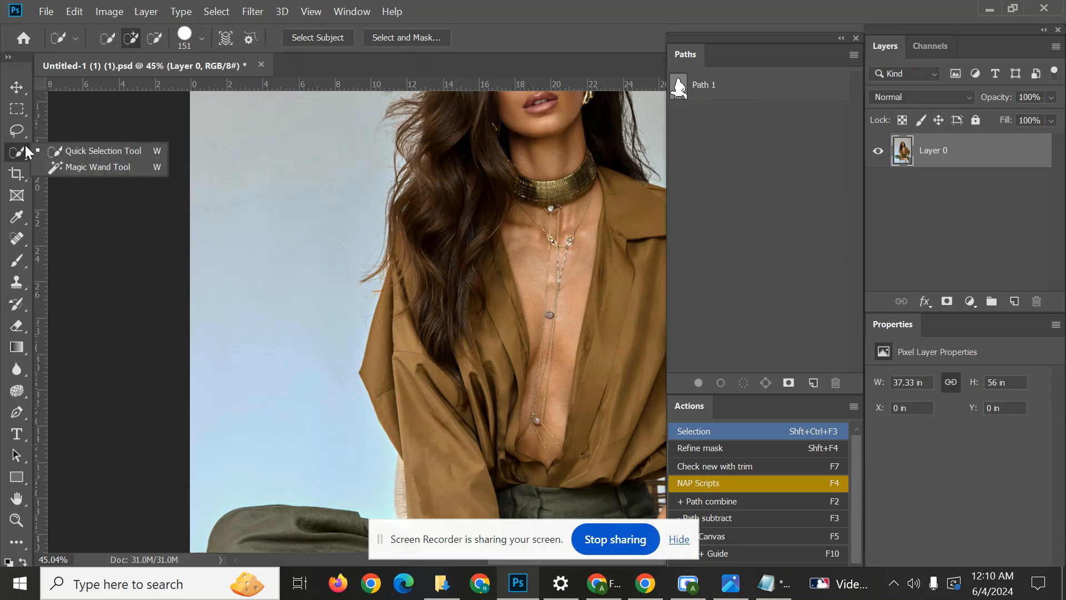
click(89, 151)
scroll(533, 315, down, 1)
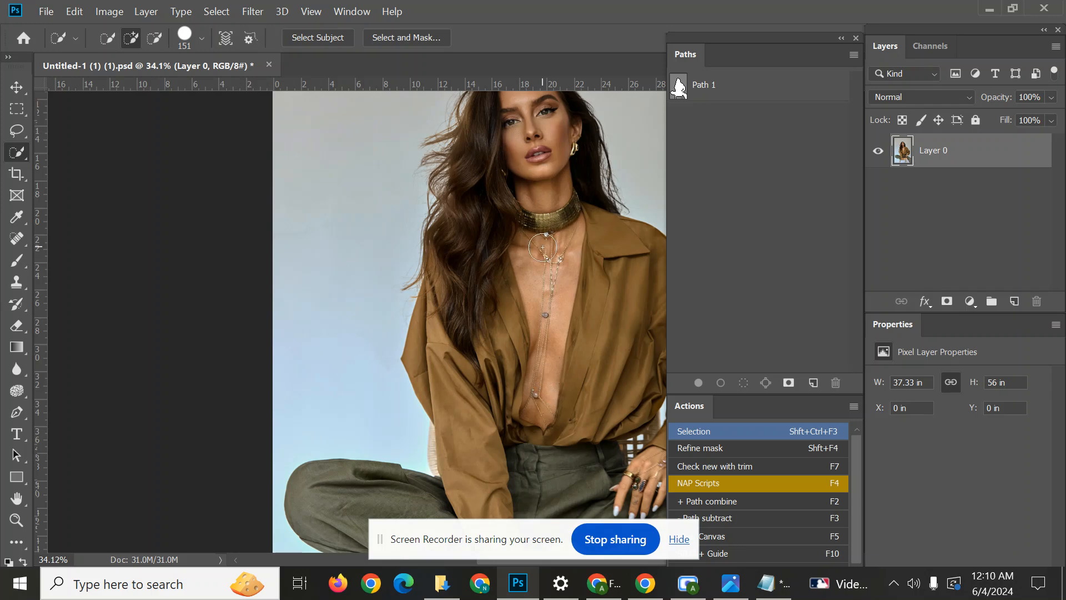
scroll(523, 233, down, 1)
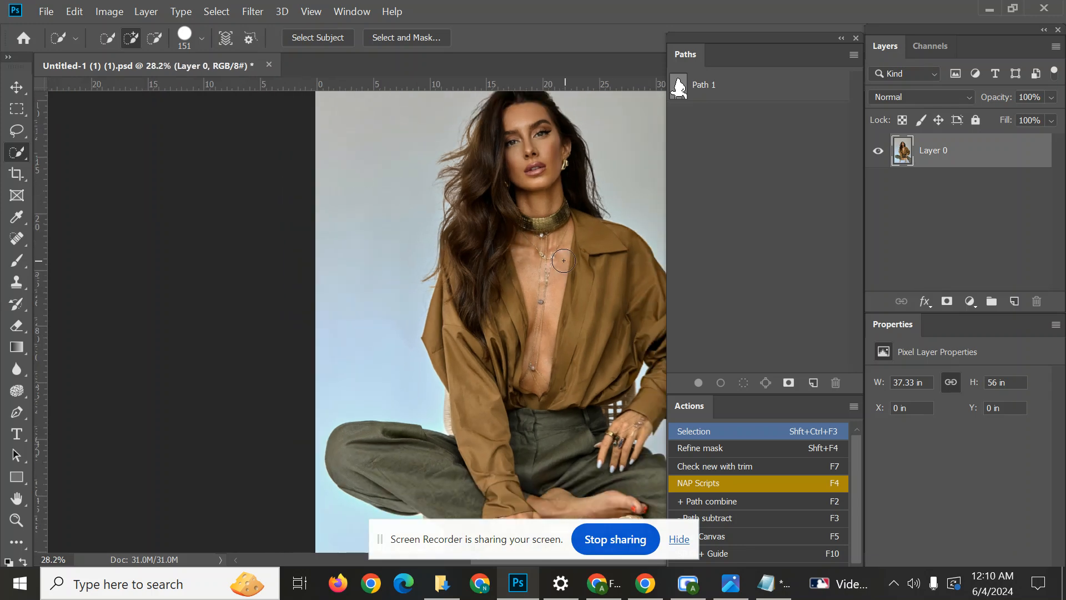
scroll(564, 260, up, 1)
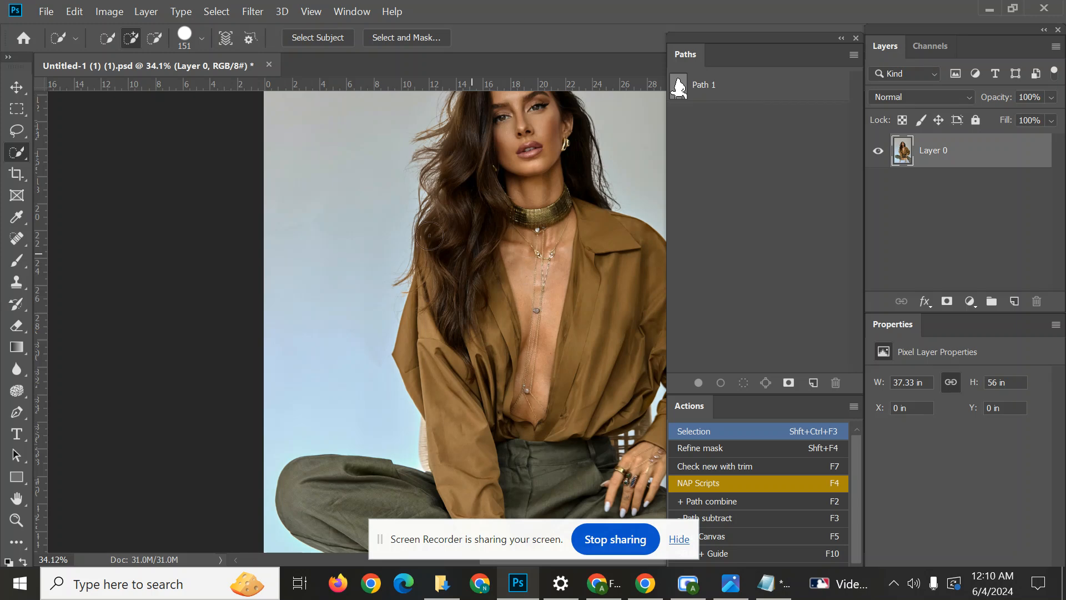
Select the backdrop around the woman's hair again with the Magic Wand at tolerance 32, and deselect it.
right_click(16, 152)
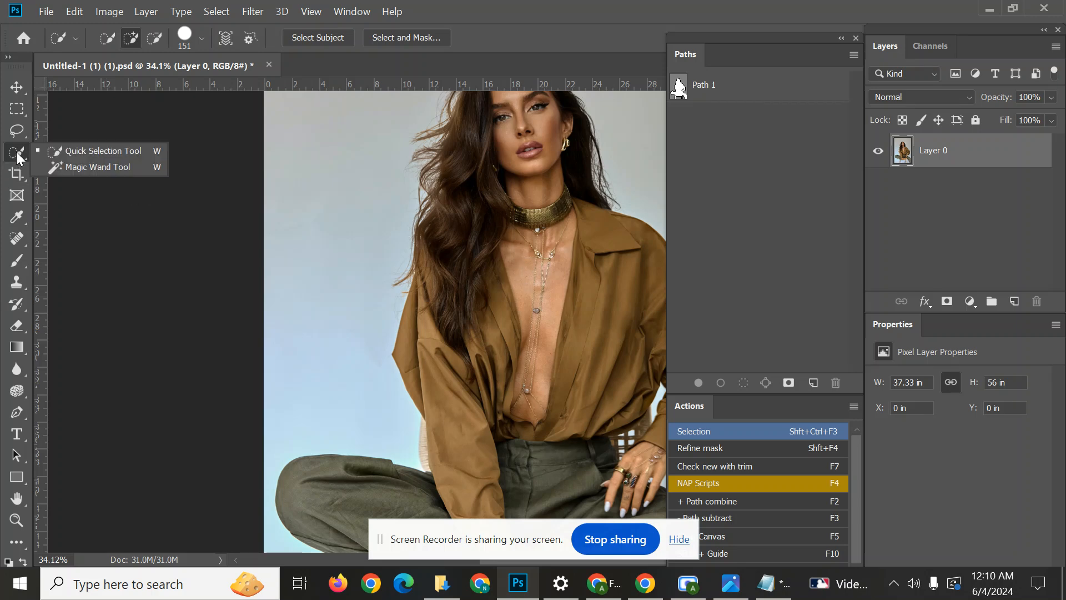
click(84, 167)
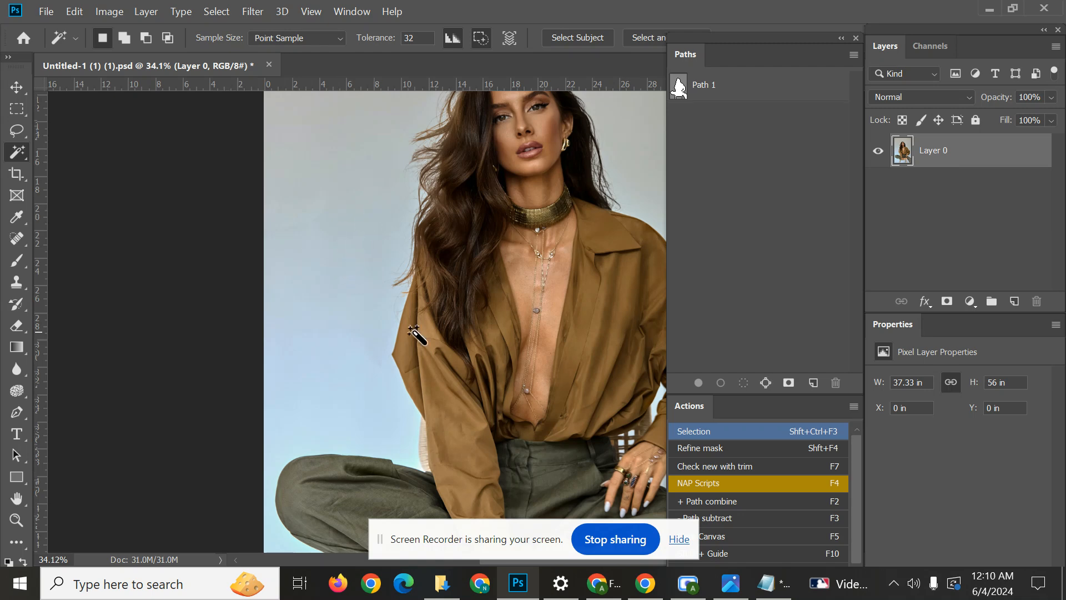
click(380, 260)
scroll(380, 260, down, 1)
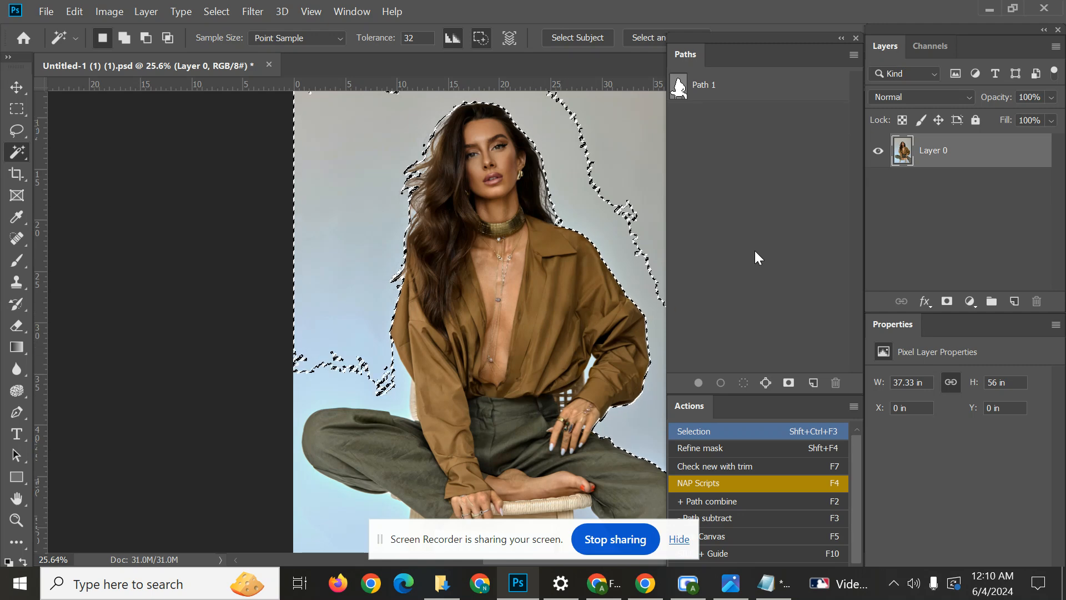
key(ctrl+d)
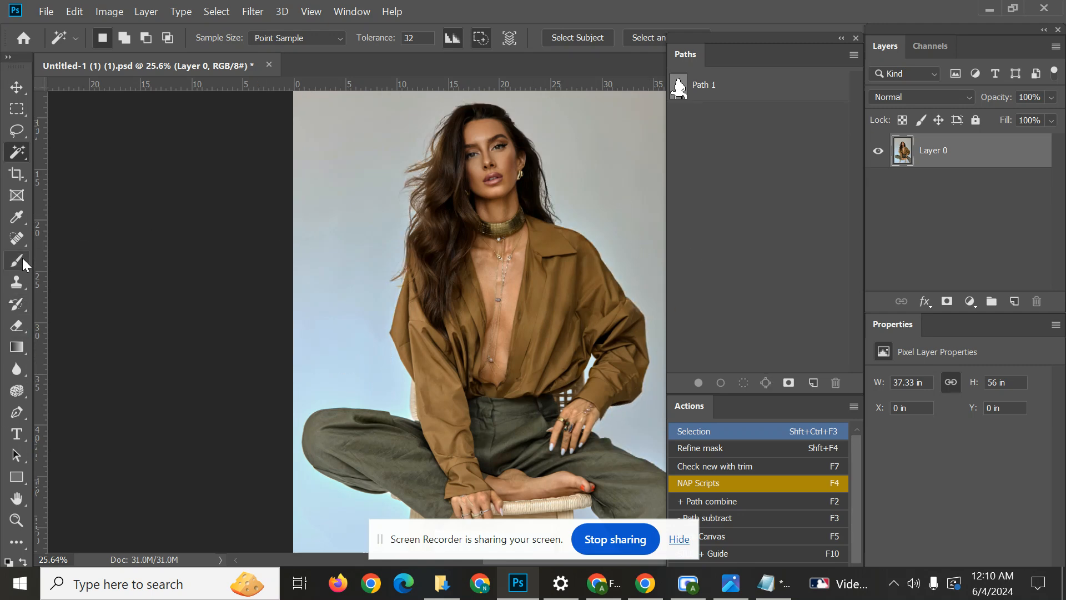
Activate the Pen tool and run the Selection action on Path 1 to select the woman.
click(18, 414)
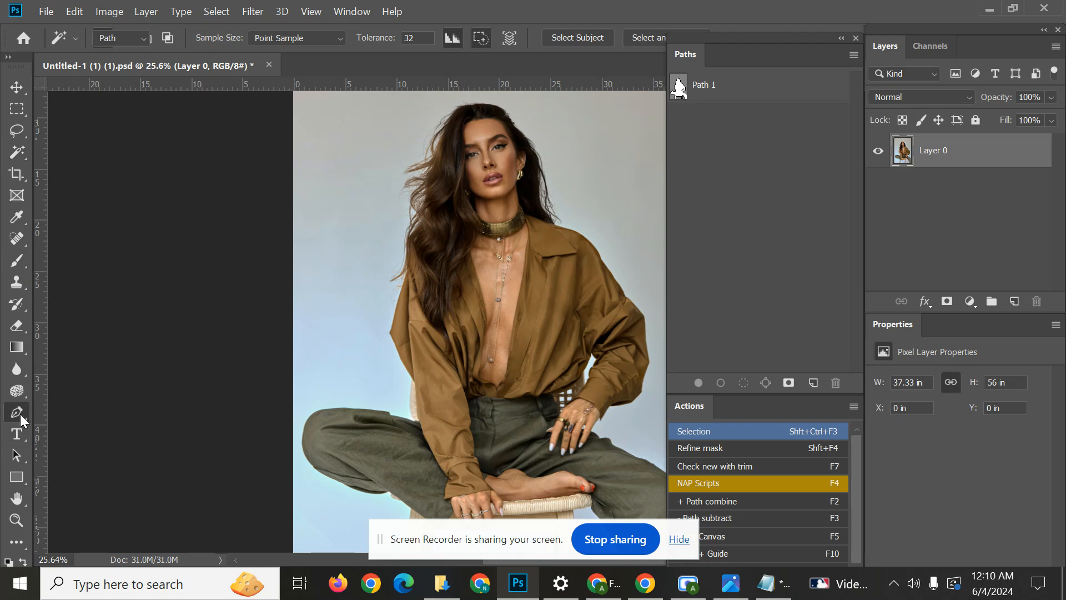
click(733, 83)
key(ctrl+shift+F3)
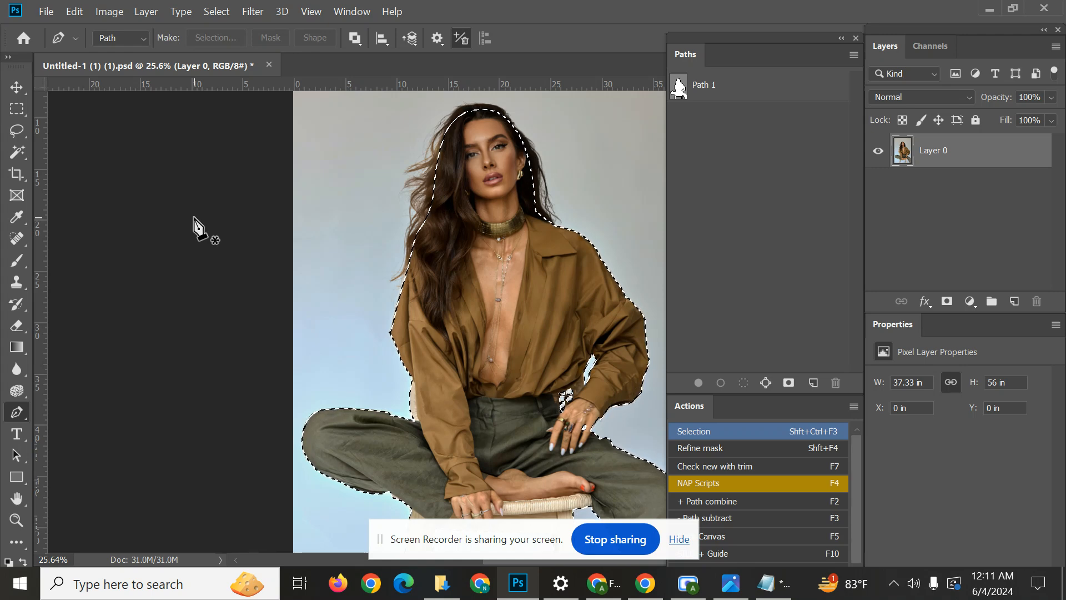
Examine the selection edge around the woman's hair, body and stool, and deselect it.
scroll(578, 350, down, 3)
scroll(578, 347, up, 2)
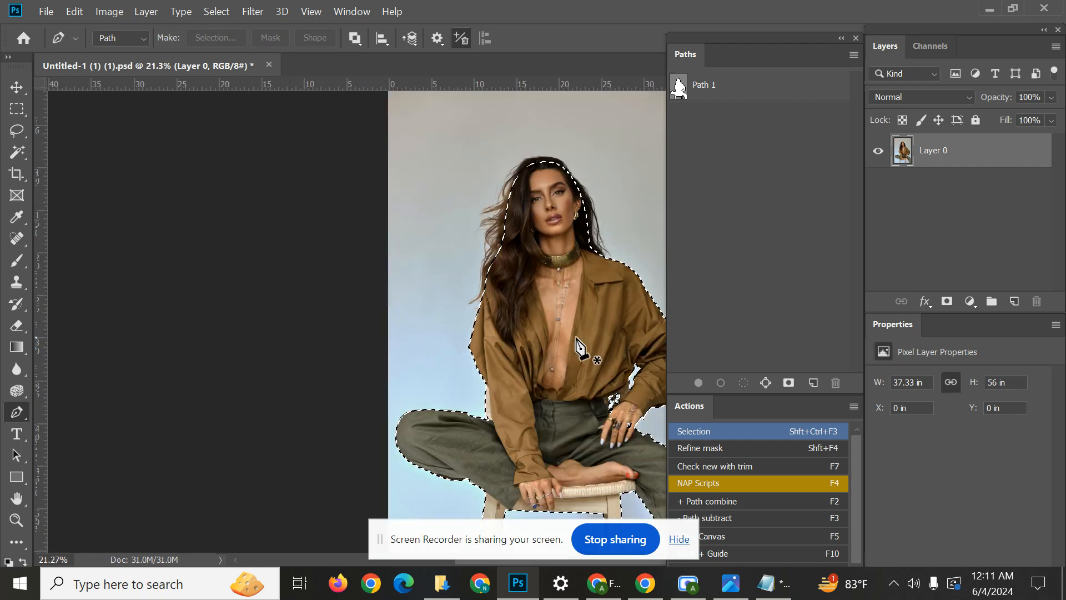
scroll(577, 347, down, 2)
scroll(549, 283, up, 1)
scroll(546, 278, down, 1)
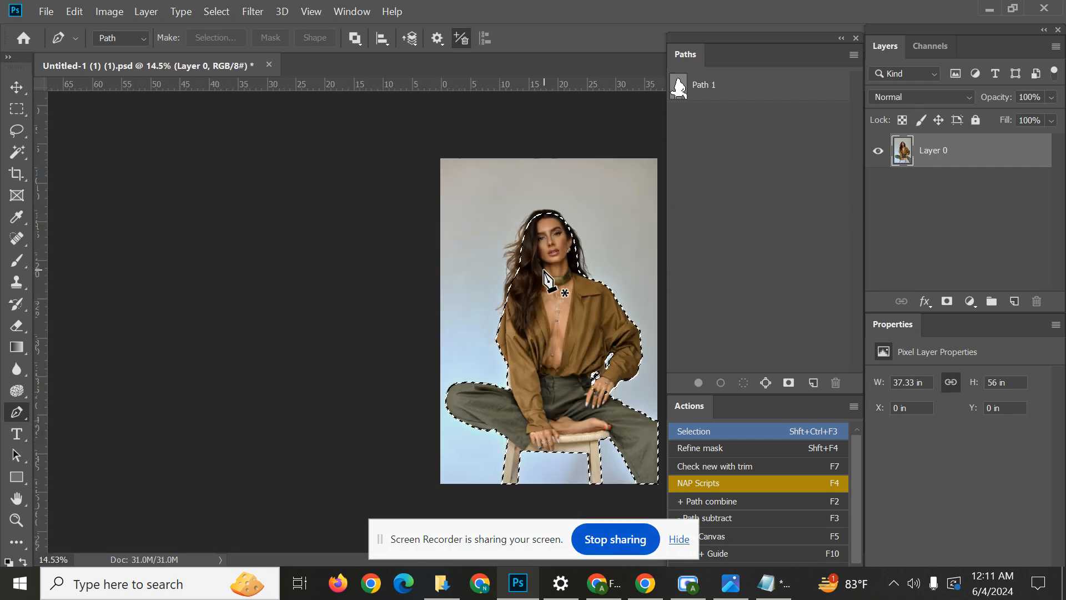
scroll(546, 277, up, 1)
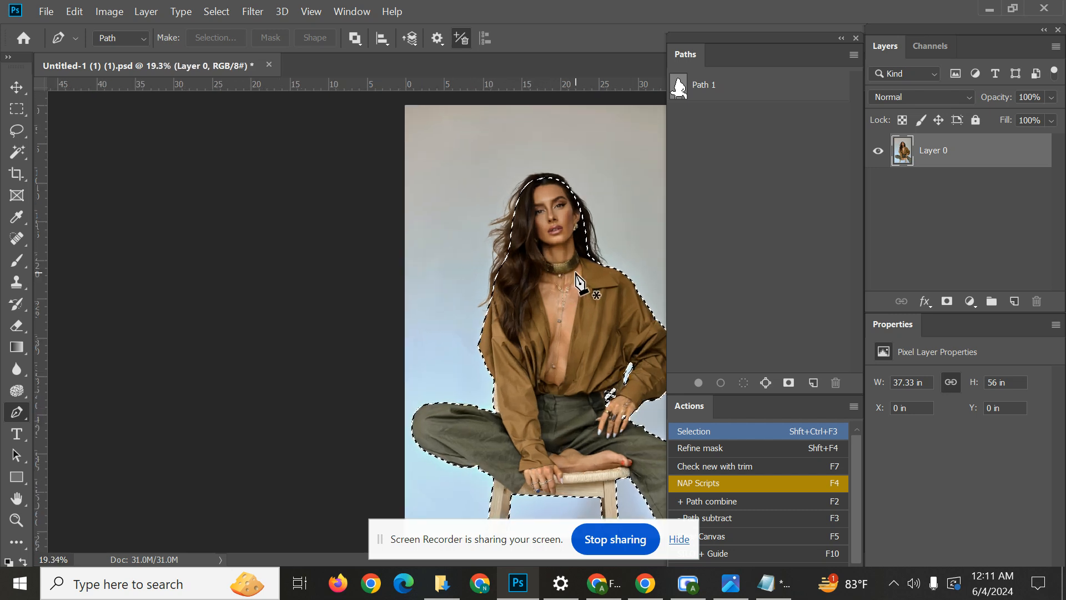
scroll(577, 294, down, 1)
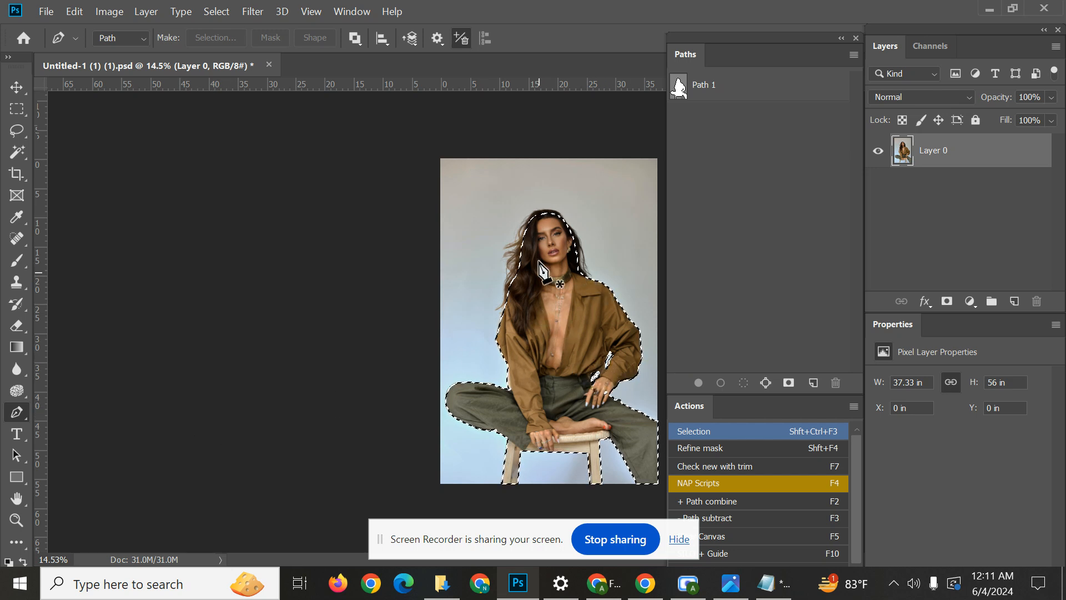
key(ctrl+d)
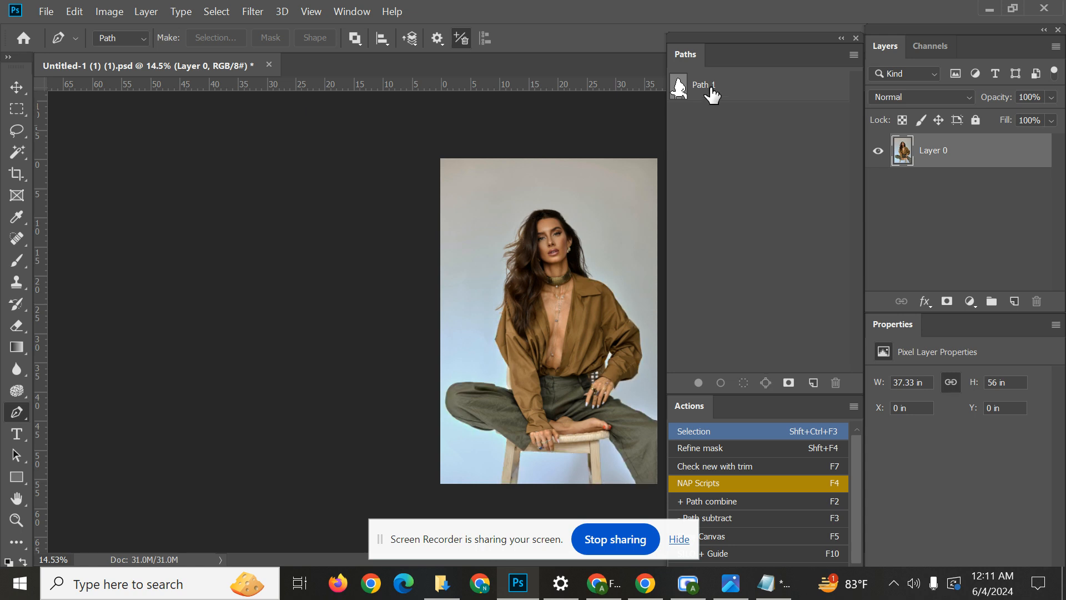
Activate the Magic Wand tool and convert Path 1 into a selection around the woman.
click(711, 96)
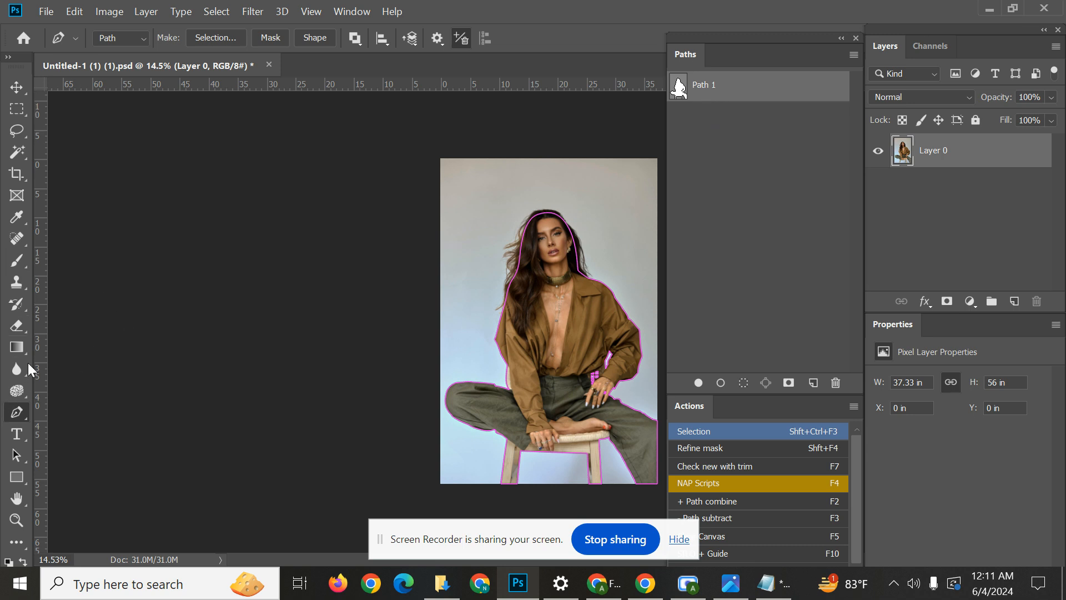
click(22, 128)
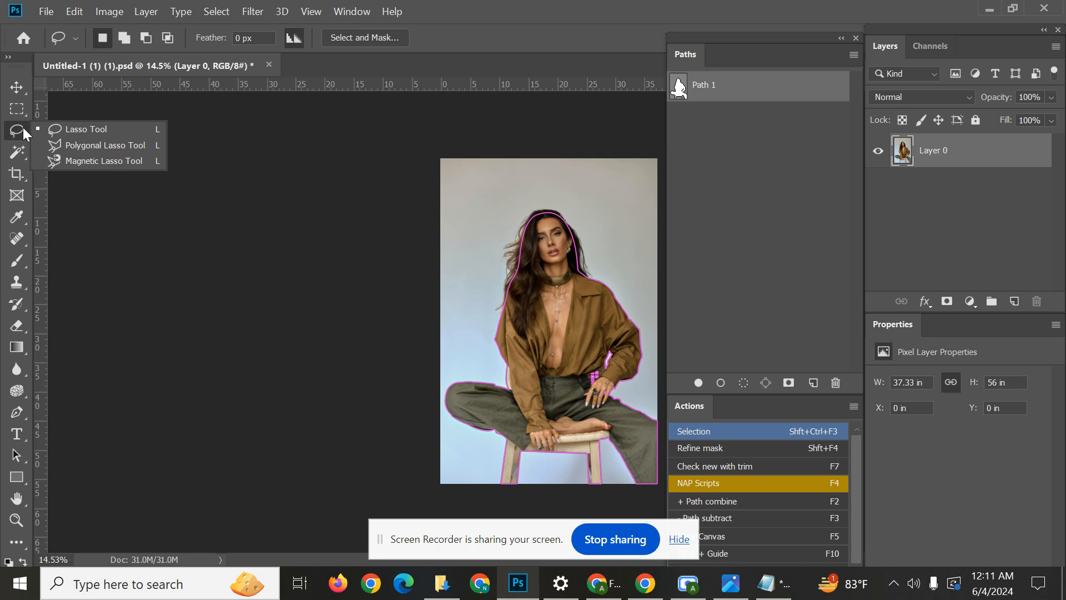
click(17, 155)
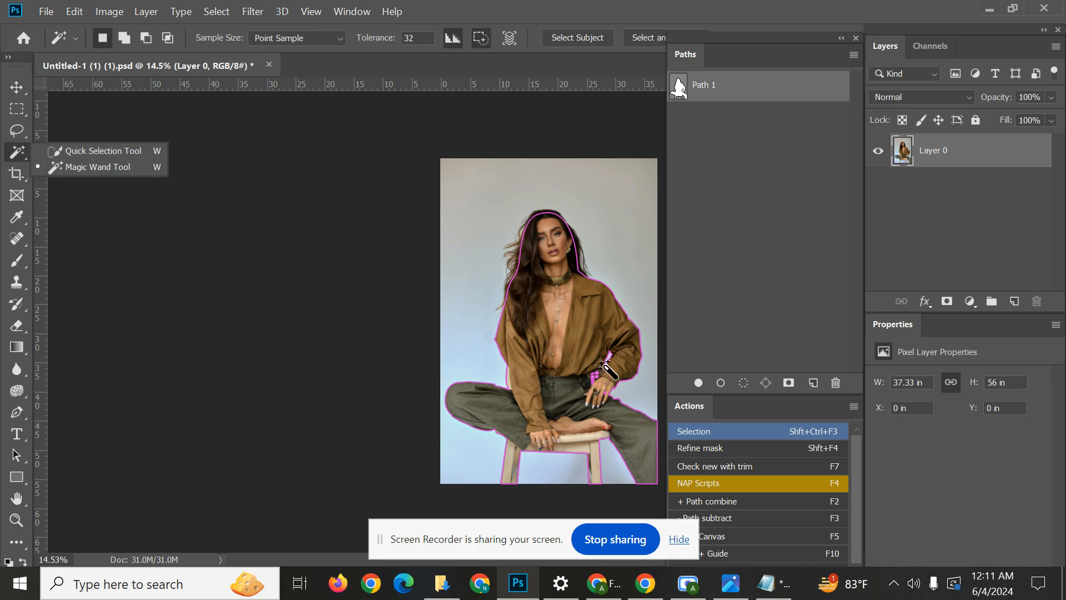
click(745, 182)
click(731, 94)
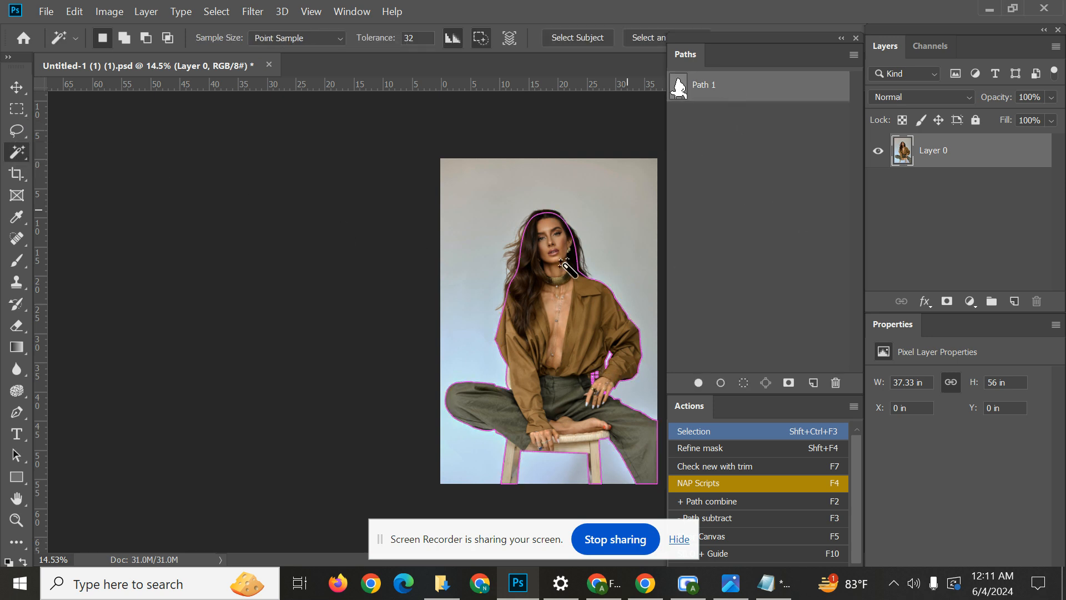
scroll(519, 311, up, 3)
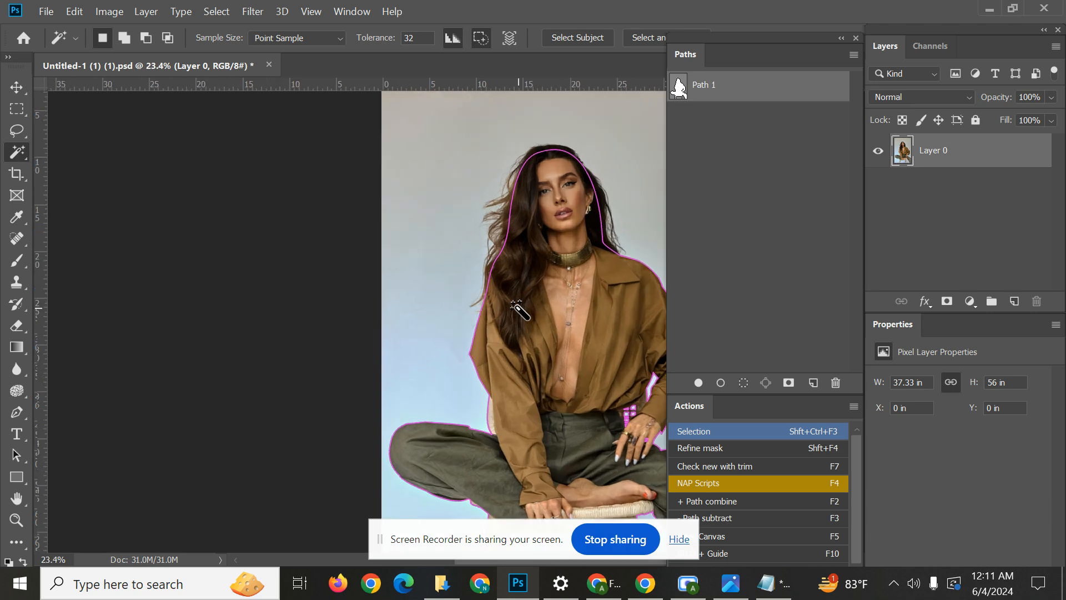
key(ctrl+Return)
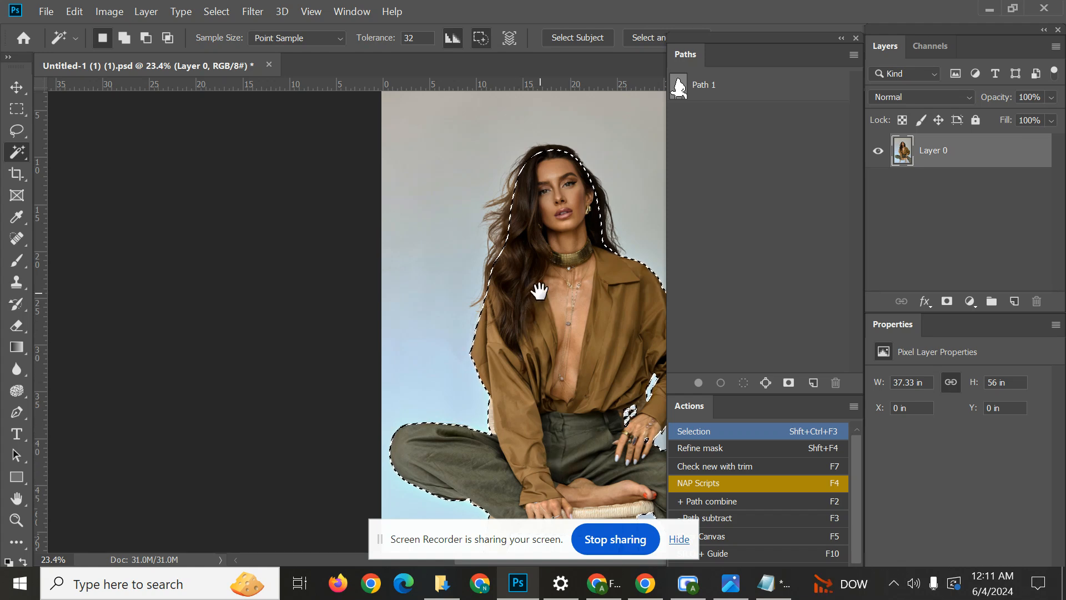
Deselect the path-based selection around the woman.
drag(538, 290, 413, 269)
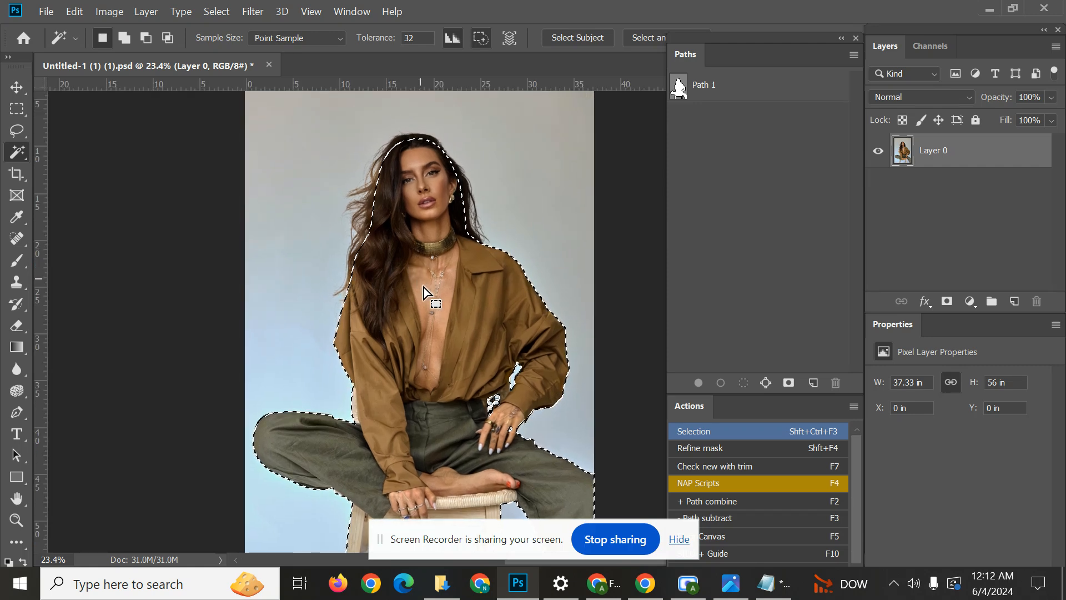
drag(454, 265, 487, 281)
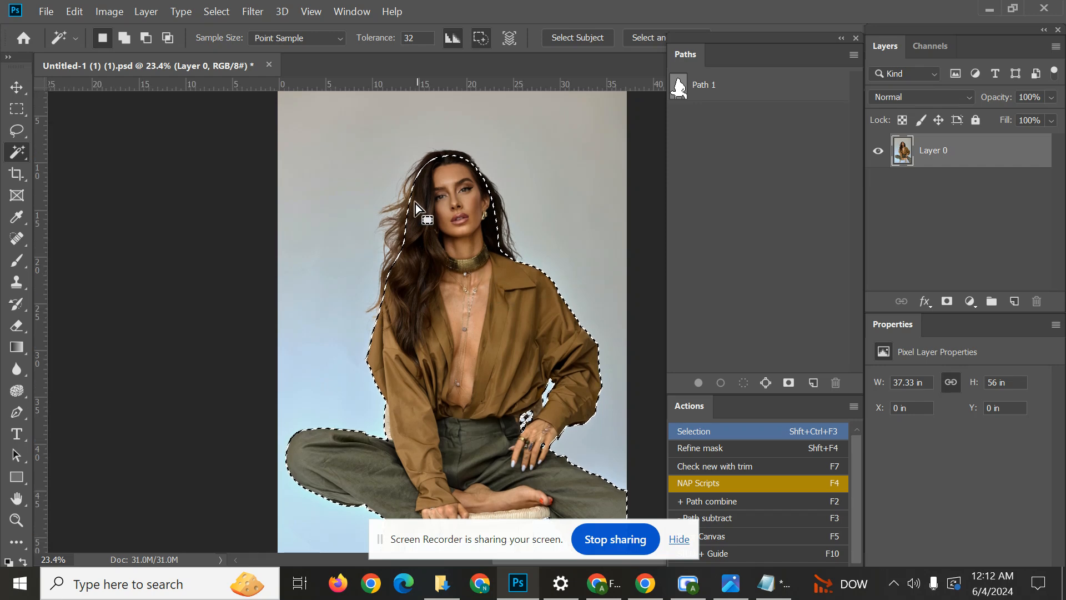
click(216, 12)
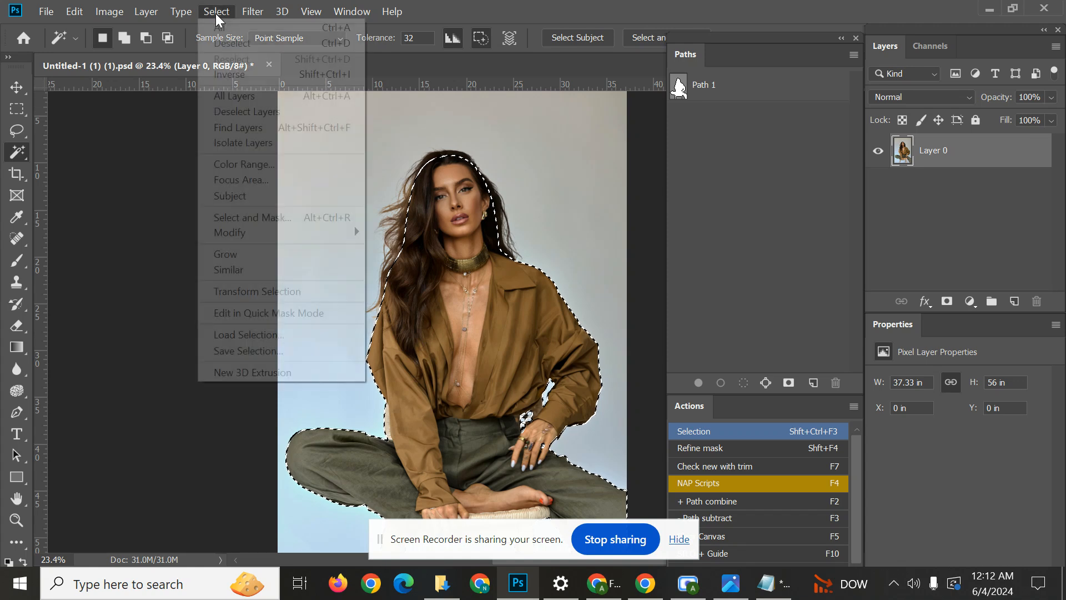
click(824, 198)
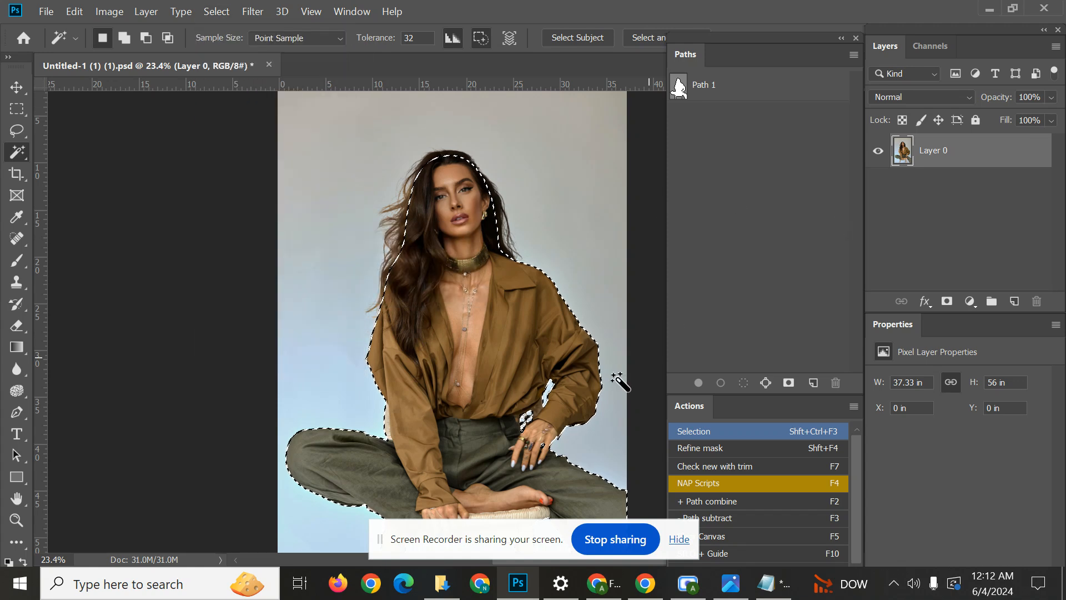
key(ctrl+d)
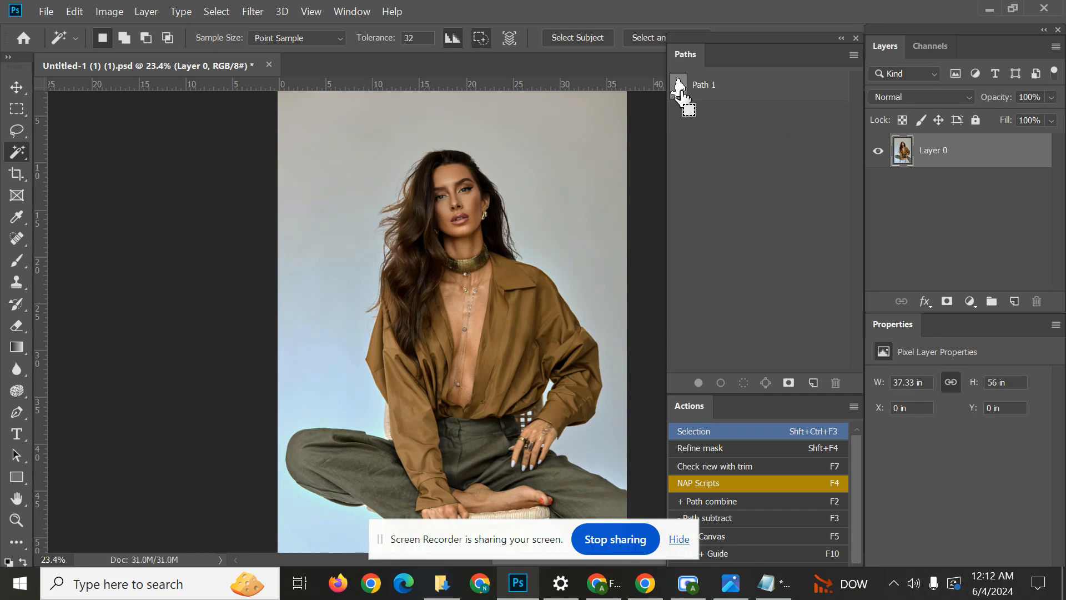
Load Path 1 as a selection and feather it with a radius of 0.4 pixels.
ctrl+click(679, 86)
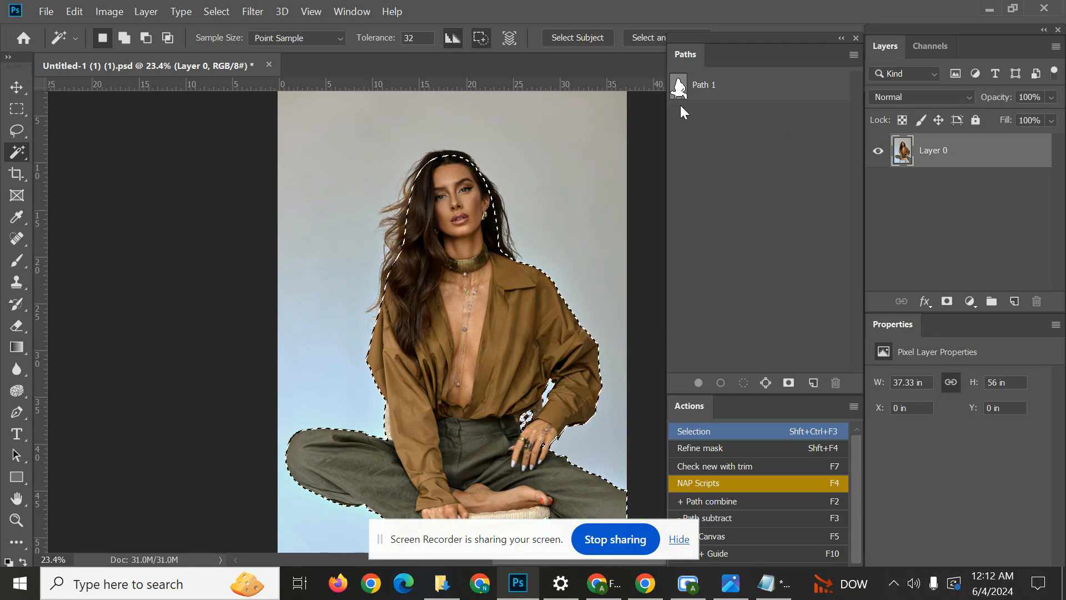
click(216, 12)
mouse_move(254, 231)
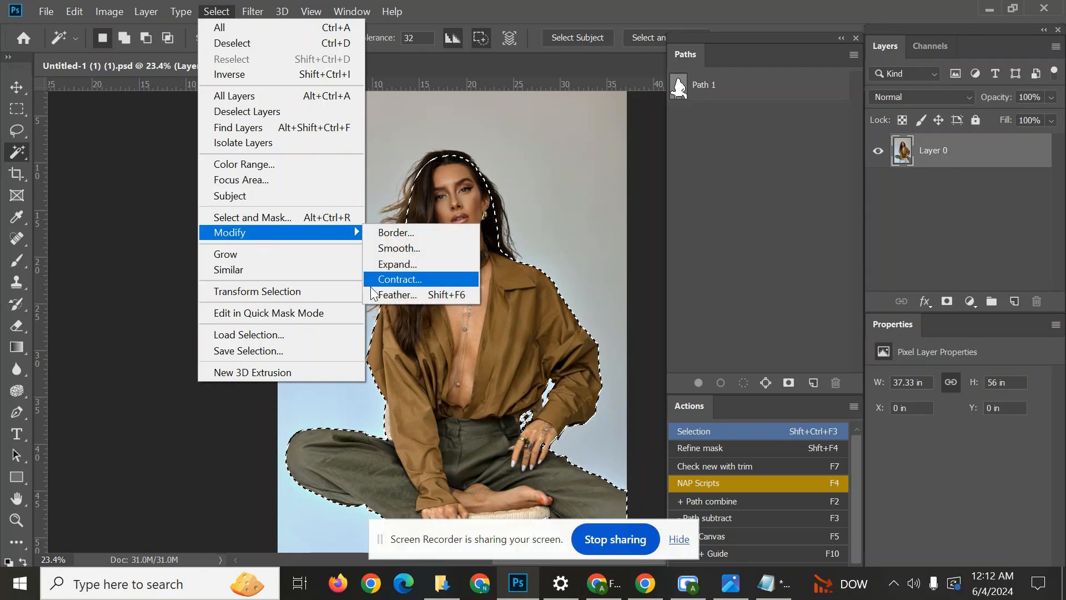
click(416, 298)
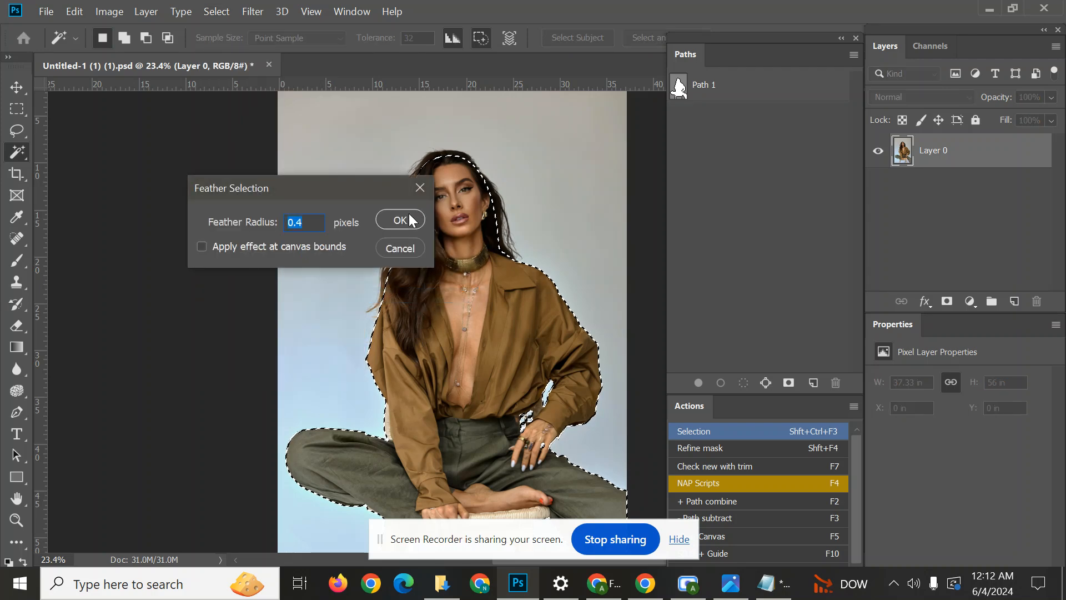
click(410, 219)
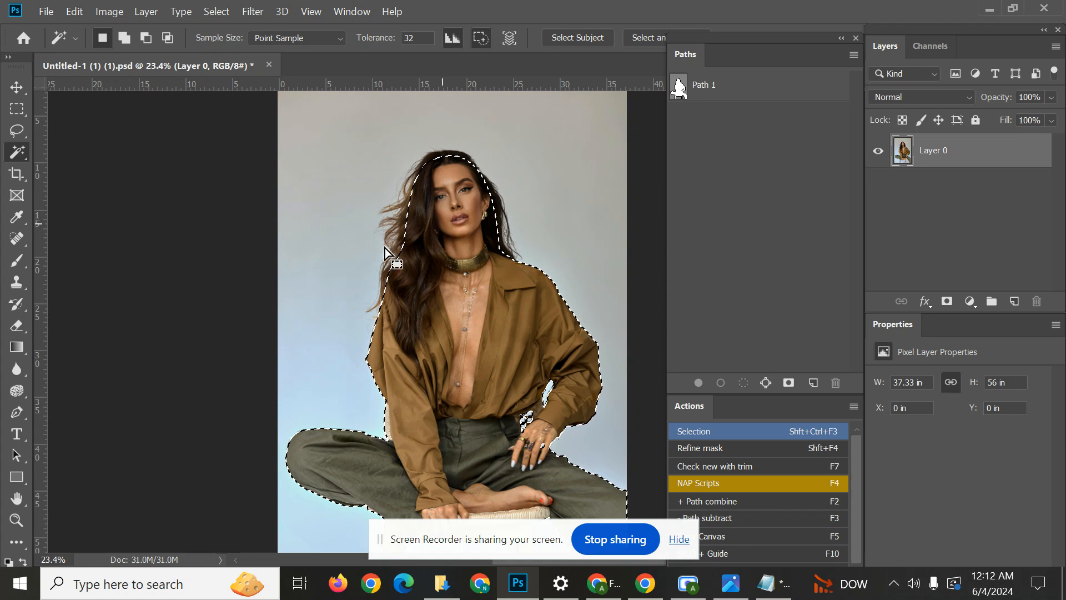
Open the Refine Edge dialog for the selection and arrange it so the woman's head and hair are unobstructed.
scroll(422, 232, up, 1)
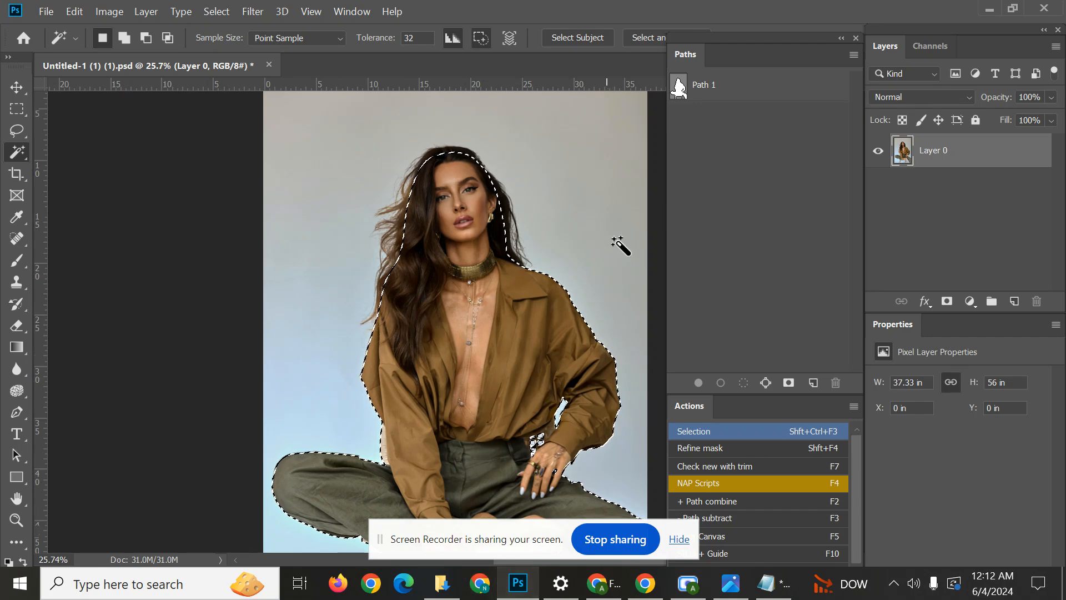
click(219, 15)
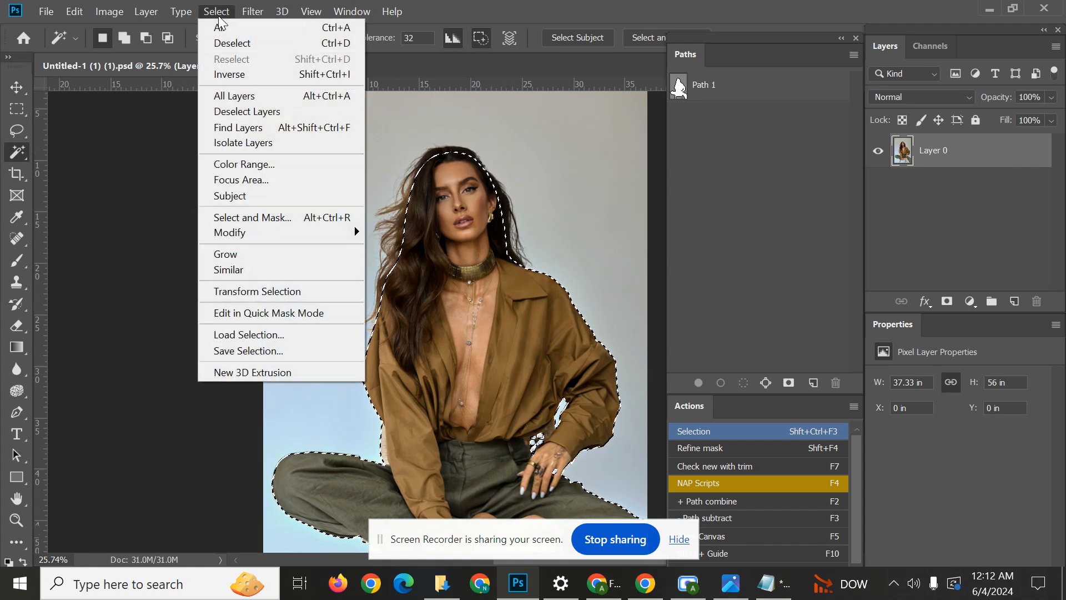
shift+click(272, 217)
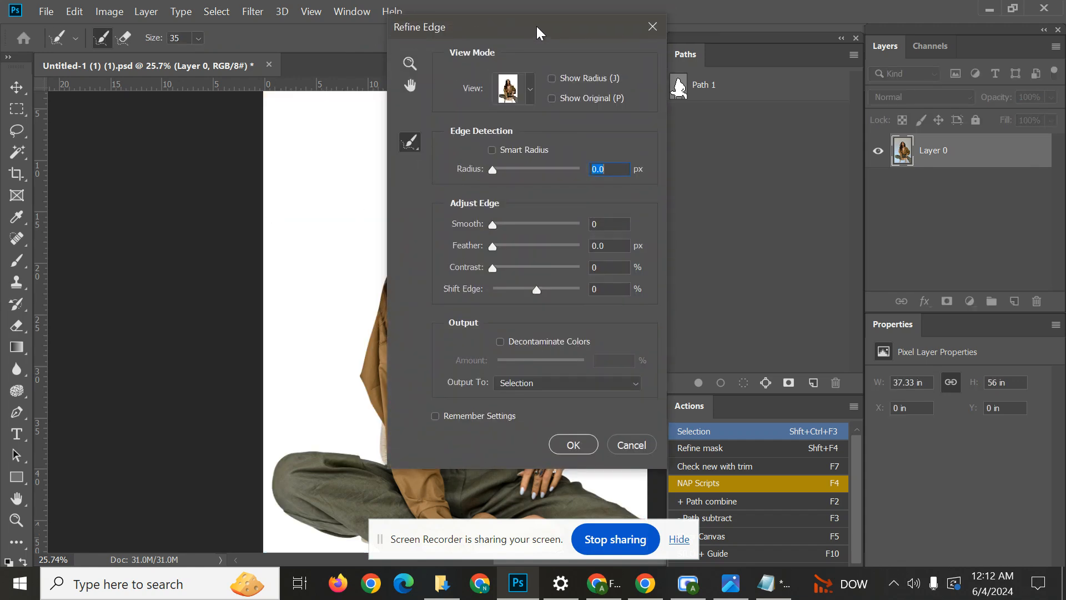
drag(537, 26, 213, 104)
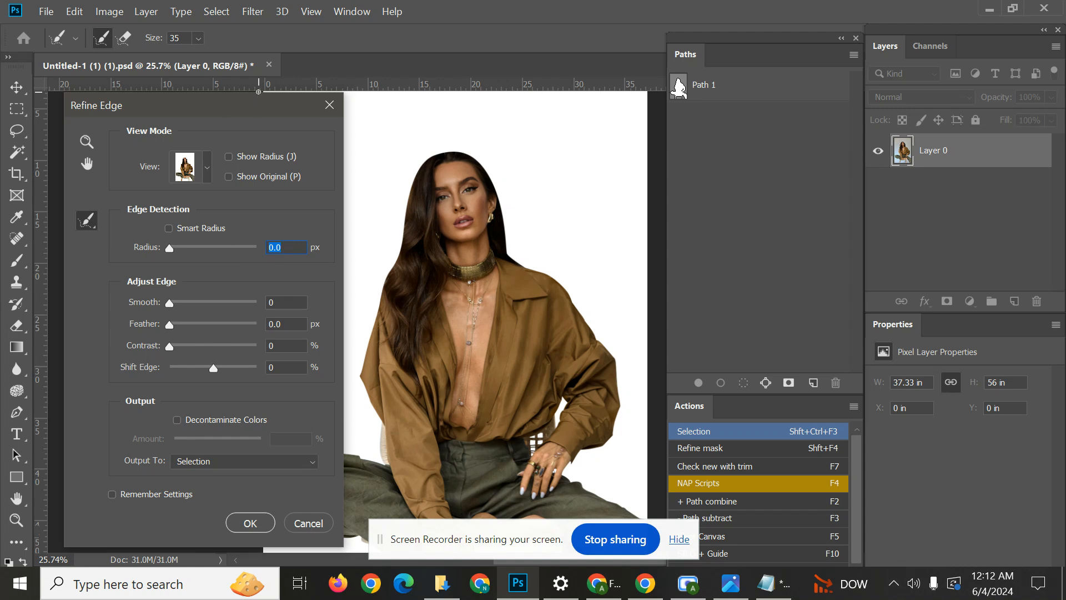
drag(270, 105, 258, 94)
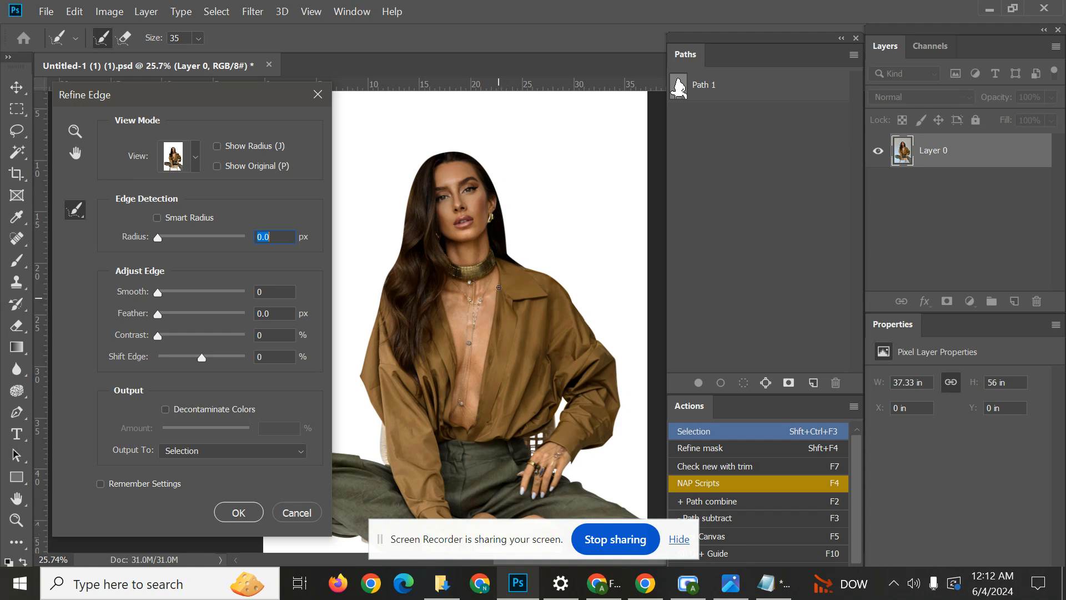
drag(499, 287, 547, 311)
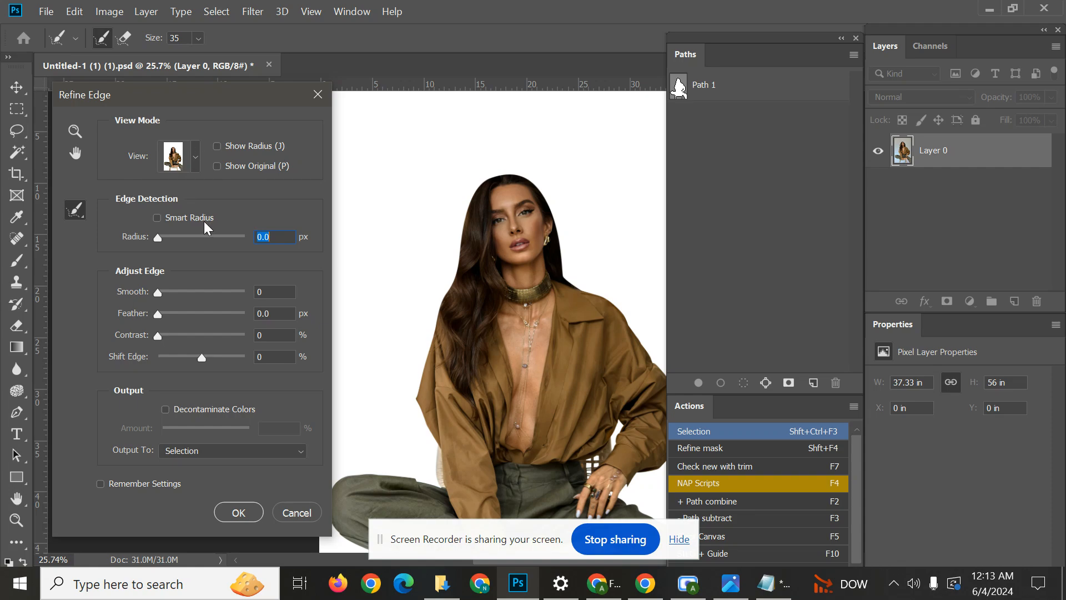
Mark the View Mode setting with a rectangle in a full-screen capture, and discard the capture.
key(Print)
drag(0, 0, 1065, 599)
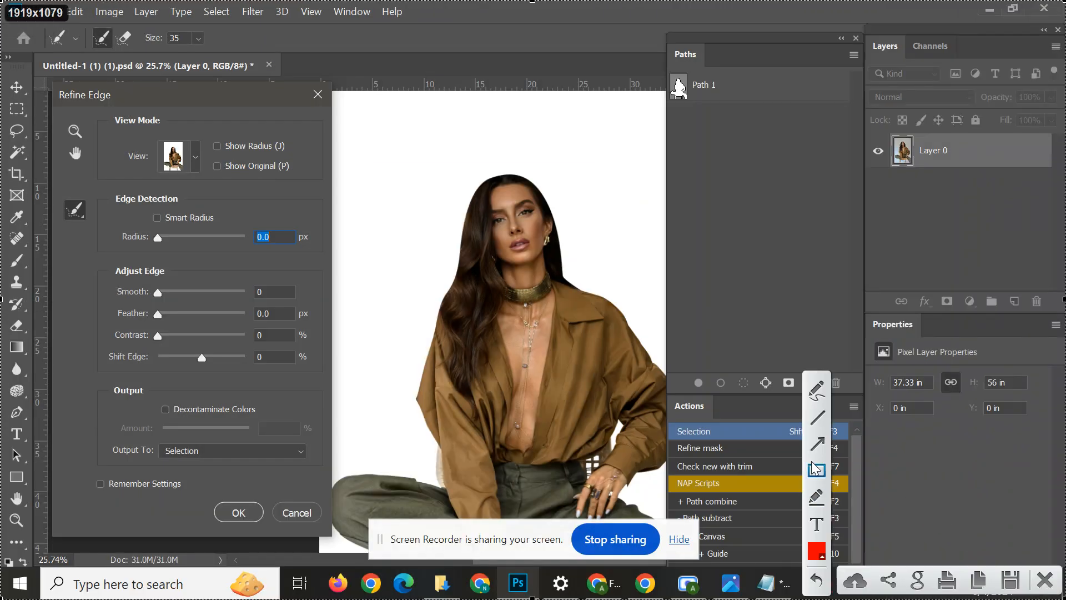
drag(155, 135, 209, 186)
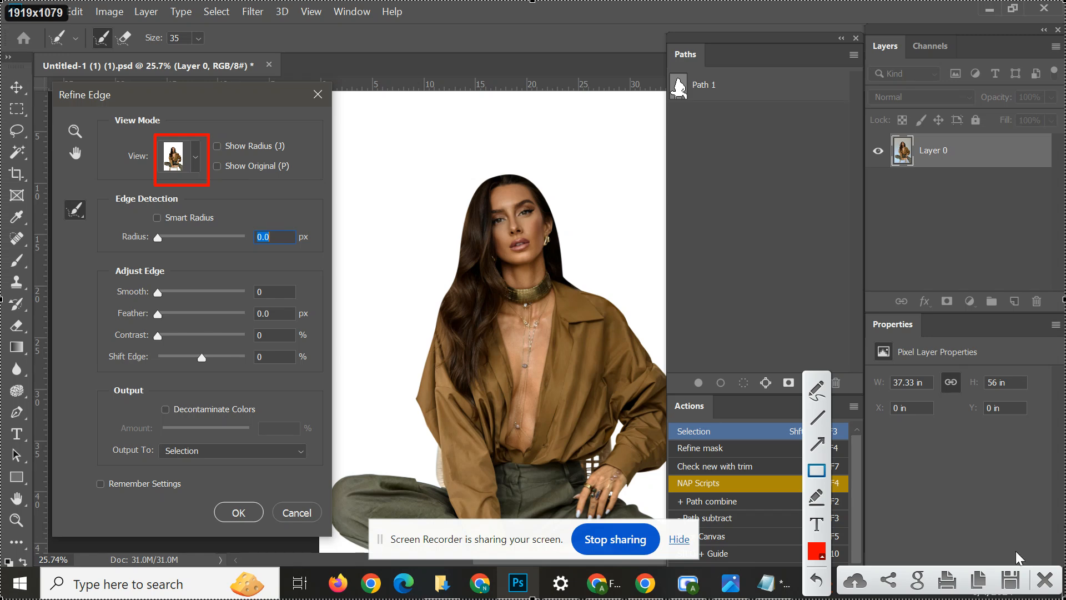
click(1041, 579)
Compare the On Black and Overlay previews of the cutout, and set the view to On Black.
click(194, 165)
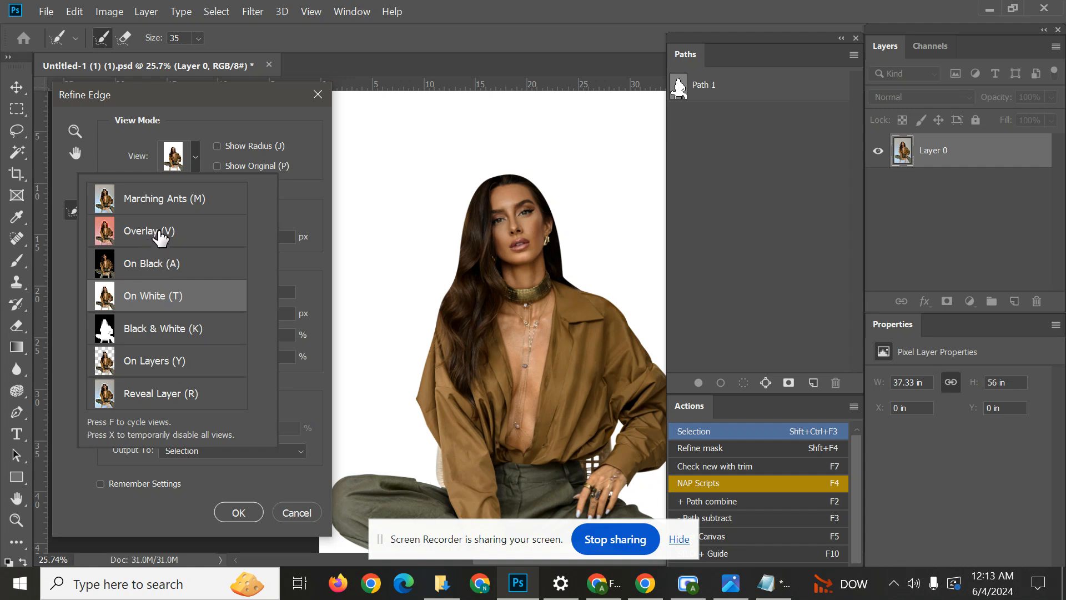
click(189, 269)
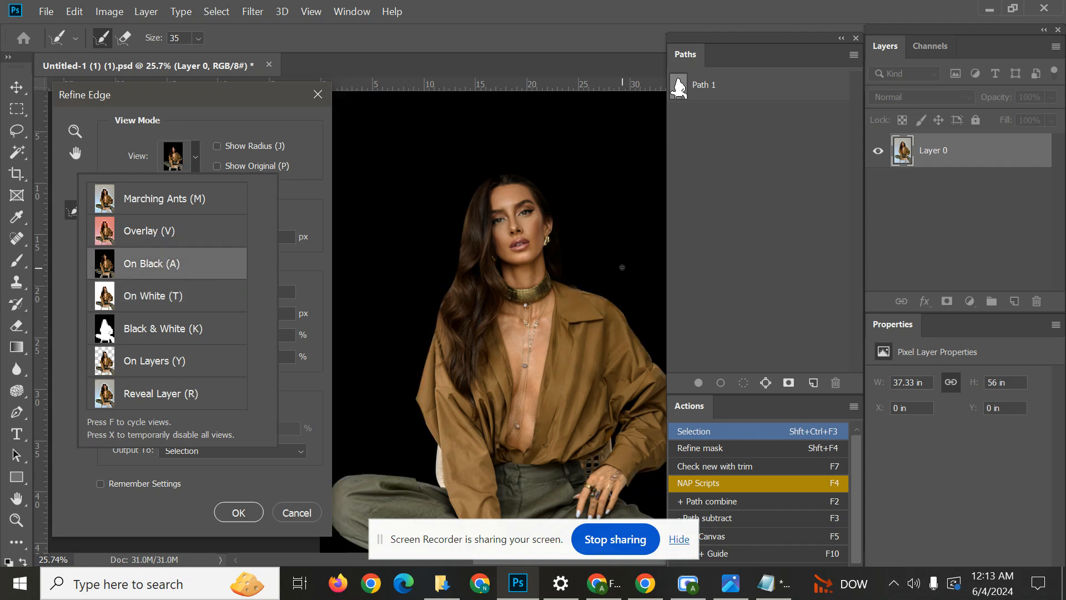
click(128, 229)
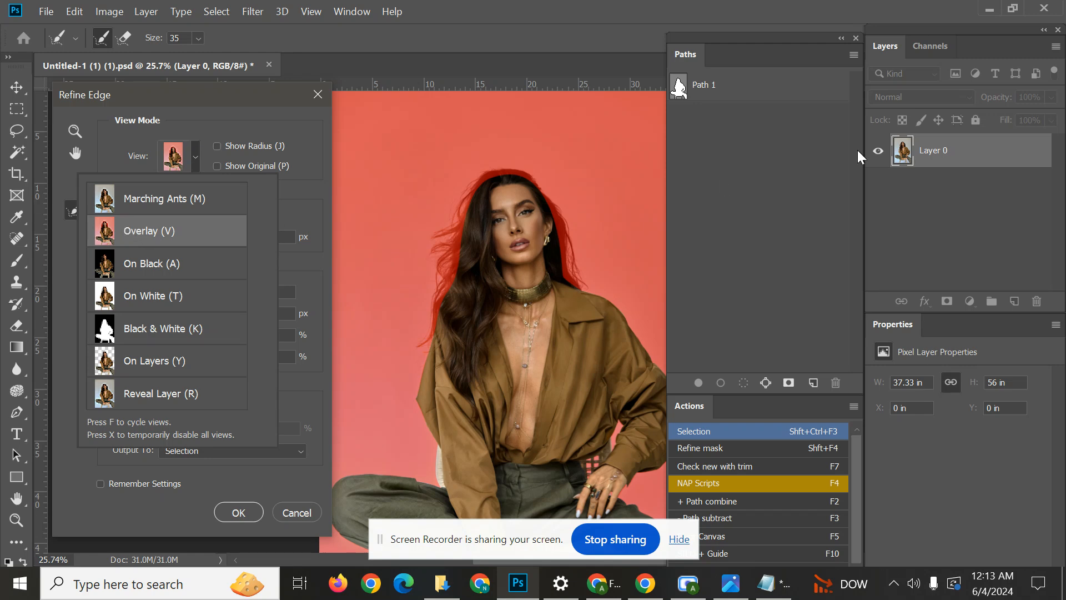
click(287, 179)
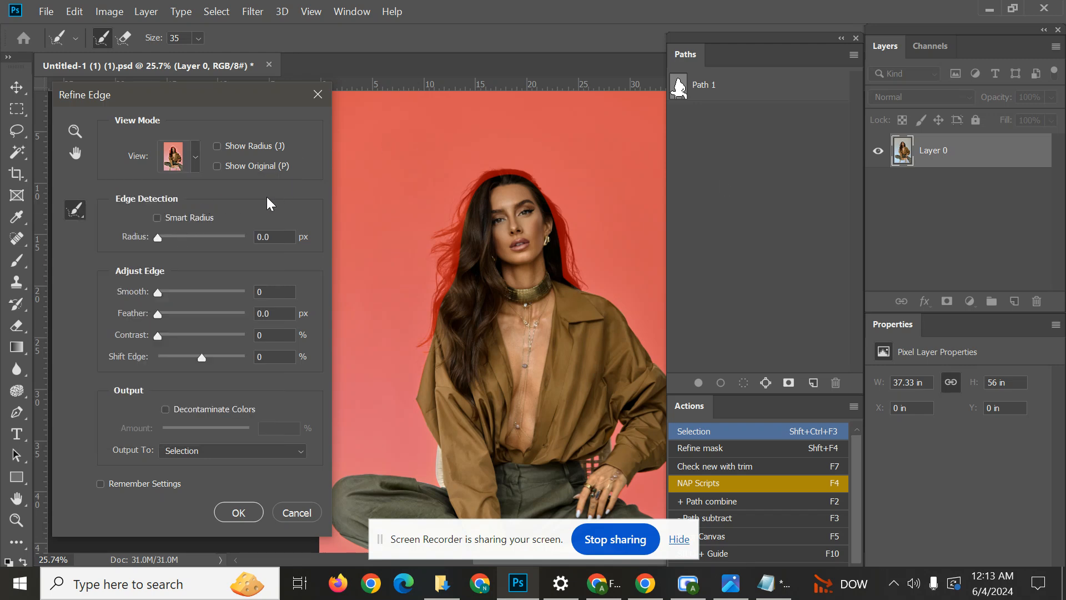
click(198, 154)
click(168, 273)
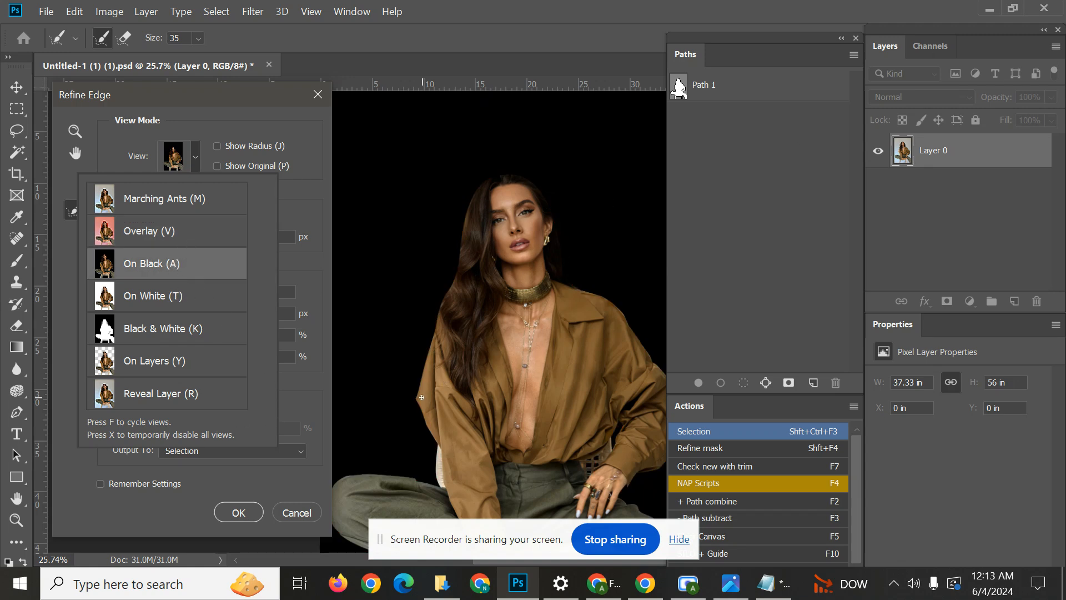
Enlarge the refine brush to 315 and paint along both outer edges of the woman's hair to recover loose strands.
click(477, 268)
drag(479, 264, 496, 266)
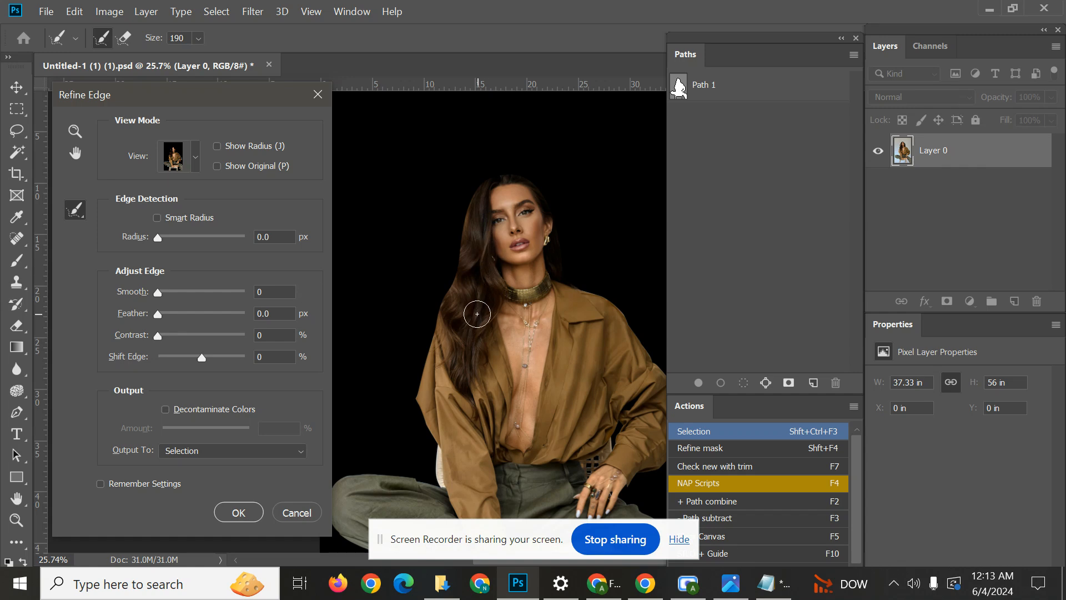
key(alt)
mouse_move(447, 298)
mouse_down()
mouse_move(473, 288)
mouse_move(462, 292)
mouse_move(451, 271)
mouse_move(449, 163)
mouse_move(465, 368)
mouse_move(459, 331)
mouse_move(478, 297)
mouse_move(553, 284)
mouse_up()
mouse_move(493, 307)
mouse_down()
mouse_move(457, 320)
mouse_move(477, 306)
mouse_move(464, 302)
mouse_up()
mouse_move(446, 267)
mouse_down()
mouse_move(429, 345)
mouse_move(417, 350)
mouse_move(436, 320)
mouse_move(461, 209)
mouse_move(431, 259)
mouse_move(466, 172)
mouse_move(487, 158)
mouse_move(541, 176)
mouse_move(592, 285)
mouse_move(569, 303)
mouse_move(569, 243)
mouse_move(571, 286)
mouse_up()
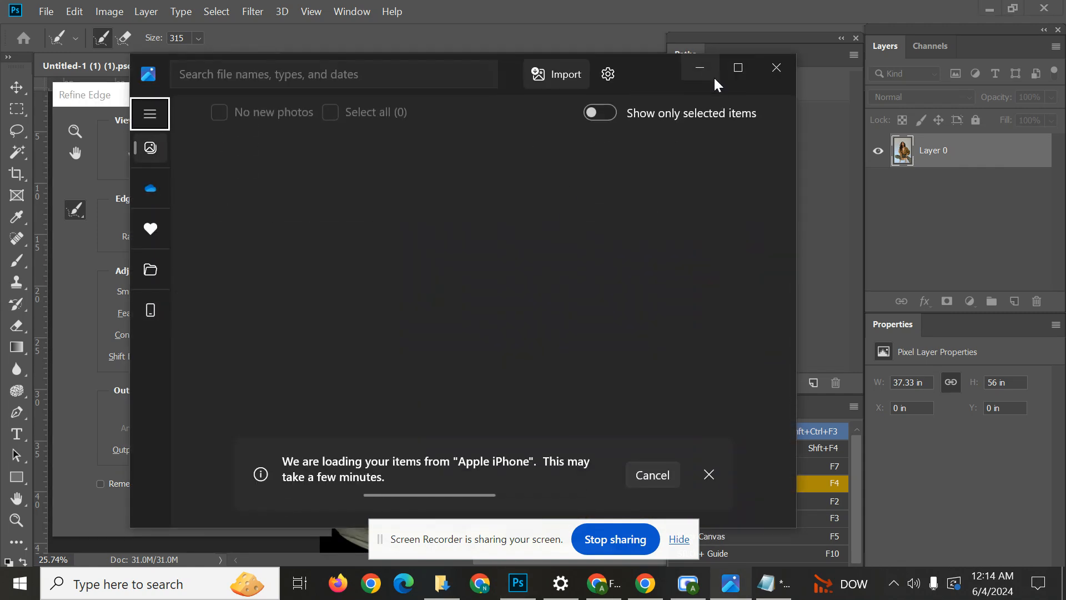
click(713, 77)
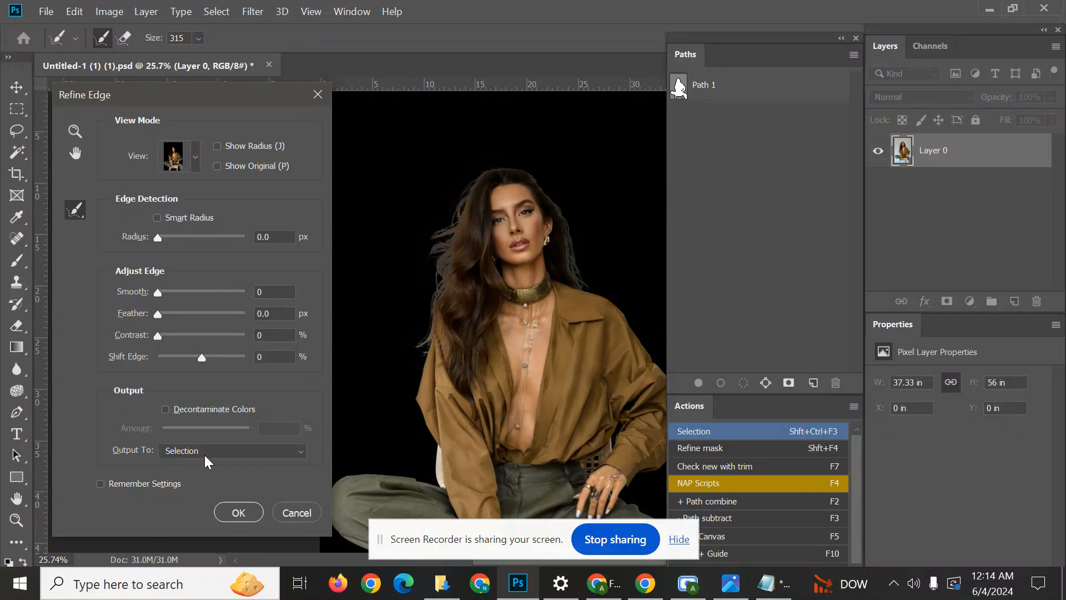
Mark the Output To setting with a rectangle in a full-screen capture, and discard the capture.
key(Print)
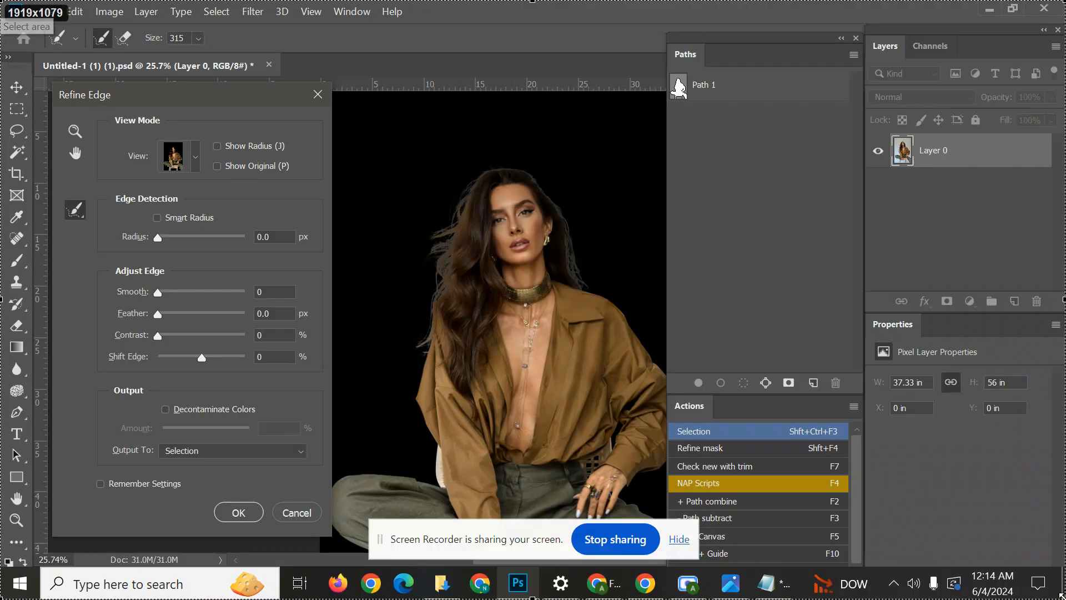
drag(1062, 596, 1065, 599)
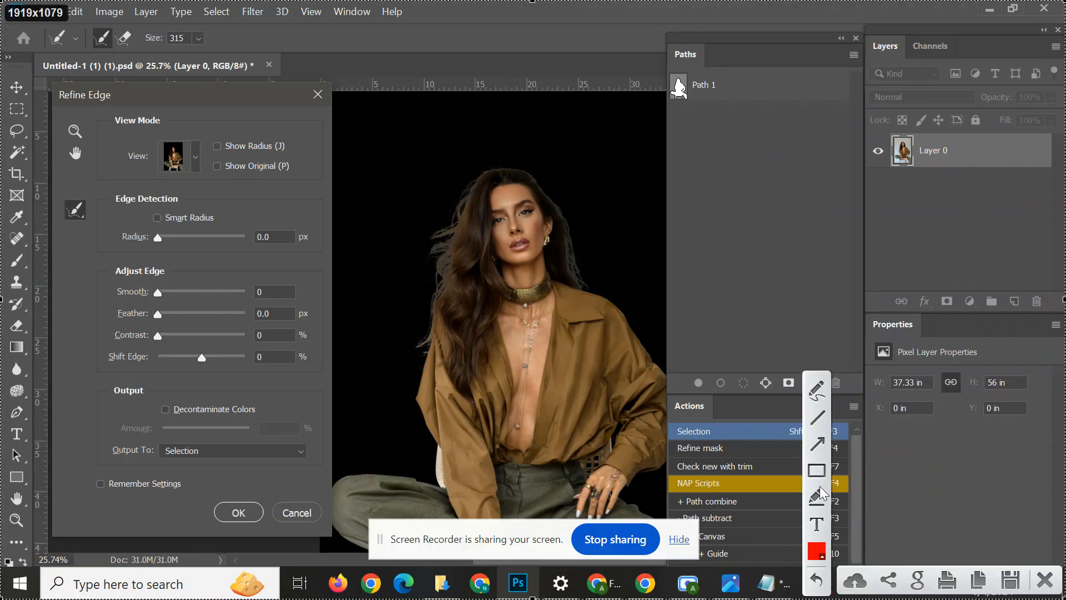
drag(132, 430, 309, 473)
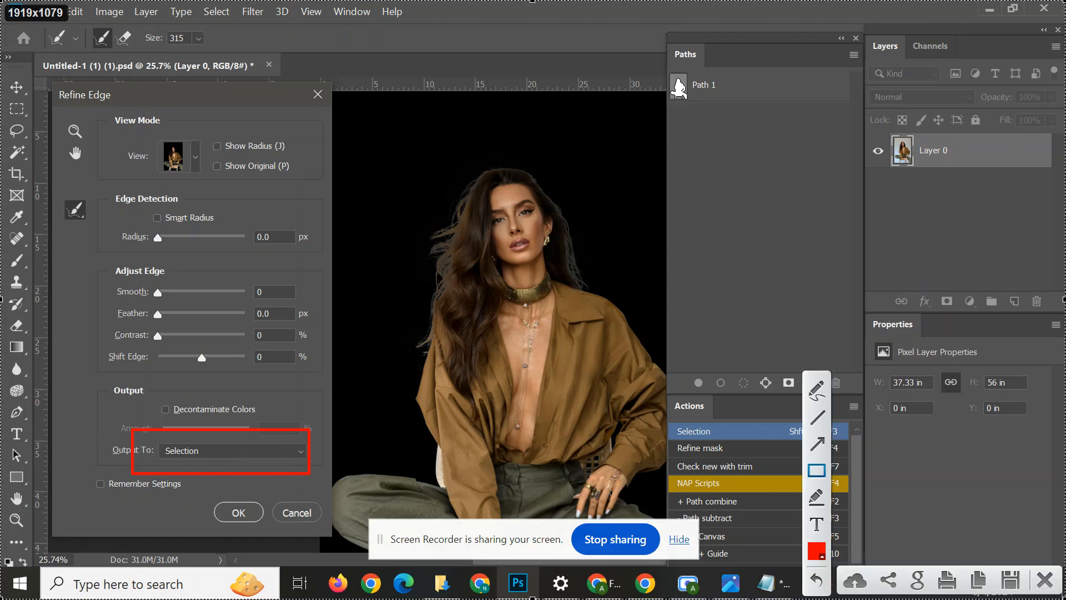
click(1039, 587)
Output the refined selection as a Layer Mask on Layer 0, and hide the screen-sharing notice.
click(248, 454)
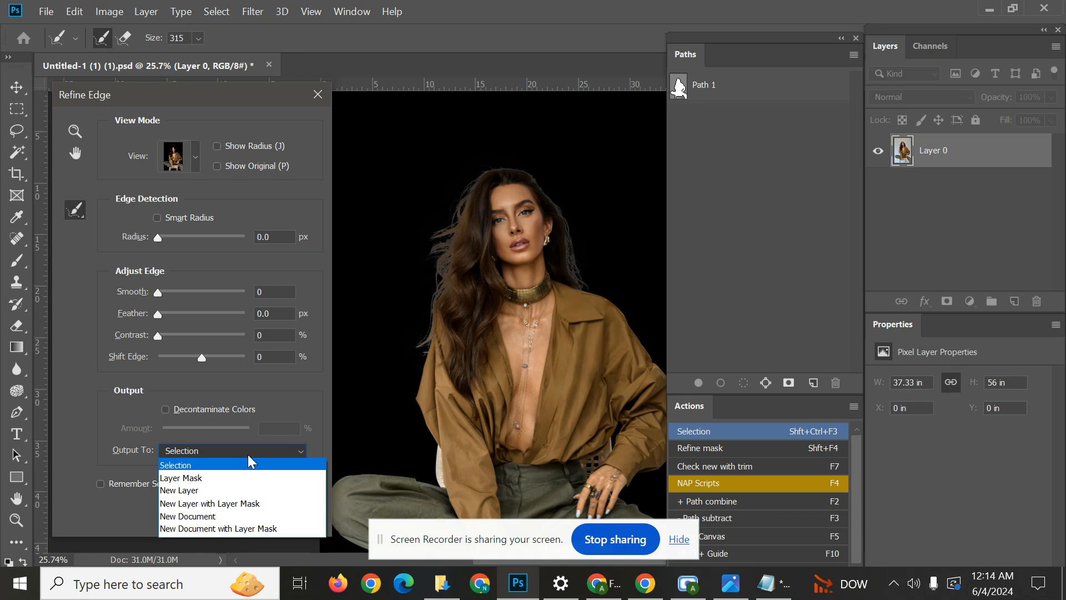
click(229, 478)
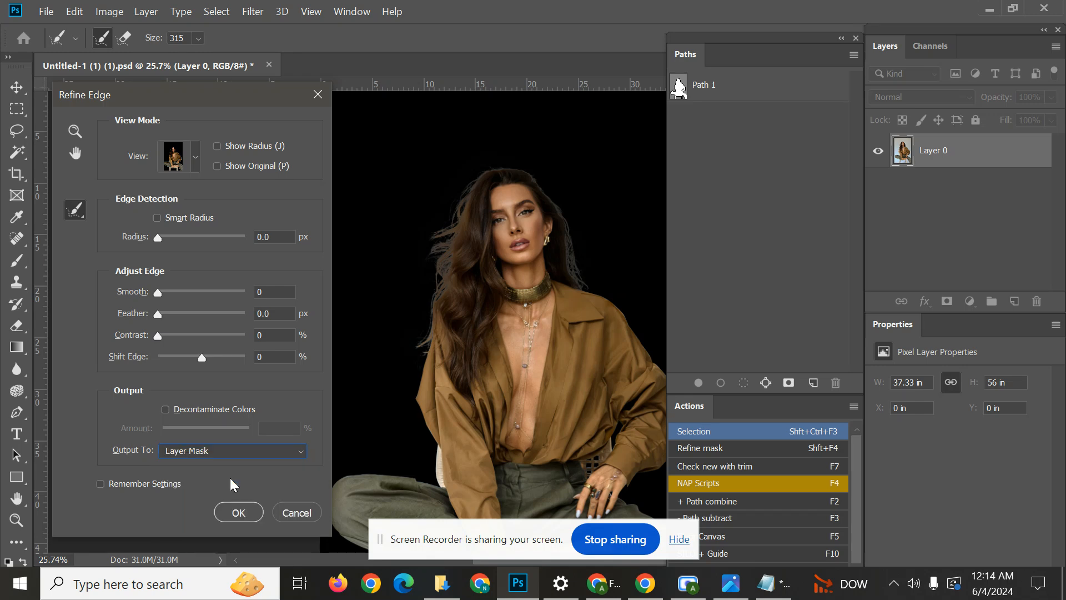
click(239, 514)
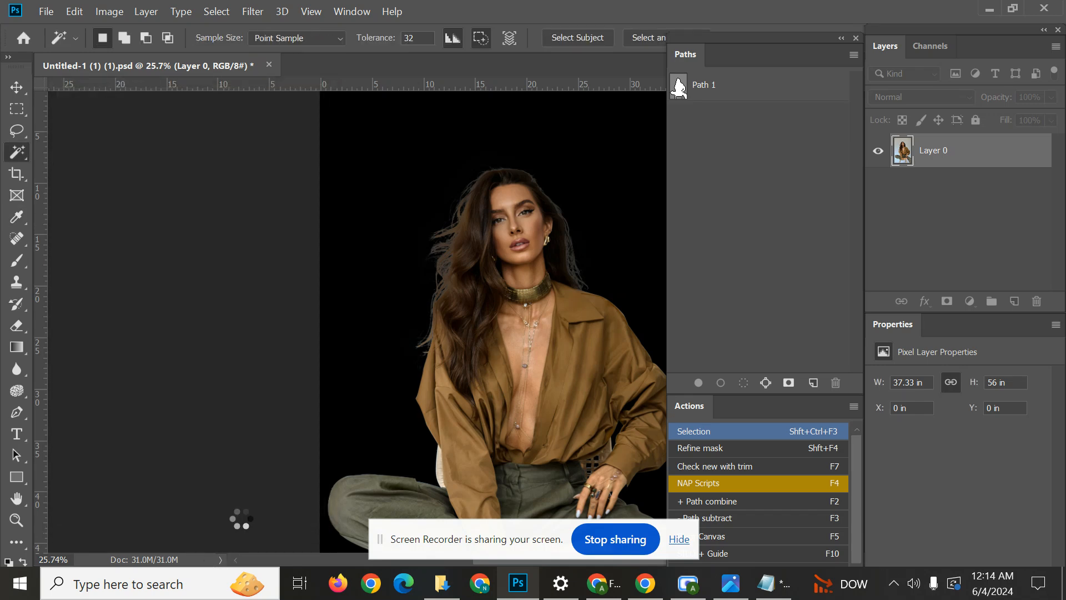
click(673, 547)
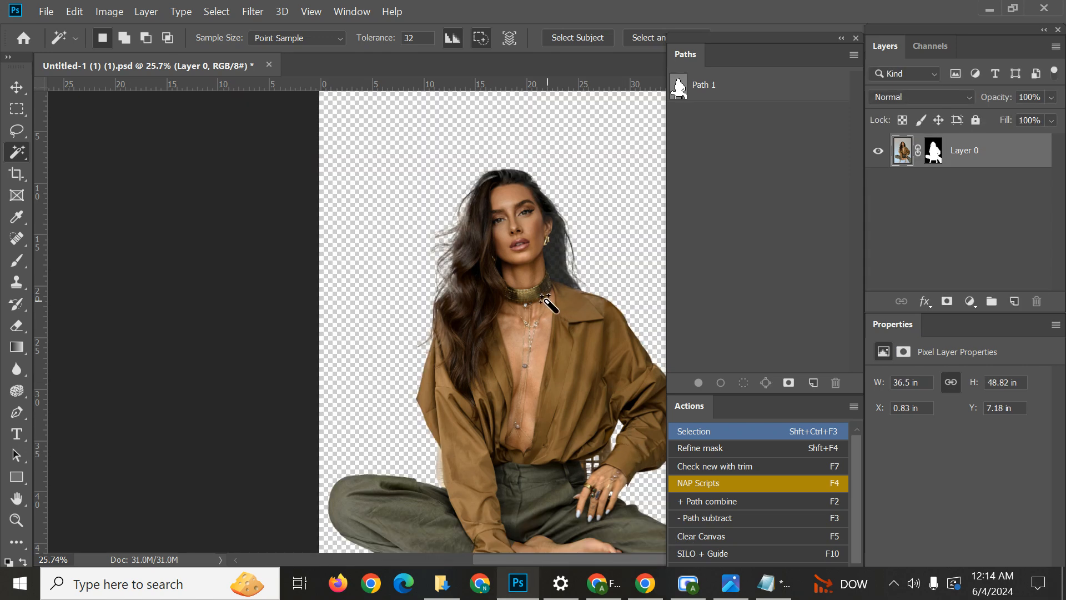
Deselect Layer 0 and examine the masked hair strands up close and the whole cutout against transparency.
scroll(569, 269, down, 2)
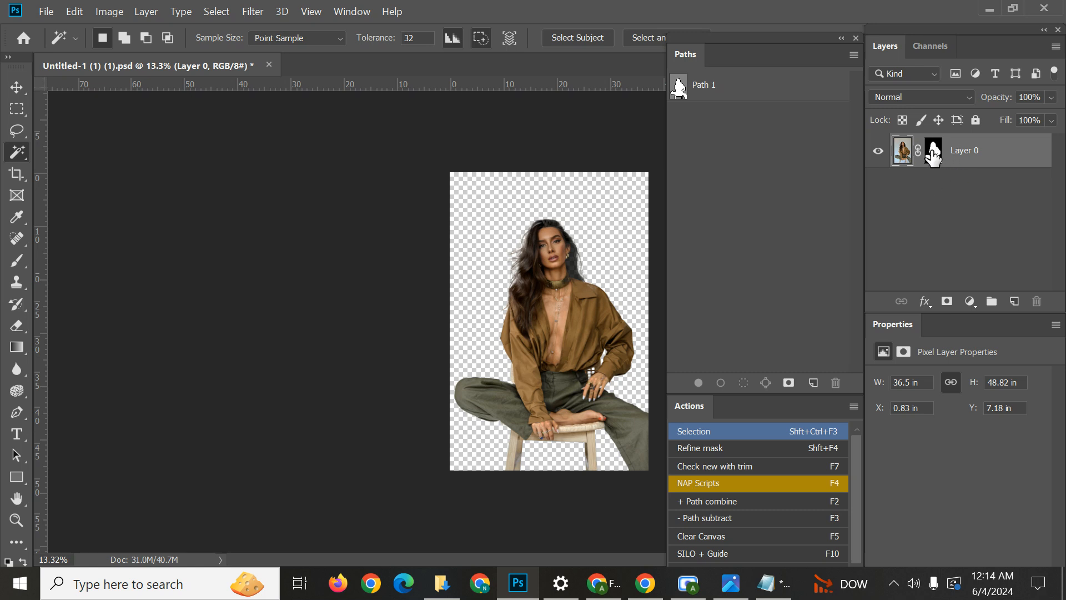
click(924, 219)
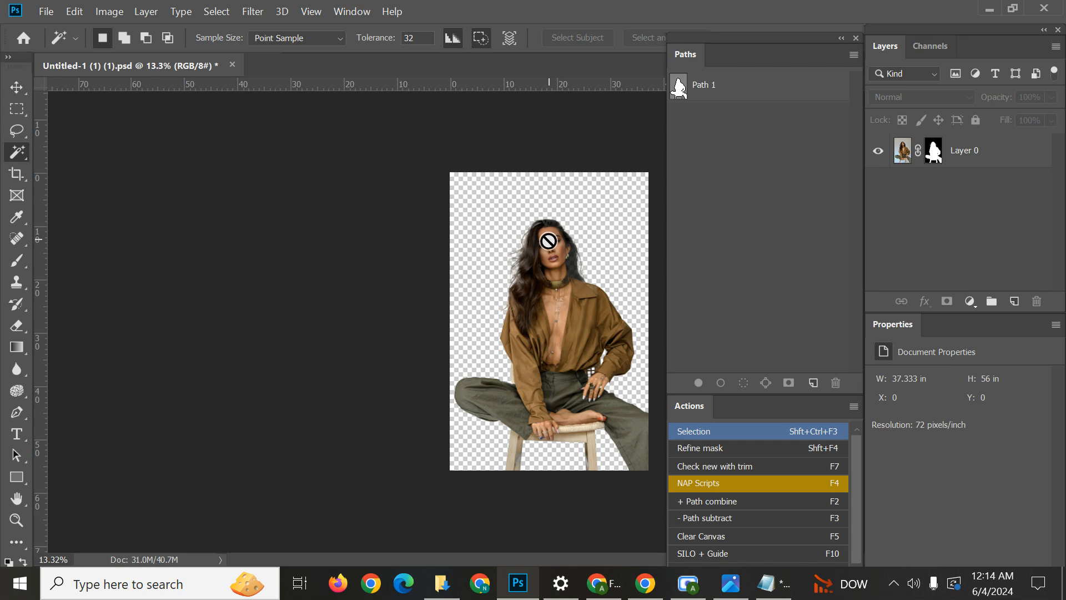
scroll(548, 238, up, 5)
scroll(522, 215, up, 3)
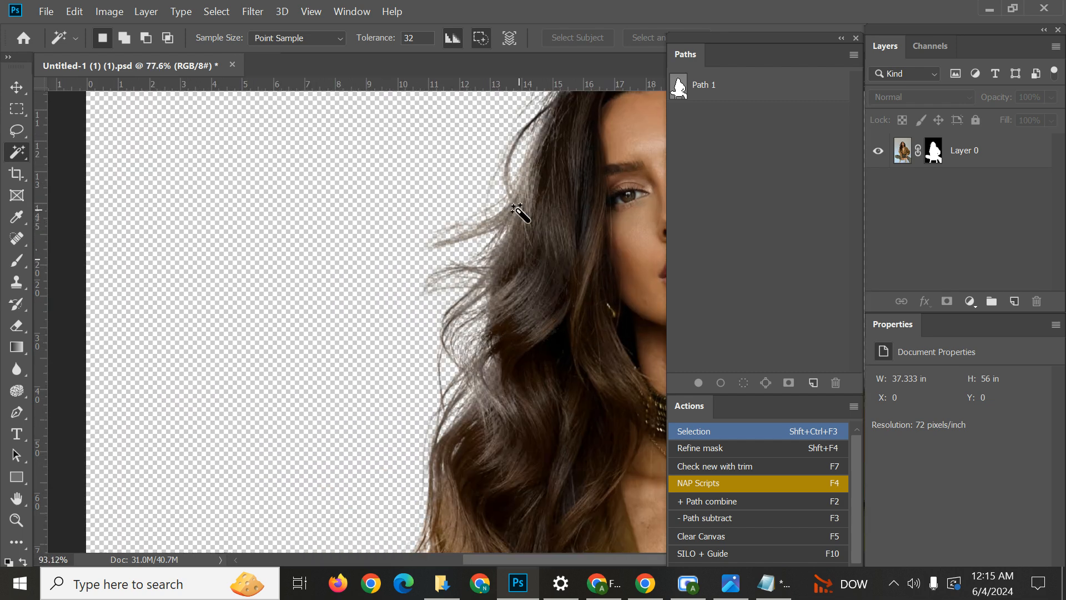
scroll(533, 214, down, 2)
scroll(569, 223, down, 4)
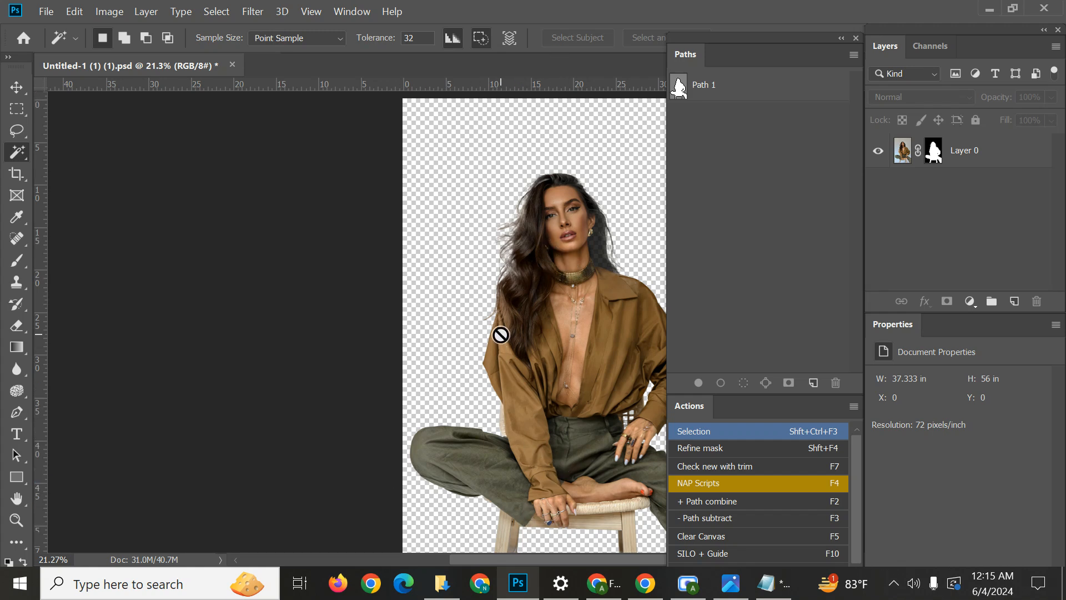
scroll(465, 255, down, 1)
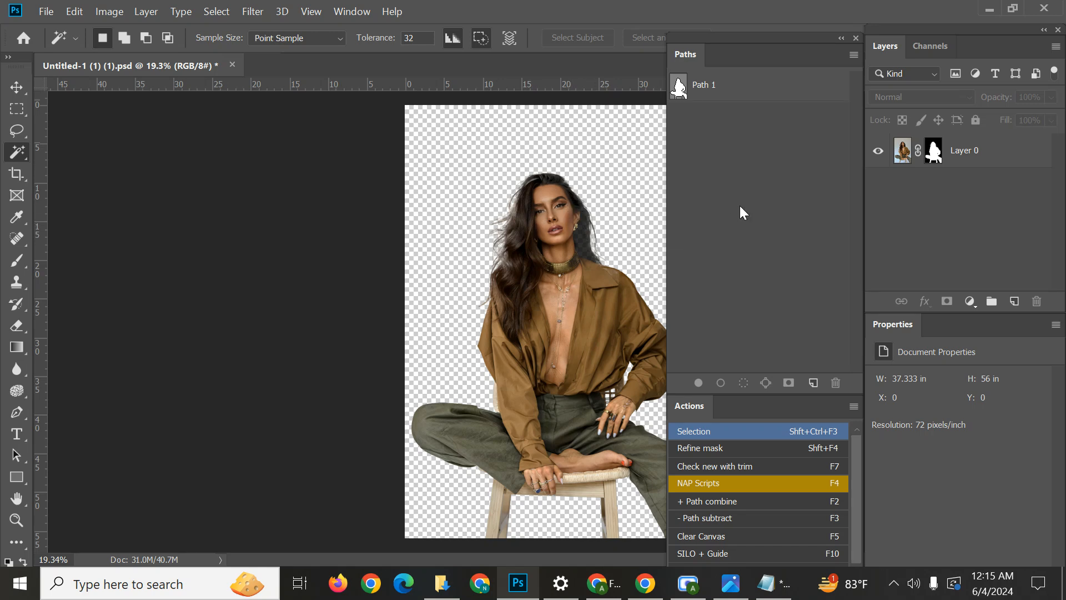
scroll(555, 252, down, 3)
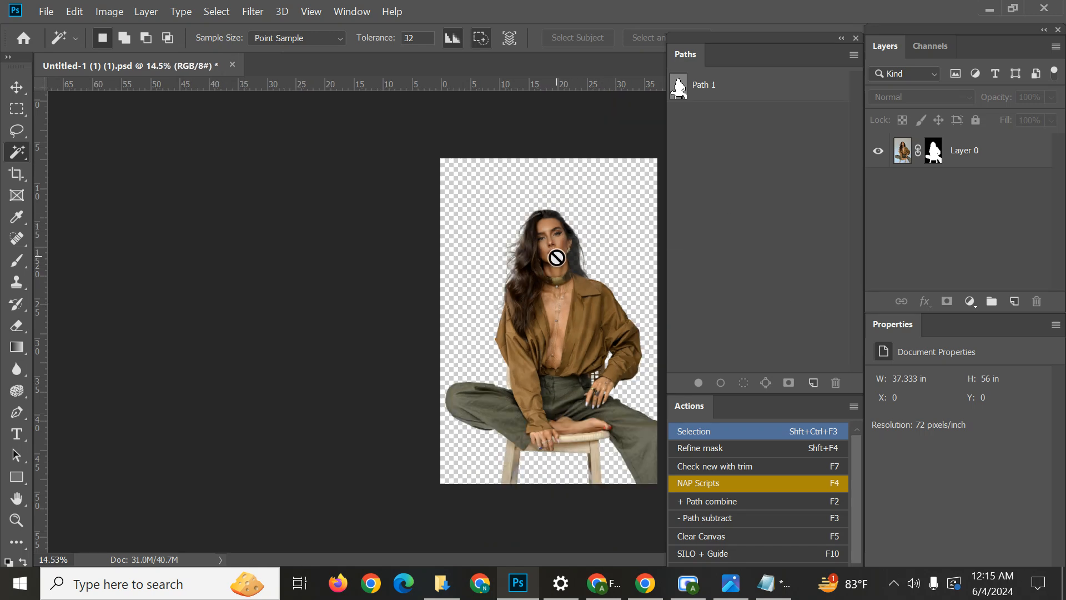
Load Path 1 as a selection, and try adding a Solid Color fill layer while Path 1 is active.
click(718, 91)
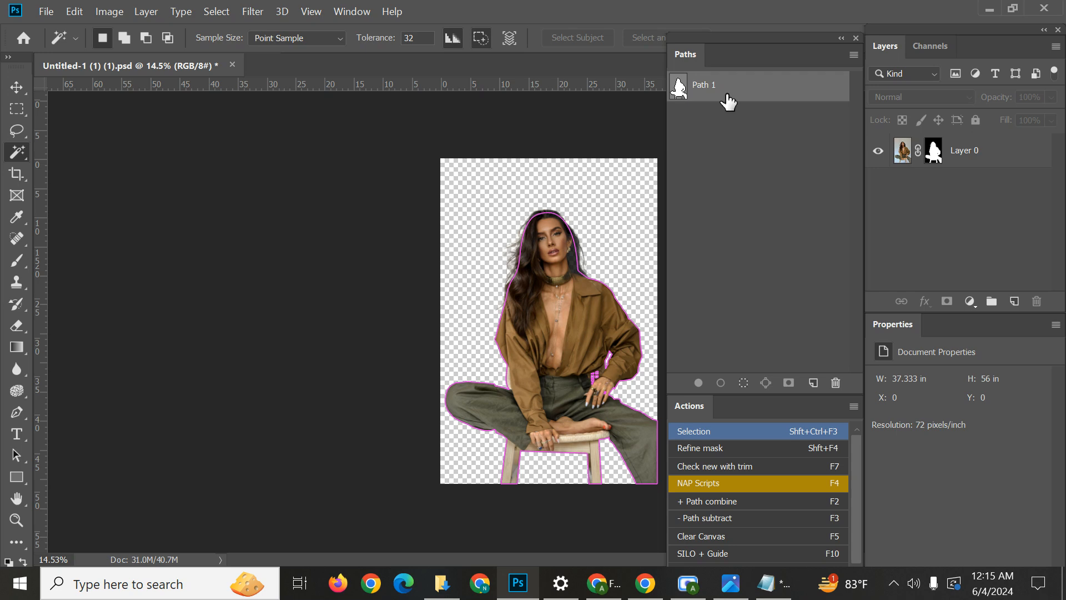
drag(679, 88, 681, 95)
ctrl+click(679, 88)
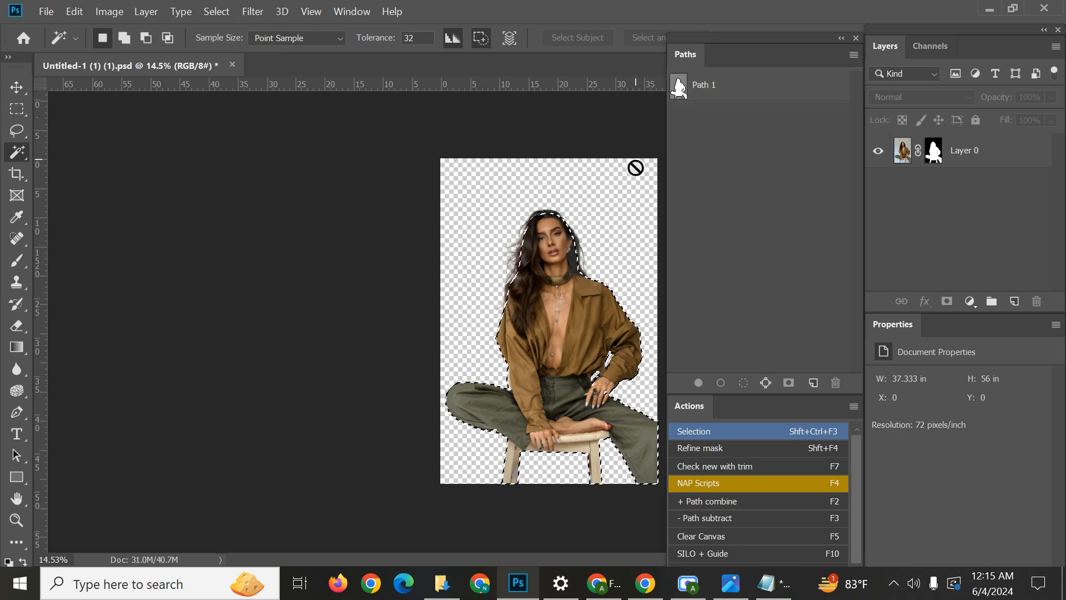
click(705, 89)
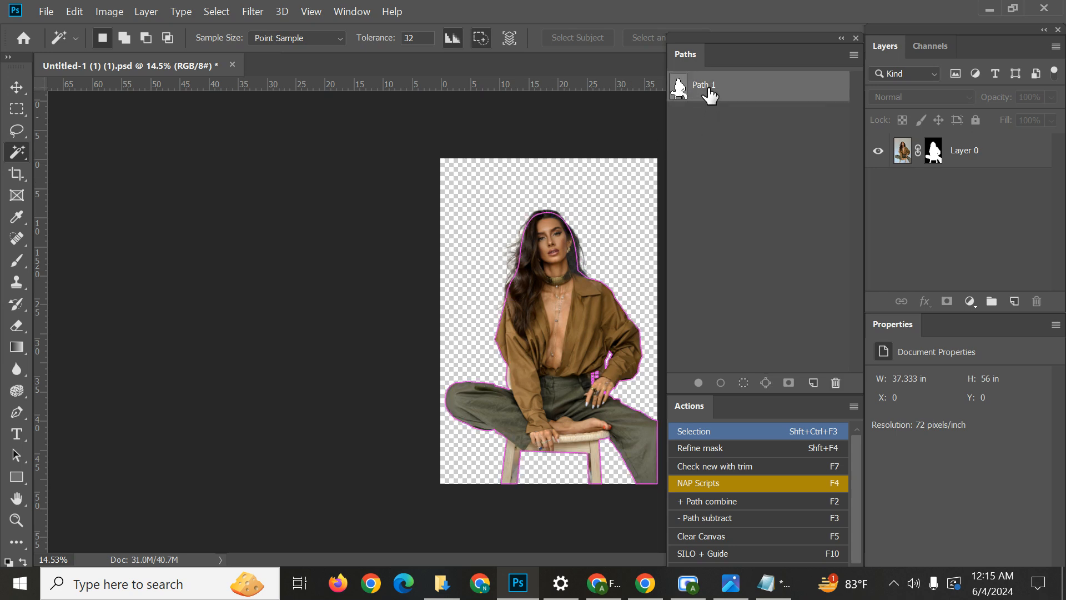
click(970, 303)
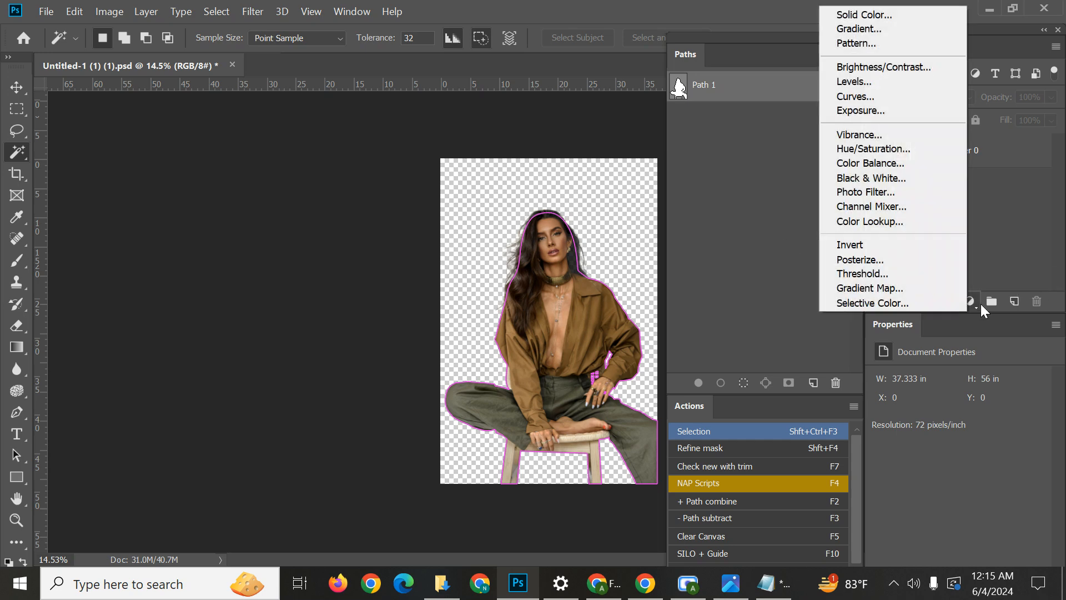
click(860, 17)
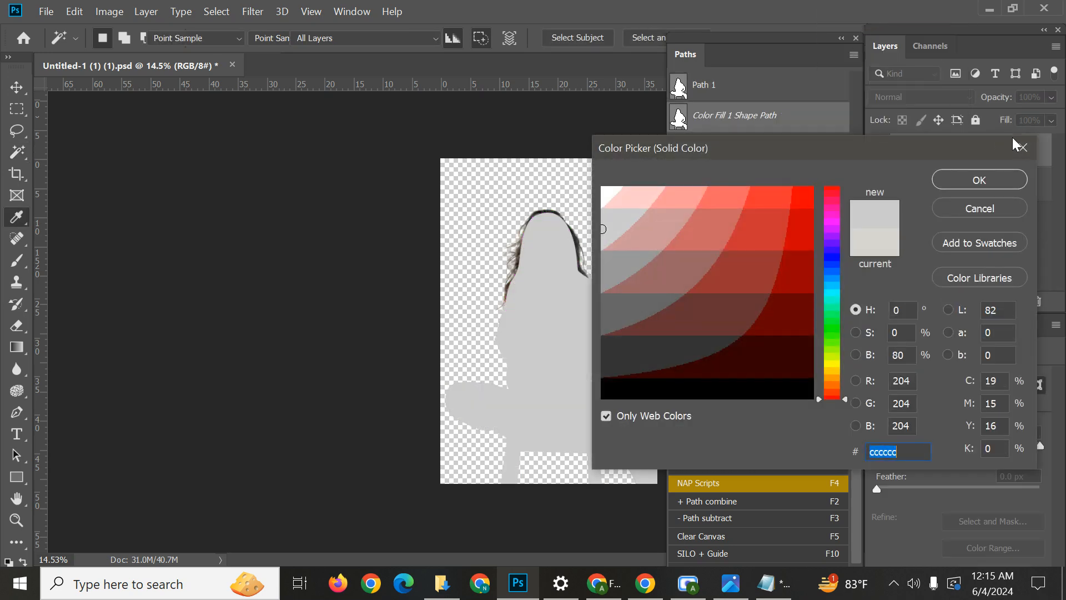
click(1022, 148)
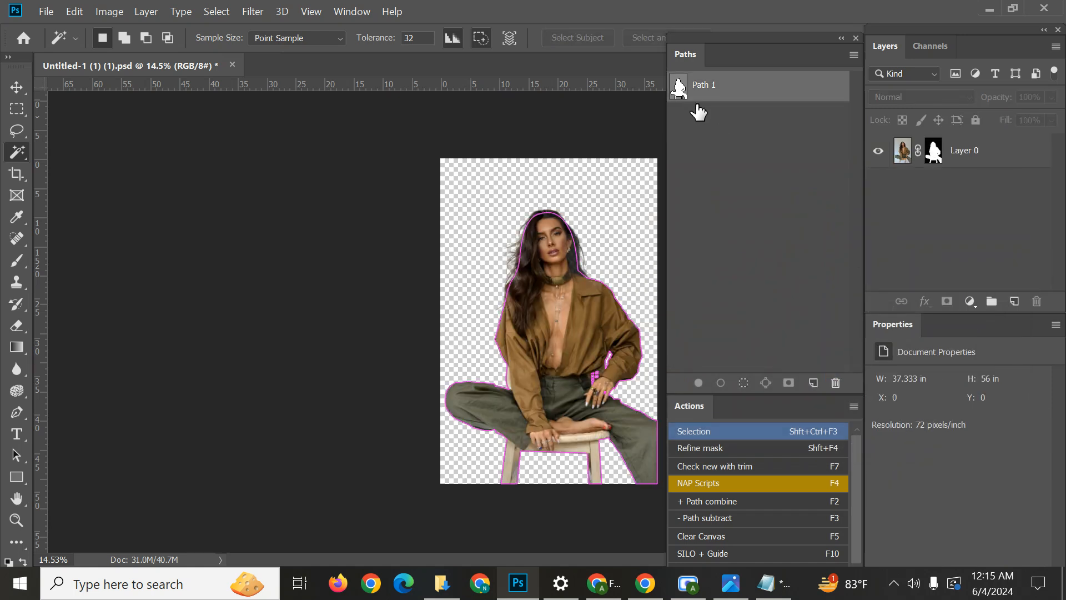
click(745, 163)
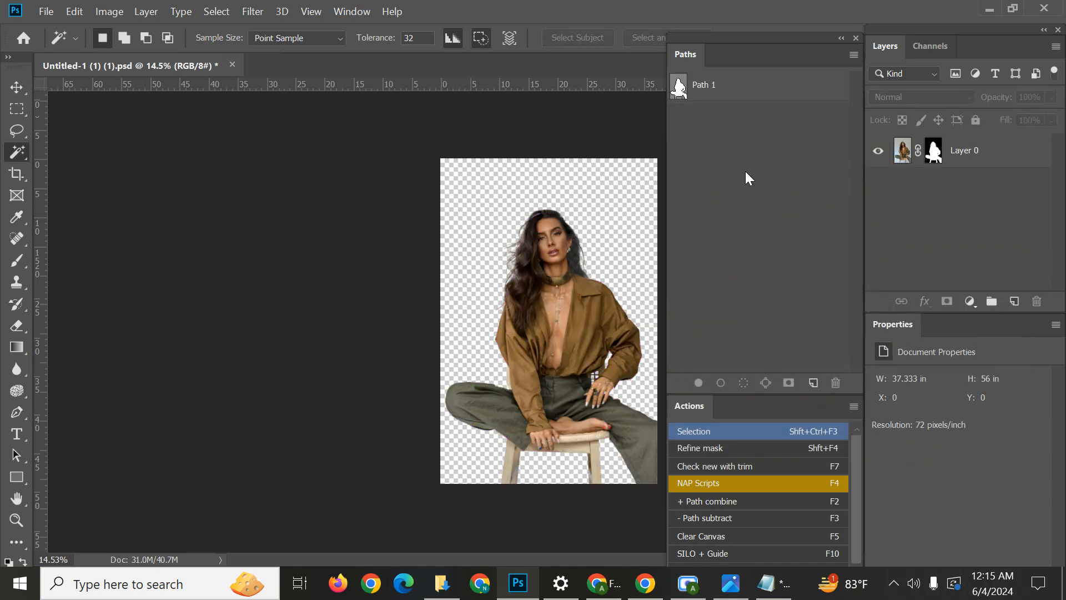
drag(678, 89, 569, 235)
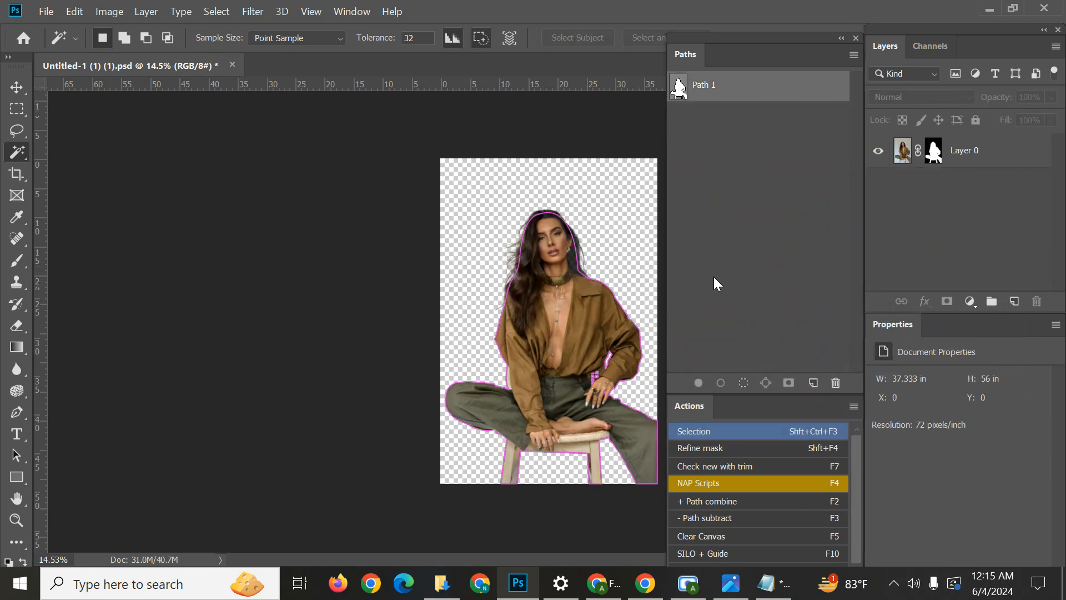
click(705, 251)
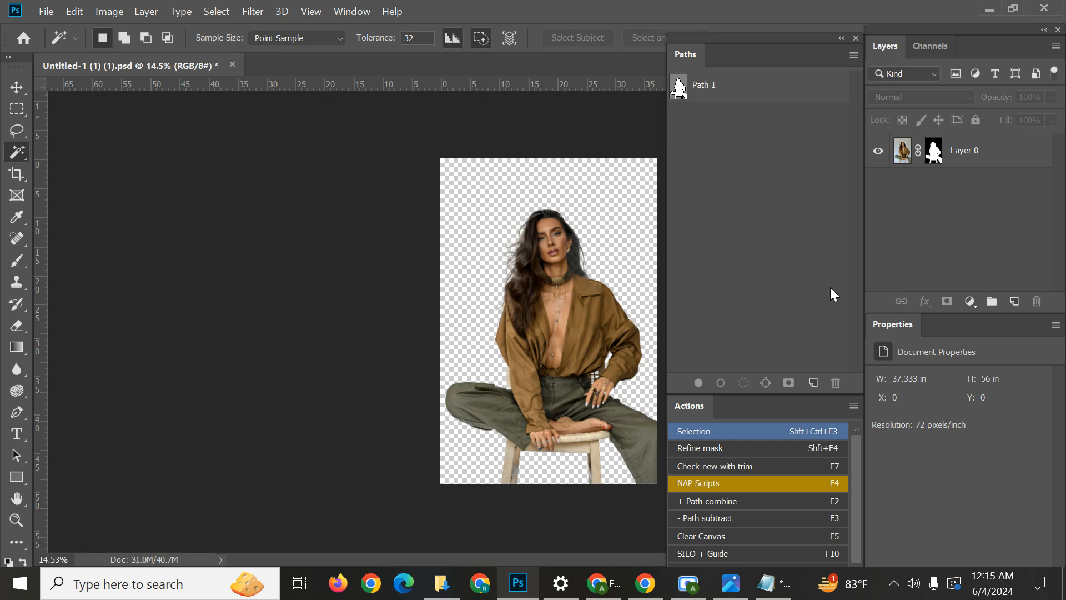
click(730, 93)
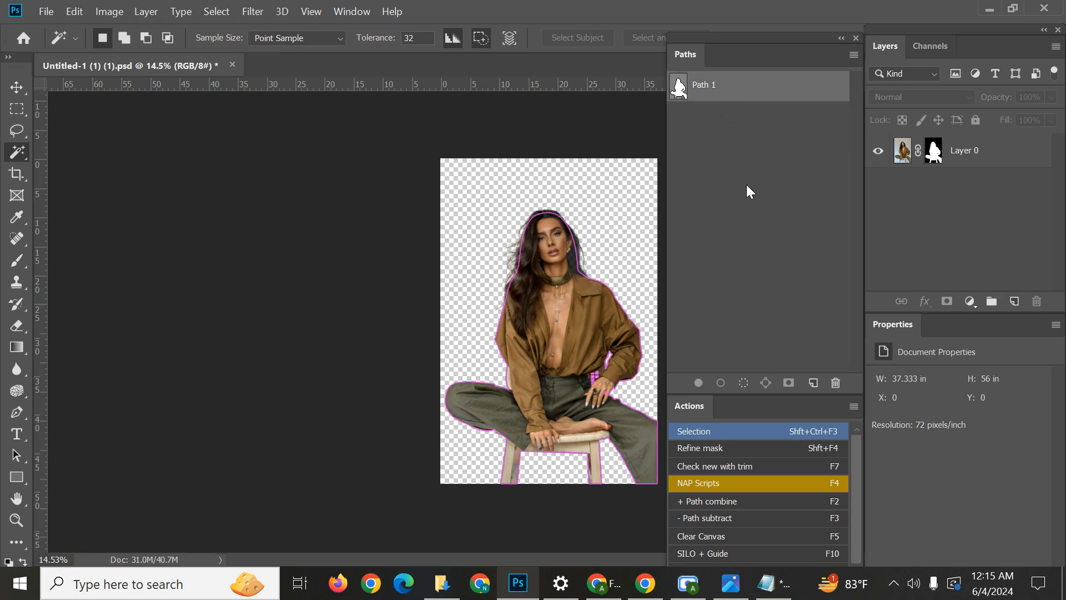
click(770, 282)
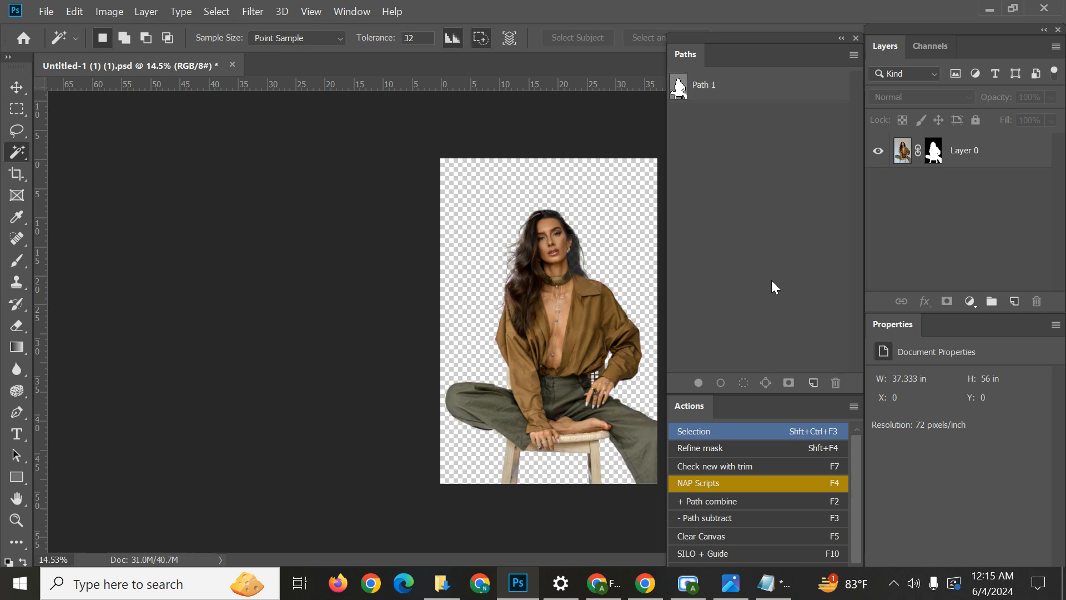
click(970, 301)
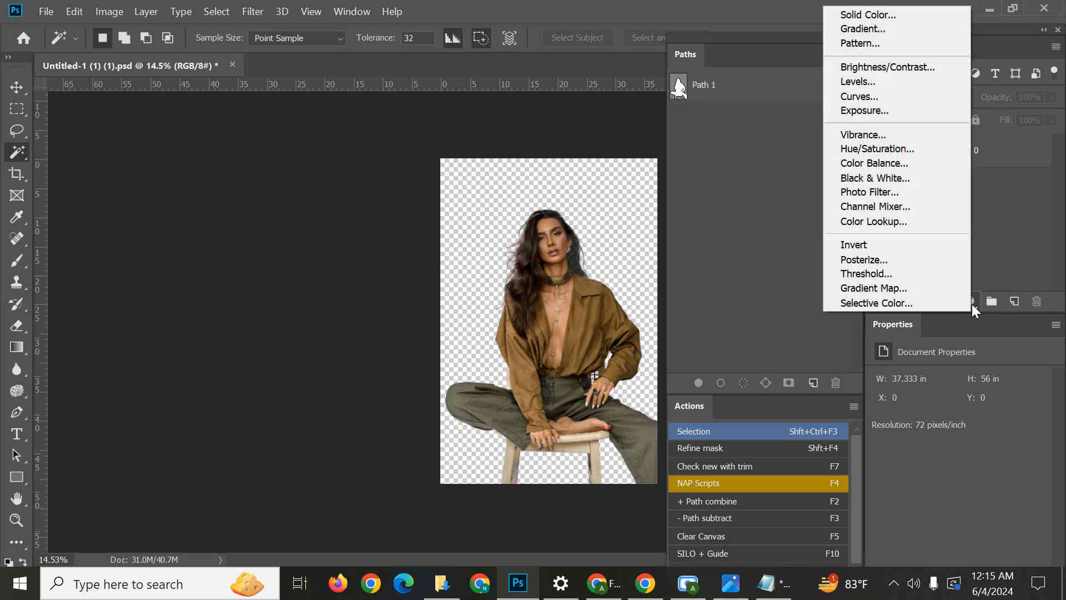
click(991, 275)
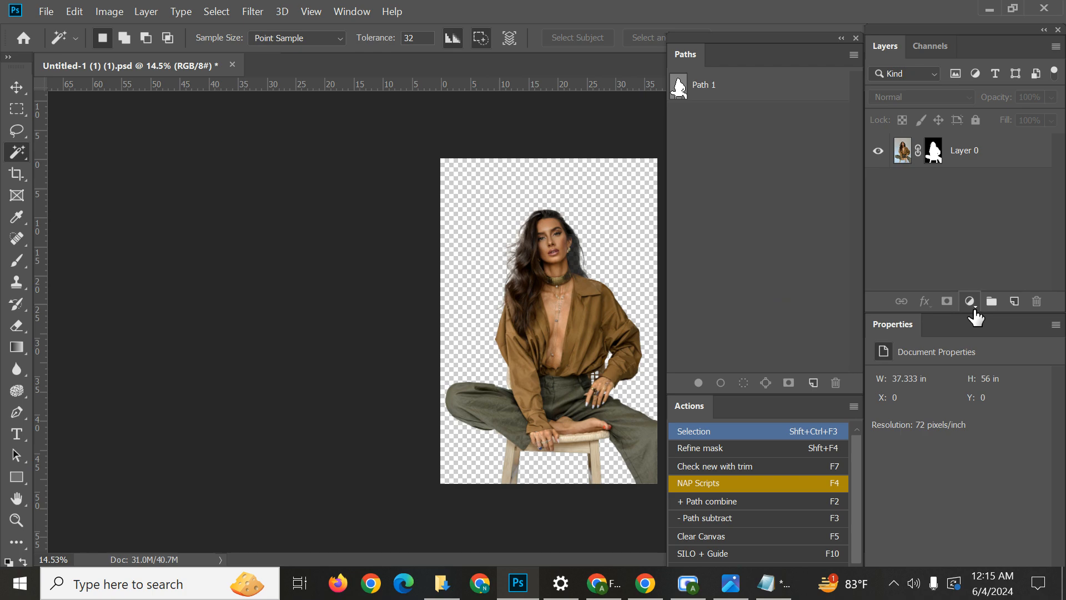
Mark the control for new fill or adjustment layers in a full-screen capture, and discard the capture.
key(Print)
drag(0, 0, 1065, 599)
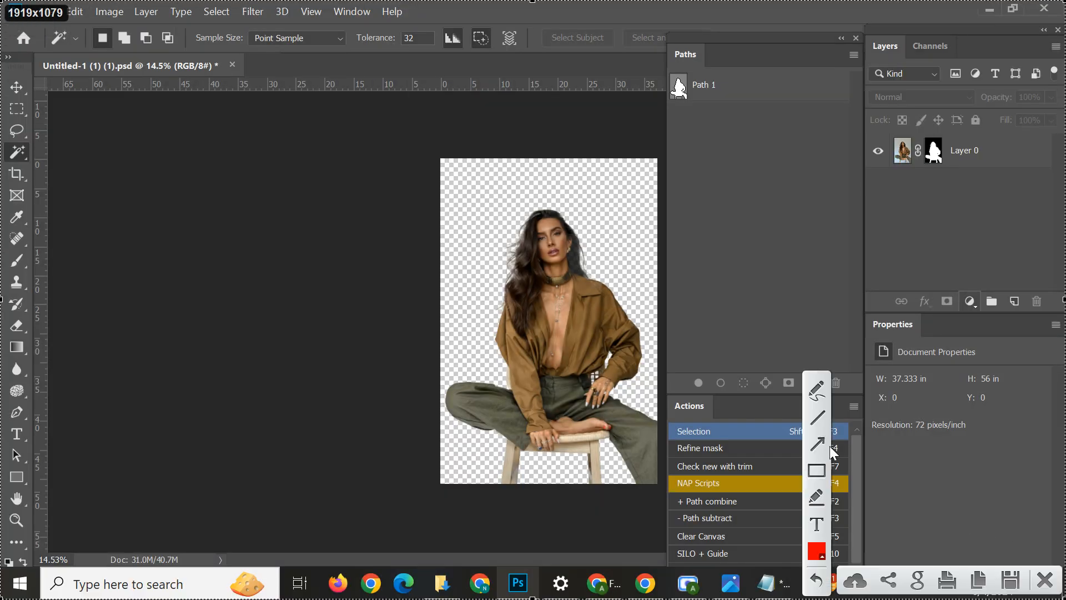
mouse_move(775, 271)
mouse_down()
mouse_move(979, 288)
mouse_move(968, 300)
mouse_up()
click(1045, 579)
Add a Solid Color fill layer in dark grey #333333, with colors limited to web colors.
click(968, 302)
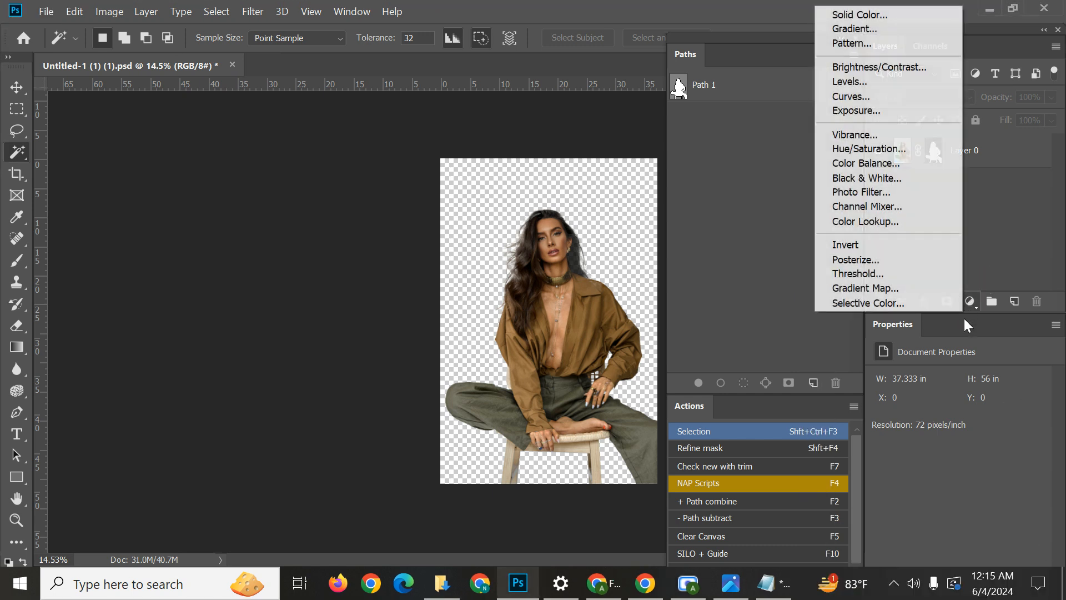
click(878, 15)
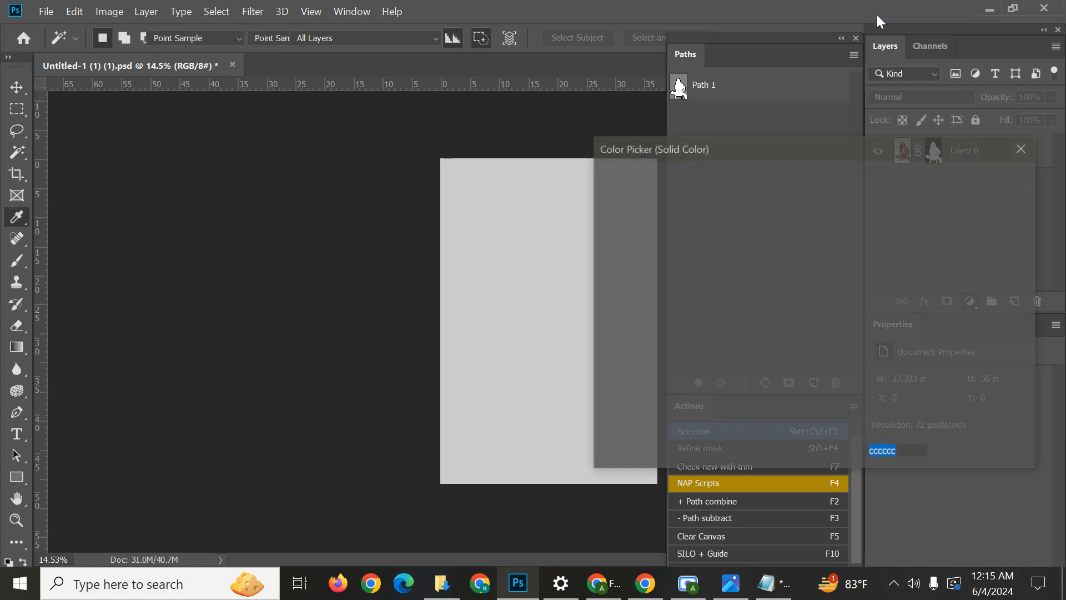
drag(750, 227, 628, 179)
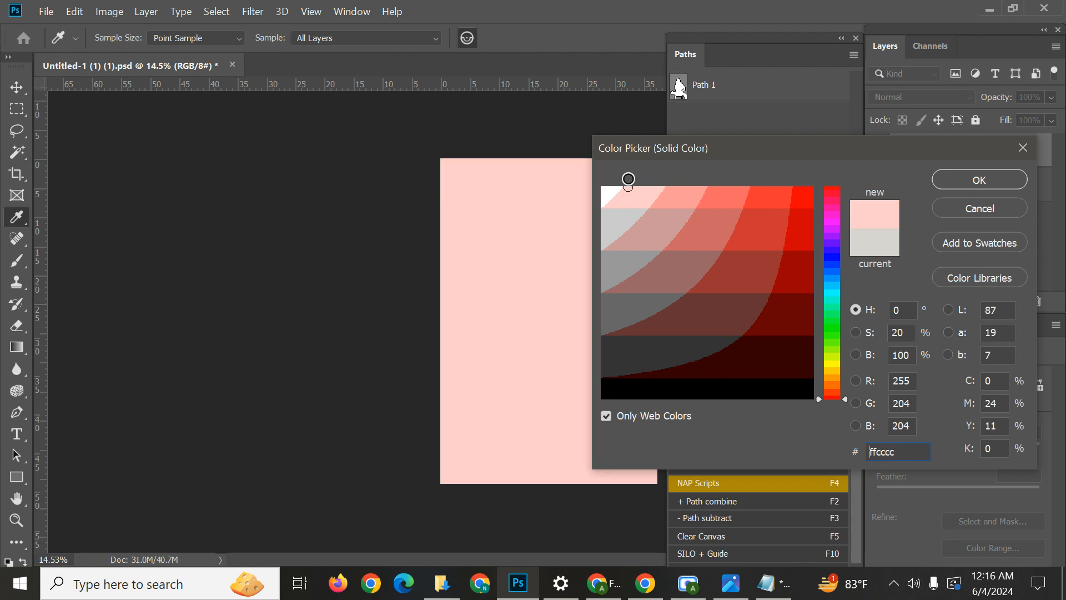
click(626, 420)
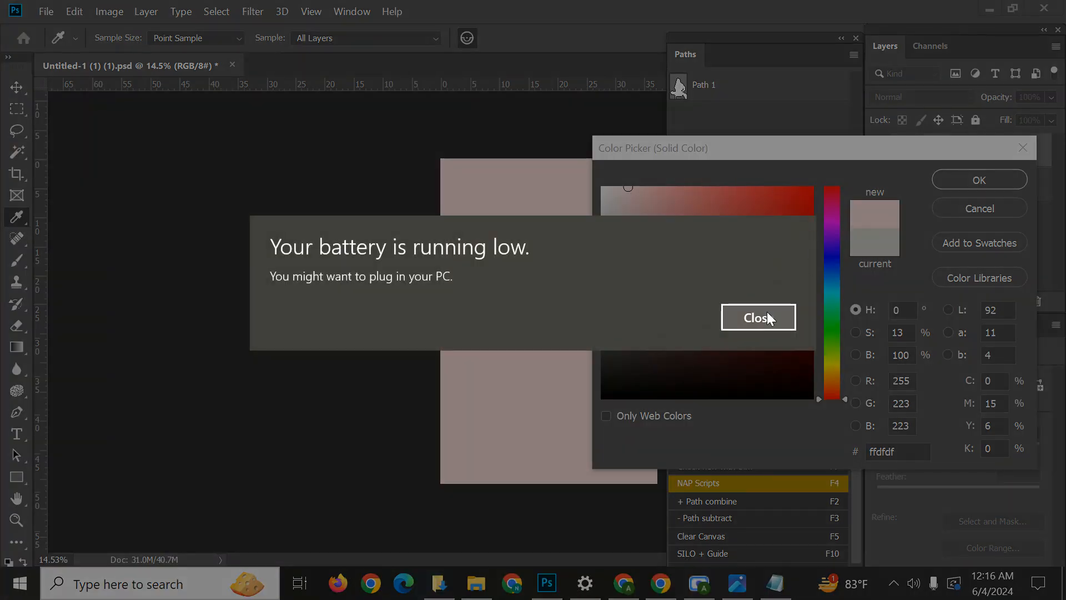
click(768, 315)
click(617, 422)
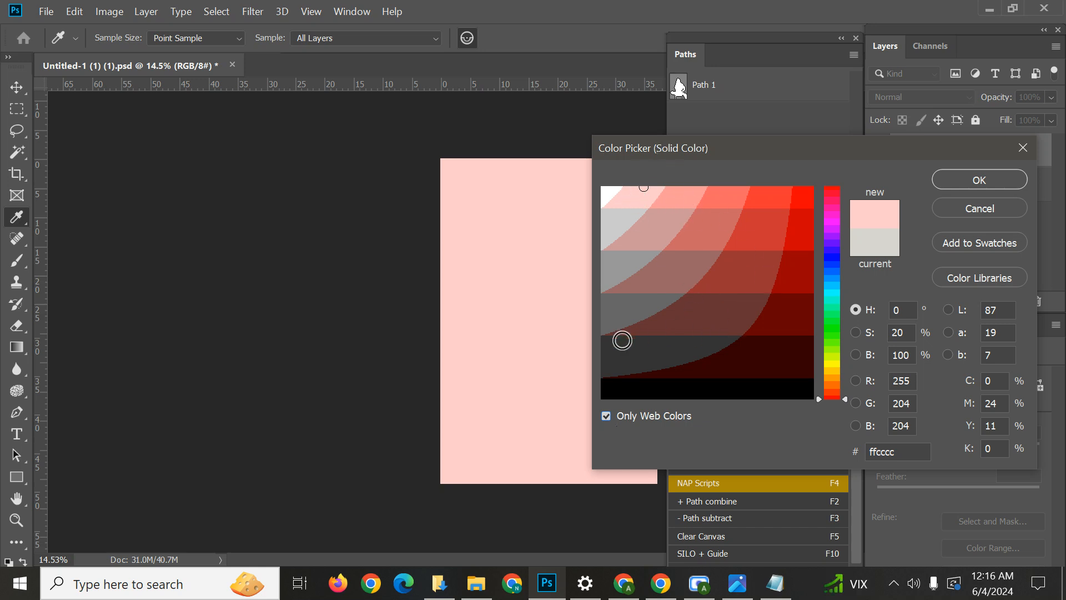
click(623, 354)
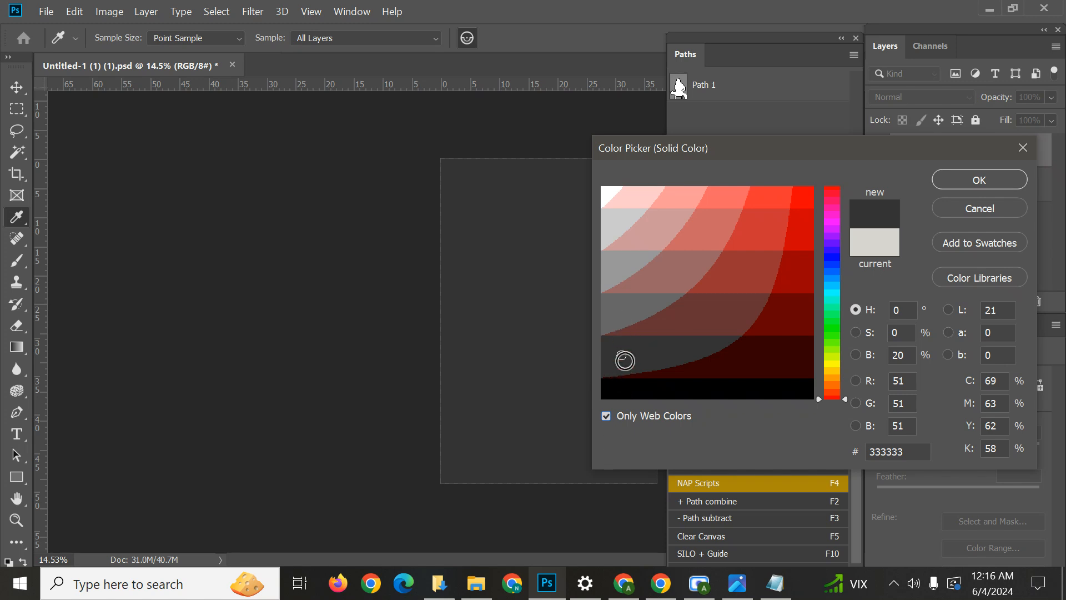
click(980, 180)
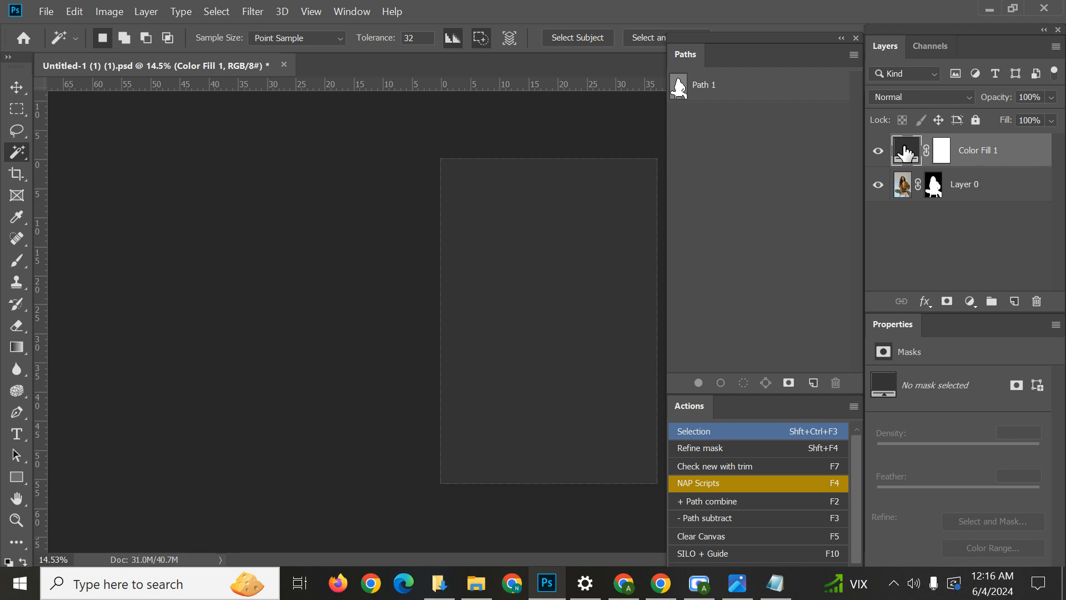
Move the dark grey fill layer below Layer 0, and inspect the hair edges against it up close.
mouse_move(905, 148)
mouse_down()
mouse_move(906, 199)
mouse_move(907, 142)
mouse_up()
drag(1030, 156, 1021, 252)
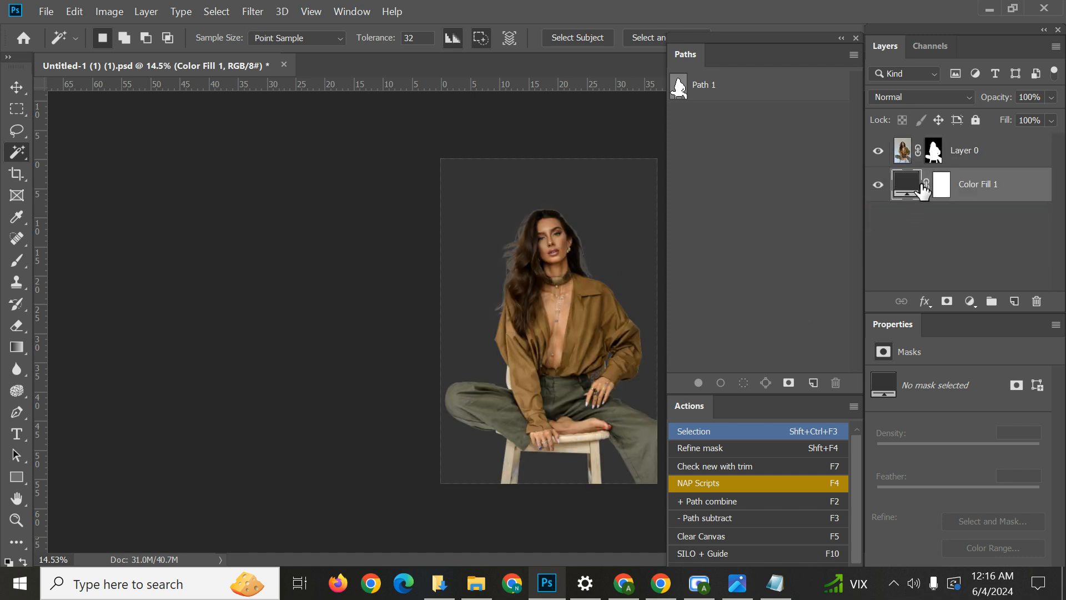
scroll(519, 243, up, 4)
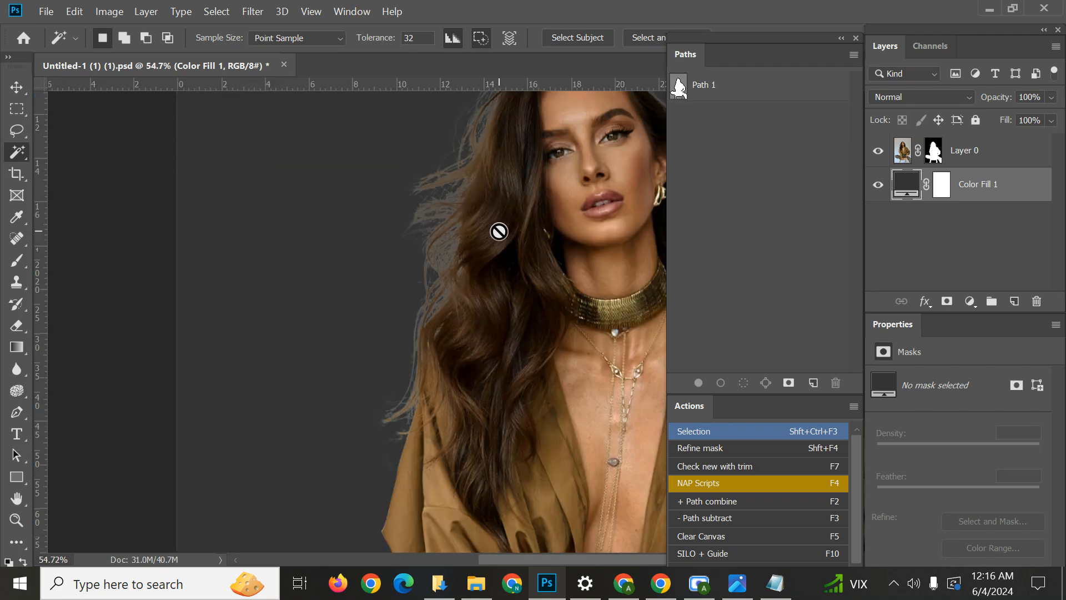
drag(528, 214, 352, 294)
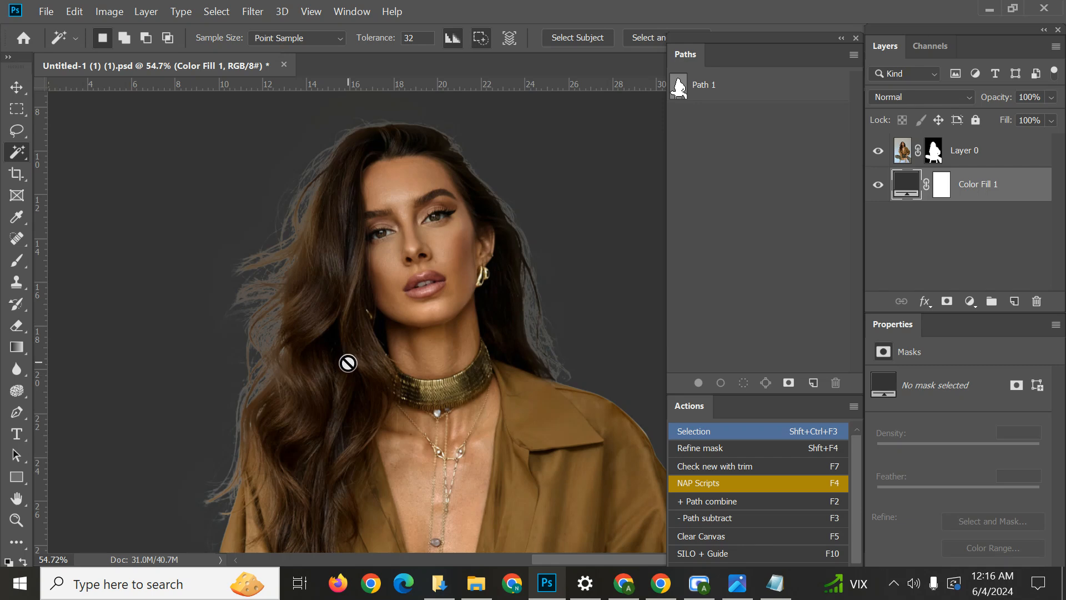
Select Layer 0's layer mask and display the mask itself on the canvas in black and white.
click(934, 151)
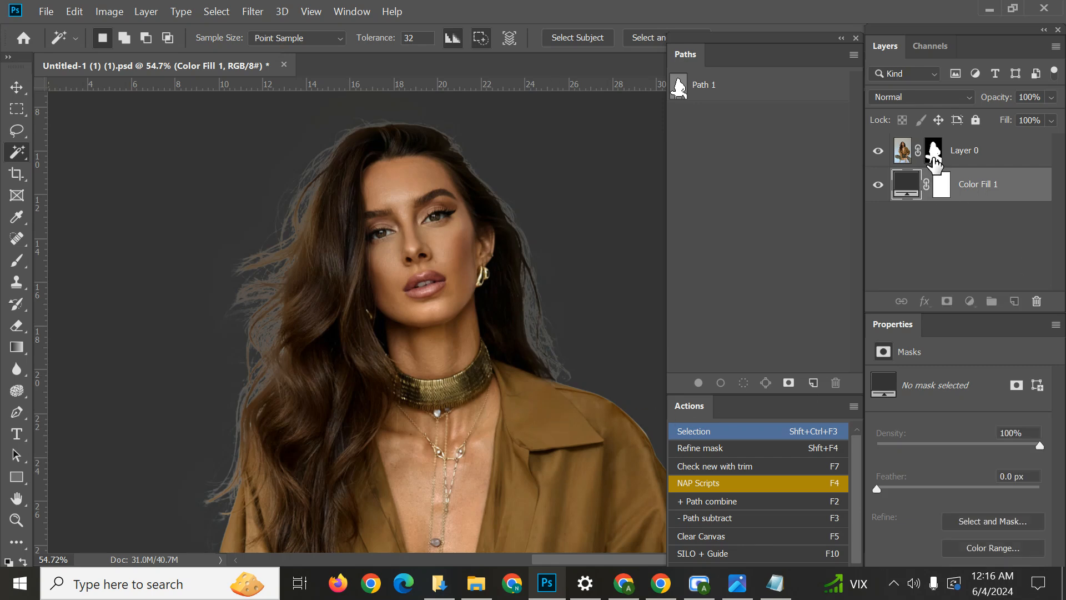
click(902, 158)
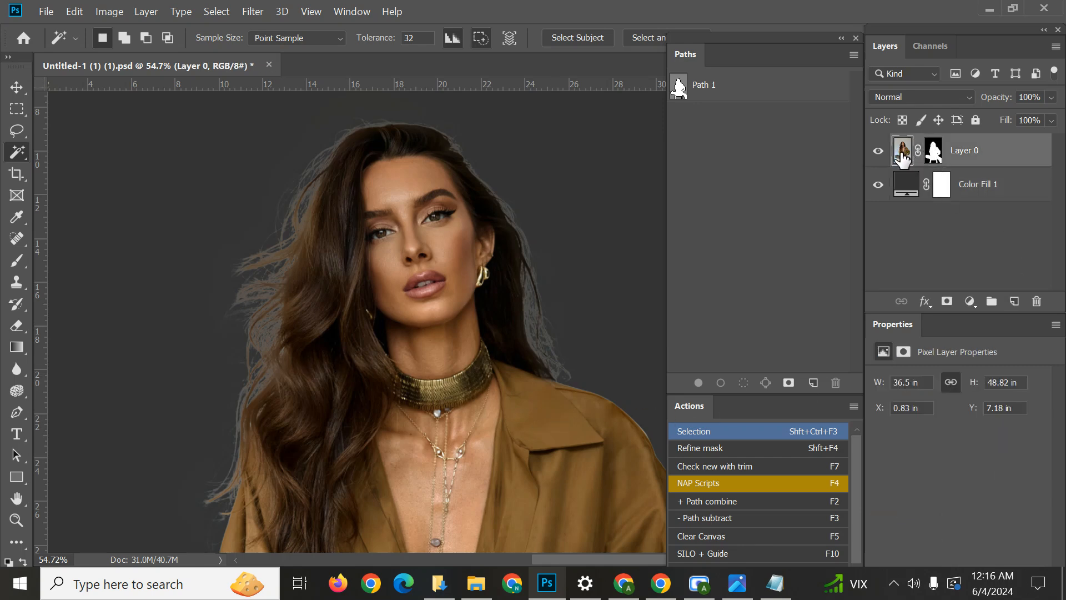
click(934, 154)
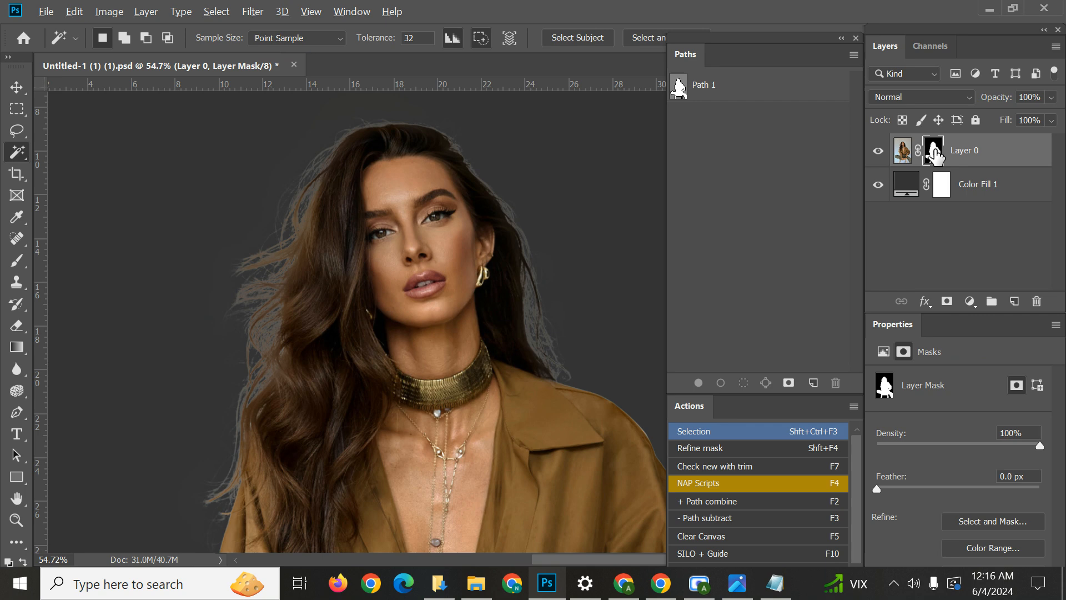
alt+click(934, 155)
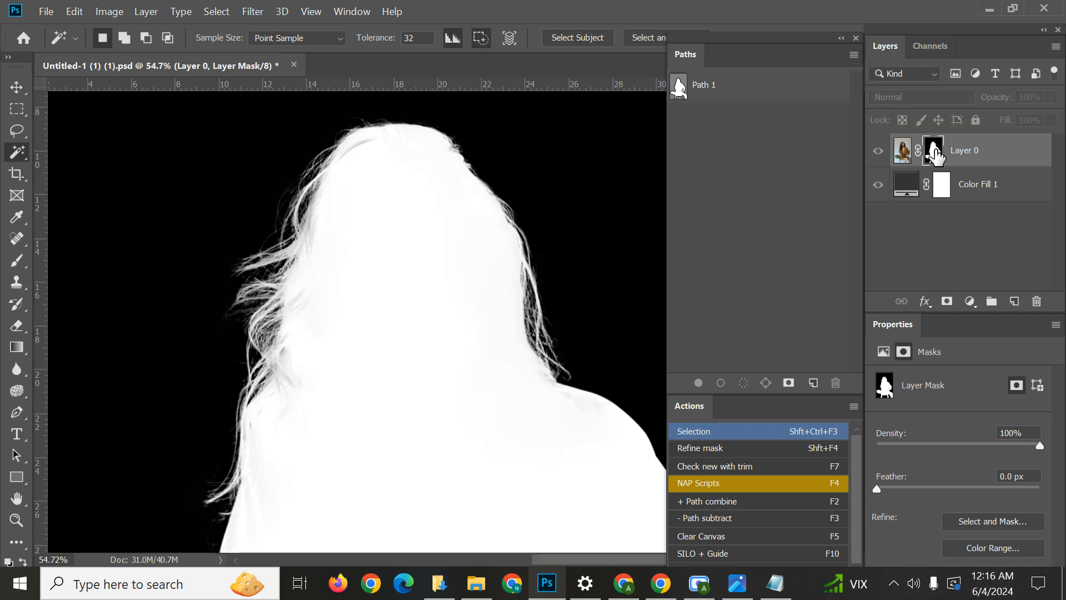
Examine the mask along the crown and both outer hair edges for grey areas and the quality of the loose strands.
scroll(379, 161, up, 7)
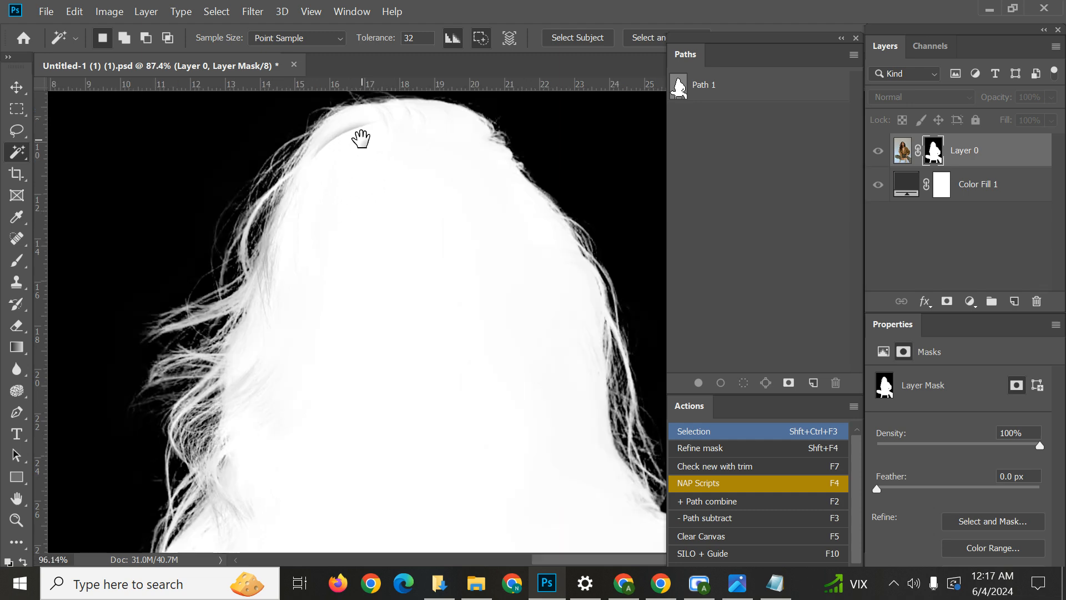
drag(362, 138, 412, 196)
scroll(412, 196, down, 4)
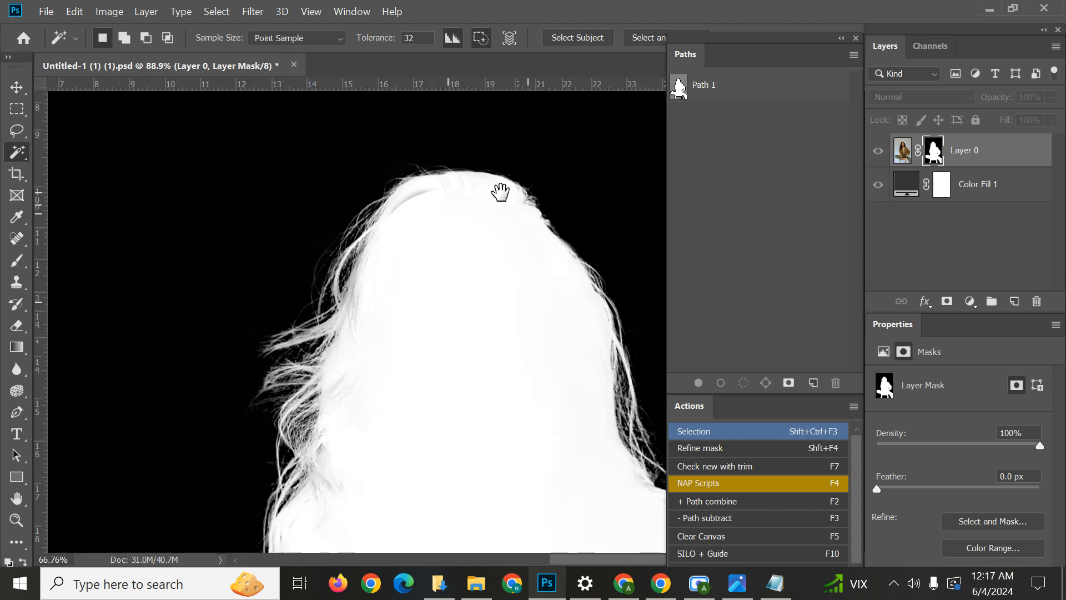
drag(500, 190, 465, 132)
scroll(388, 150, up, 1)
drag(388, 150, 443, 326)
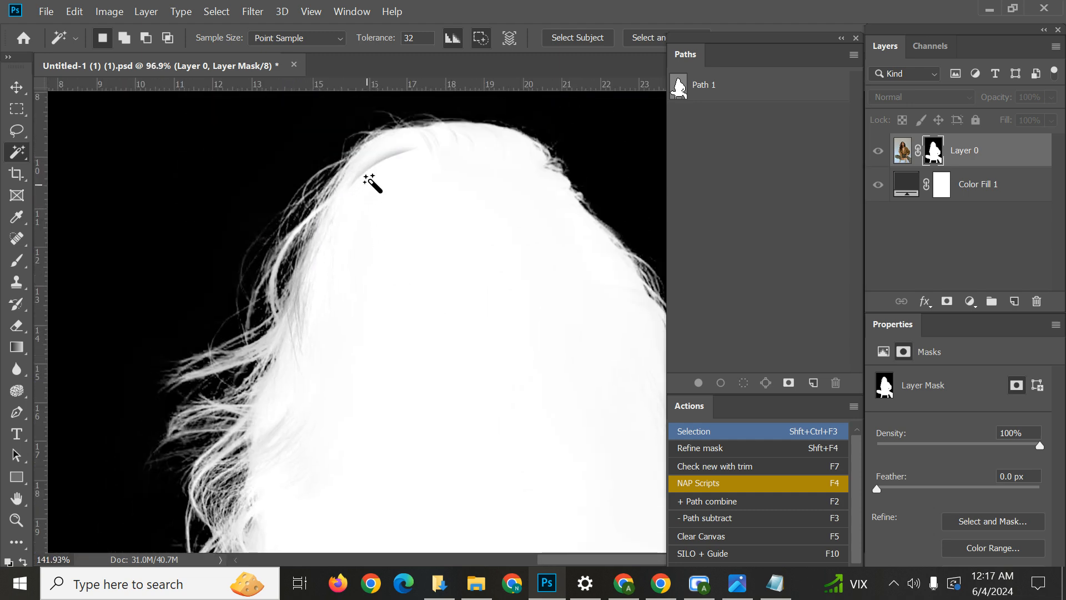
scroll(379, 145, up, 4)
drag(213, 419, 461, 409)
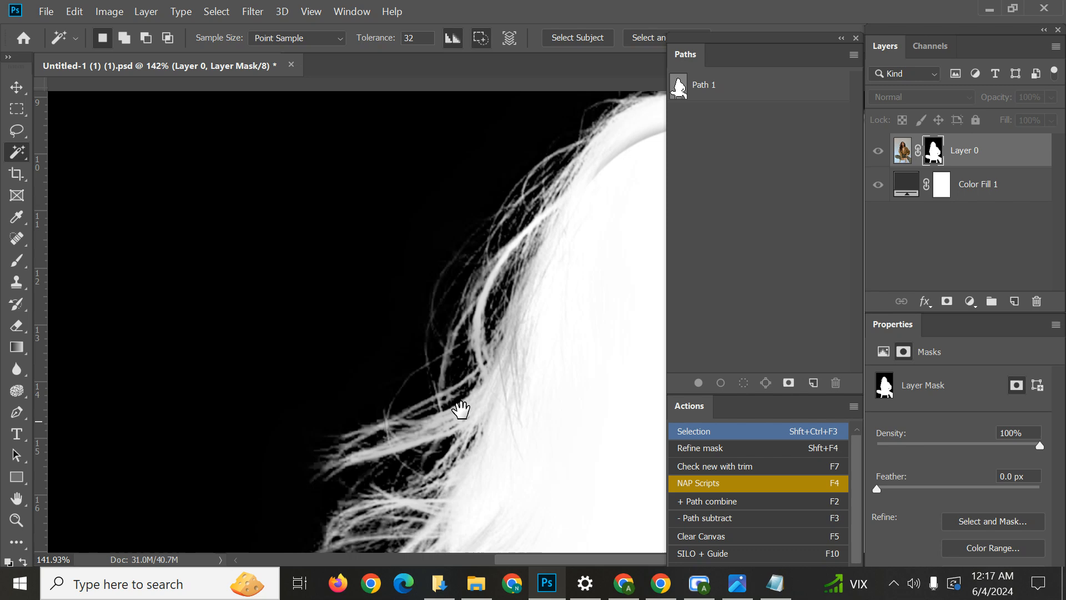
scroll(408, 359, down, 5)
drag(450, 270, 508, 100)
drag(555, 166, 187, 218)
drag(449, 386, 448, 331)
scroll(417, 224, down, 1)
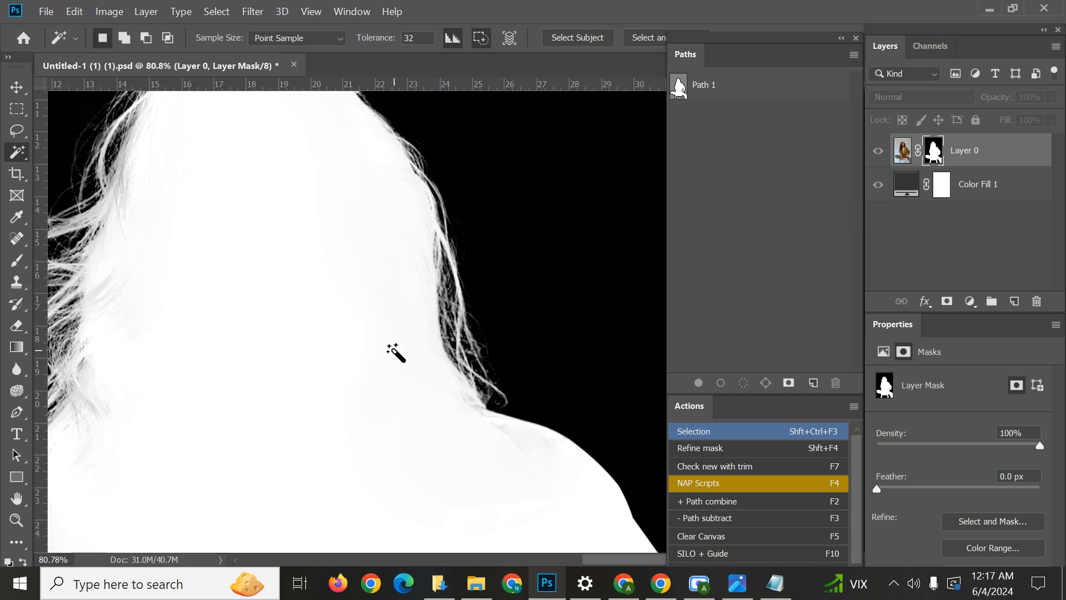
drag(394, 342, 492, 313)
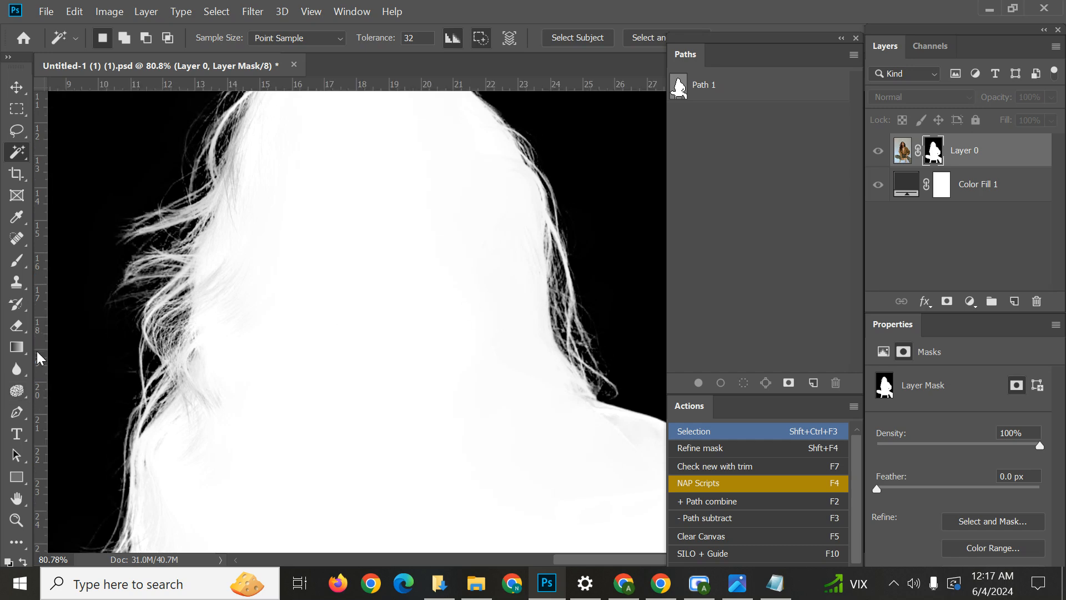
Activate the Dodge tool and set its range to Highlights for brightening the light areas of the mask.
drag(22, 390, 112, 392)
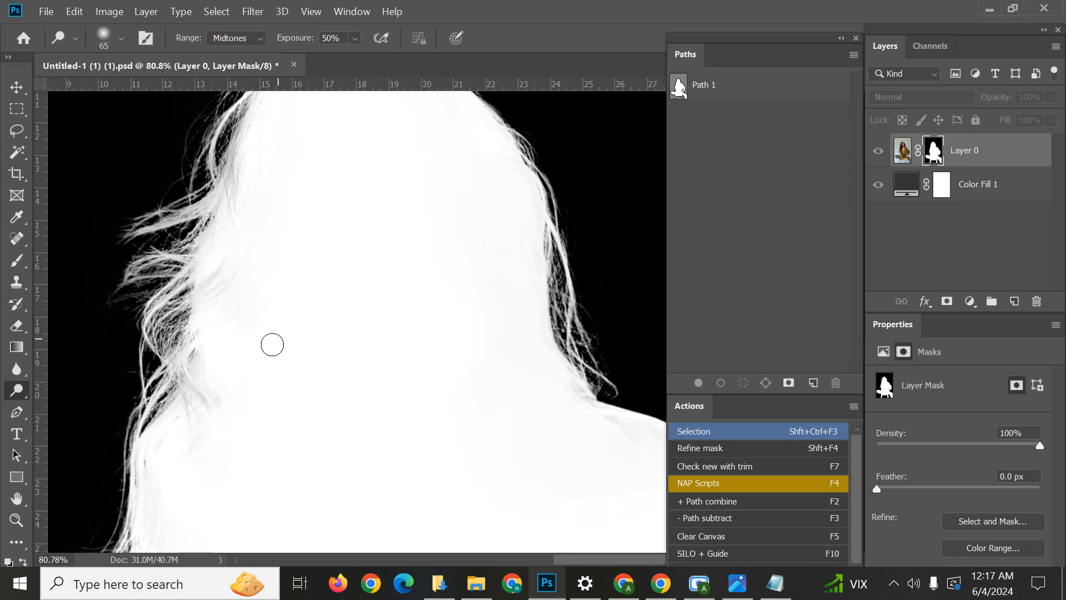
scroll(330, 318, down, 2)
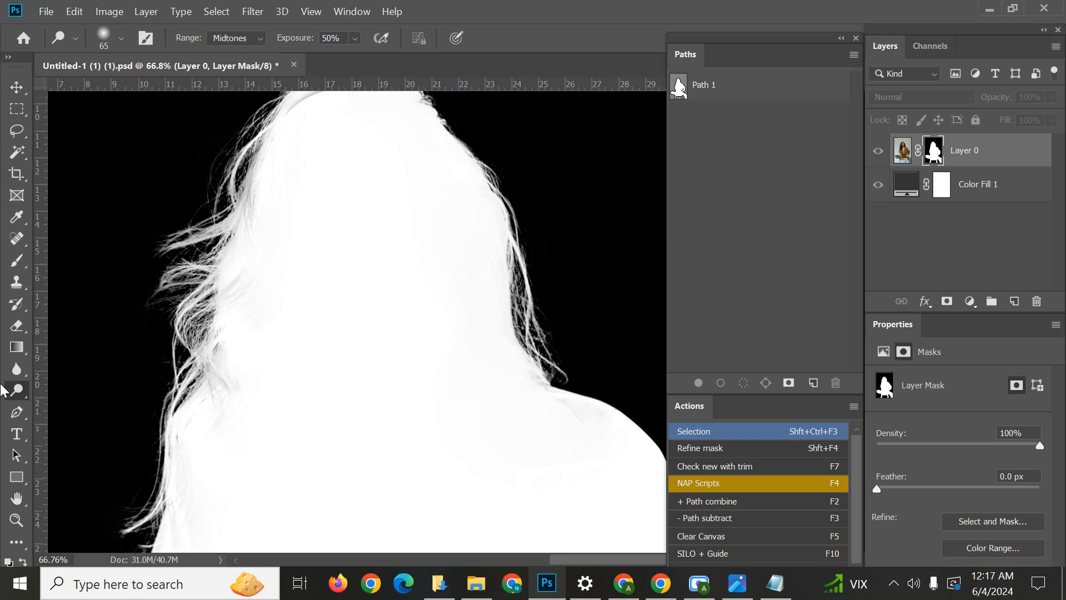
mouse_move(15, 390)
mouse_down()
mouse_move(62, 414)
mouse_move(88, 409)
mouse_up()
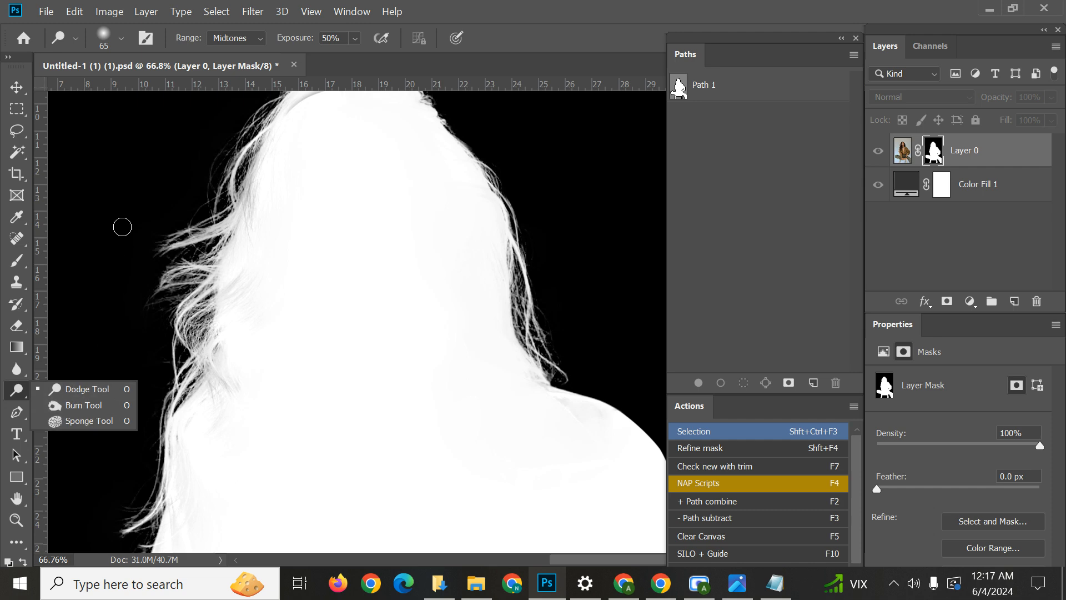
click(15, 392)
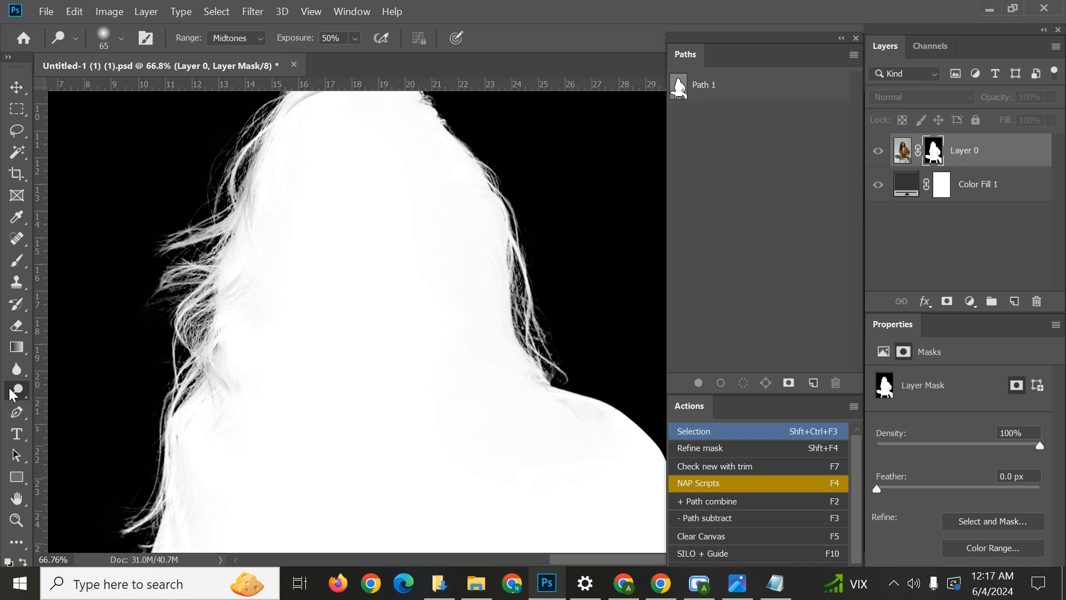
right_click(9, 389)
click(61, 390)
click(251, 39)
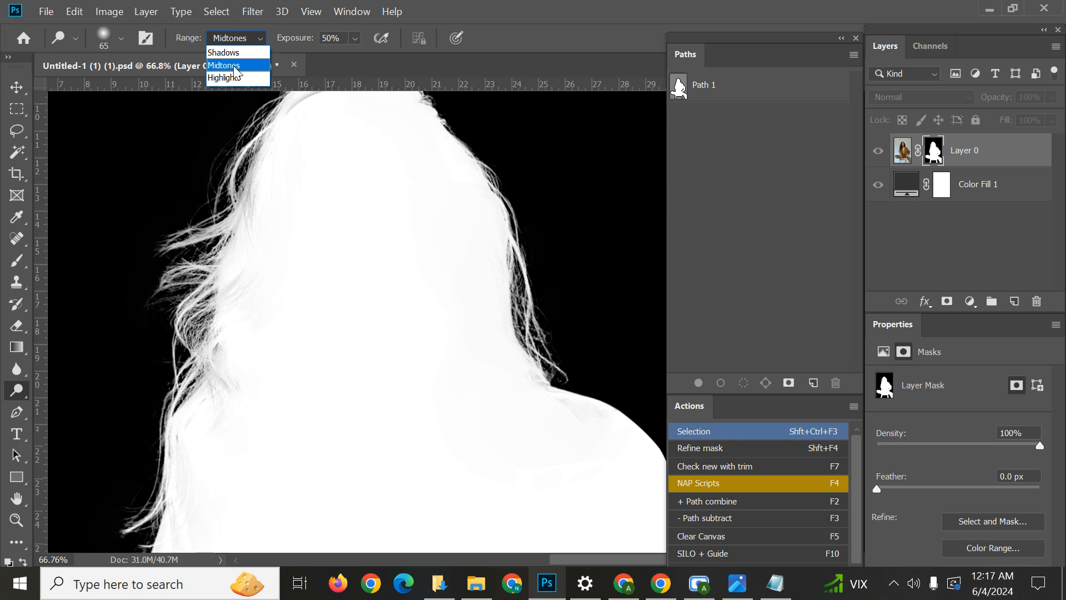
click(4, 390)
right_click(12, 390)
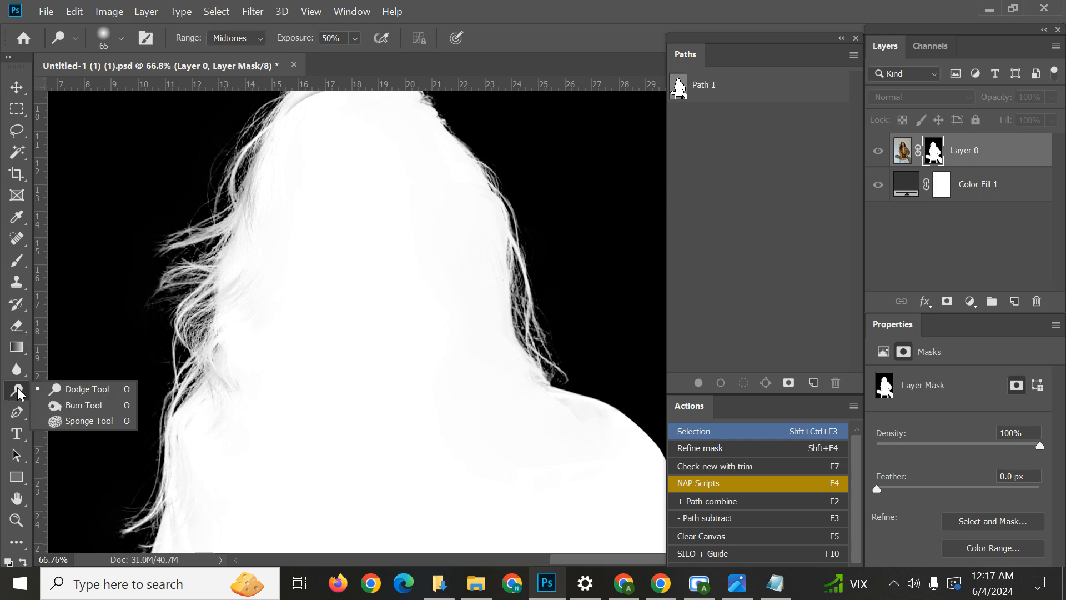
click(21, 386)
click(253, 39)
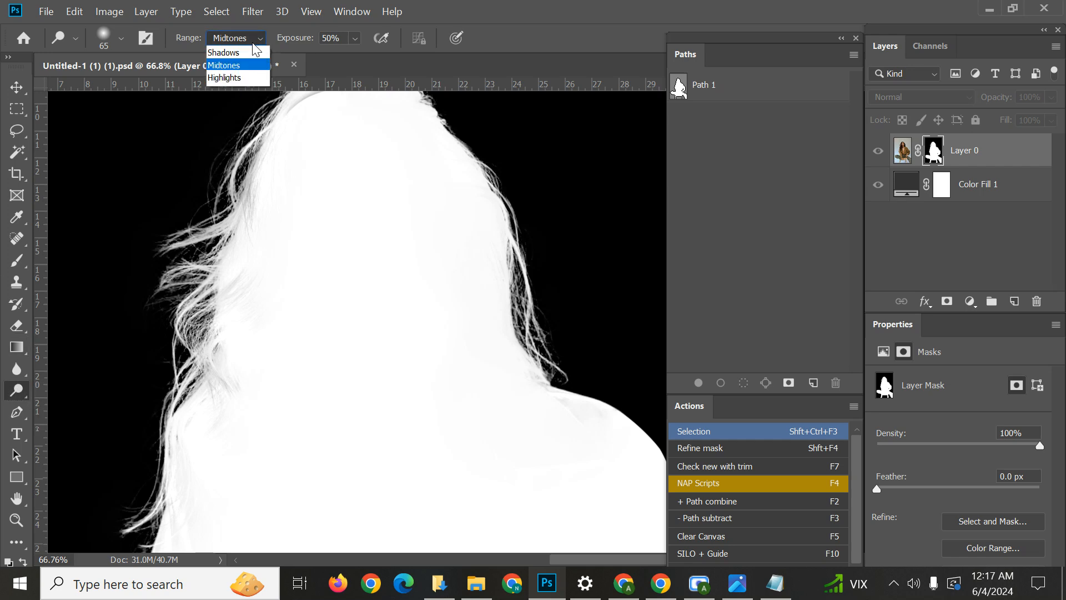
click(242, 78)
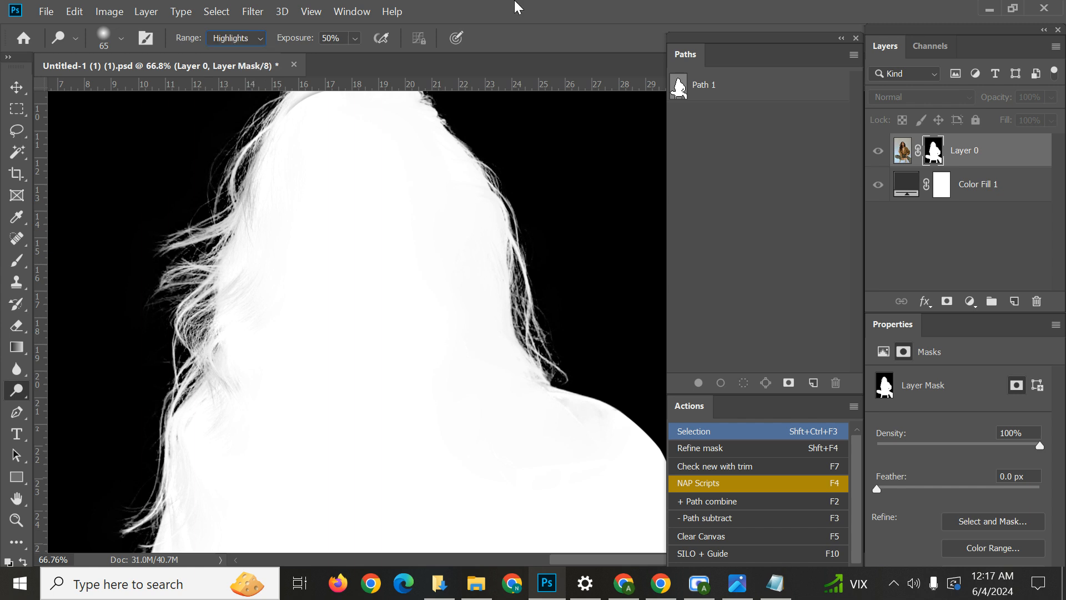
Switch to the Burn tool and set its range to Shadows for darkening the black areas of the mask.
right_click(22, 395)
click(78, 405)
click(251, 40)
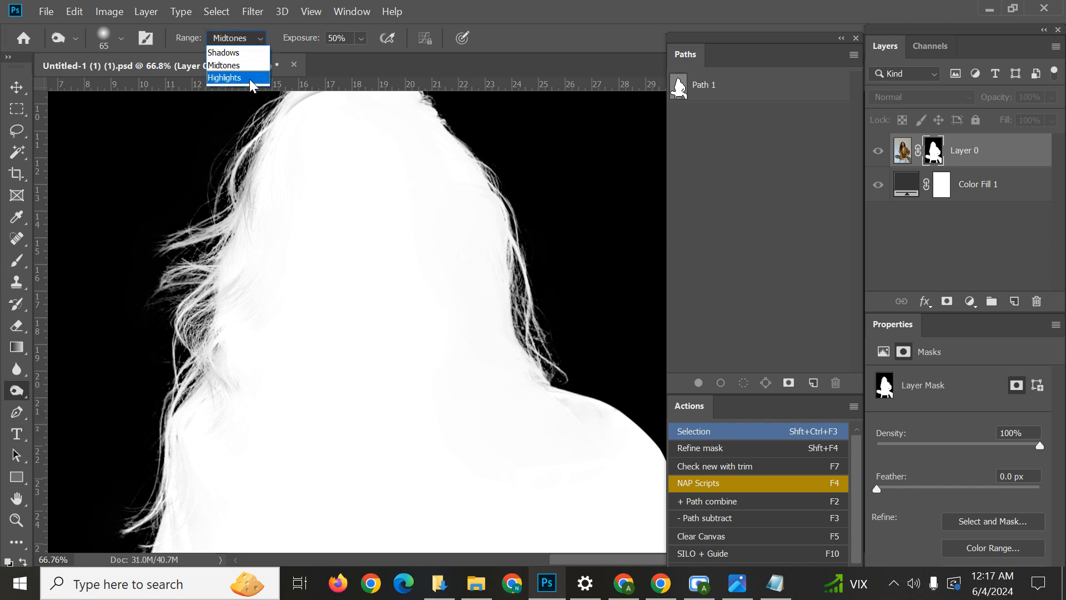
click(249, 54)
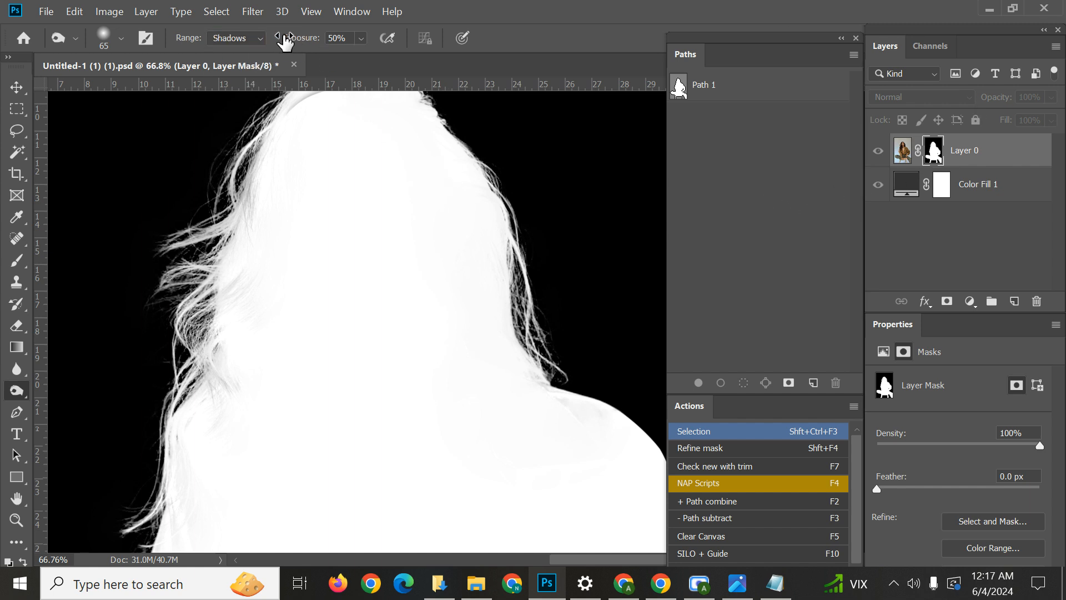
mouse_move(285, 40)
mouse_down()
mouse_move(328, 41)
mouse_move(292, 52)
mouse_move(381, 41)
mouse_move(204, 61)
mouse_move(175, 75)
mouse_move(455, 32)
mouse_up()
Return to the Dodge tool with the Highlights range and enlarge its brush to 283 px.
mouse_move(432, 313)
mouse_down()
mouse_move(499, 311)
mouse_move(470, 94)
mouse_move(479, 364)
mouse_move(457, 409)
mouse_move(448, 274)
mouse_move(312, 317)
mouse_move(242, 353)
mouse_move(412, 336)
mouse_move(333, 357)
mouse_up()
right_click(16, 395)
click(85, 392)
mouse_move(289, 280)
mouse_down()
mouse_move(343, 304)
mouse_move(388, 355)
mouse_move(376, 328)
mouse_move(341, 347)
mouse_move(404, 340)
mouse_move(394, 340)
mouse_up()
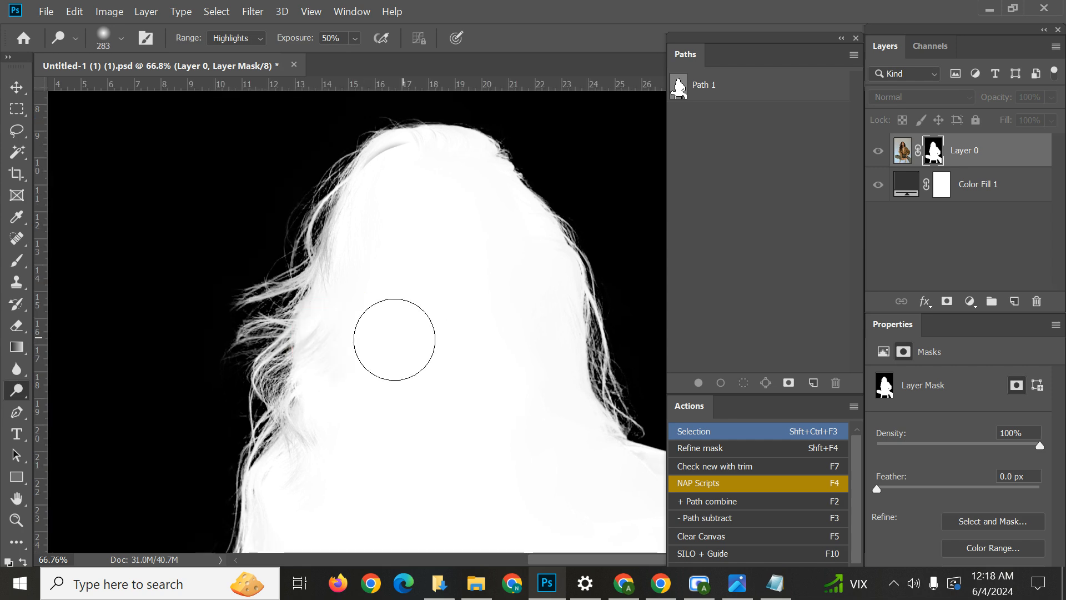
Try dodging the loose hair along the left side of the figure in the mask, and undo the stroke.
scroll(346, 347, up, 3)
mouse_move(350, 200)
mouse_down()
mouse_move(259, 265)
mouse_move(167, 311)
mouse_up()
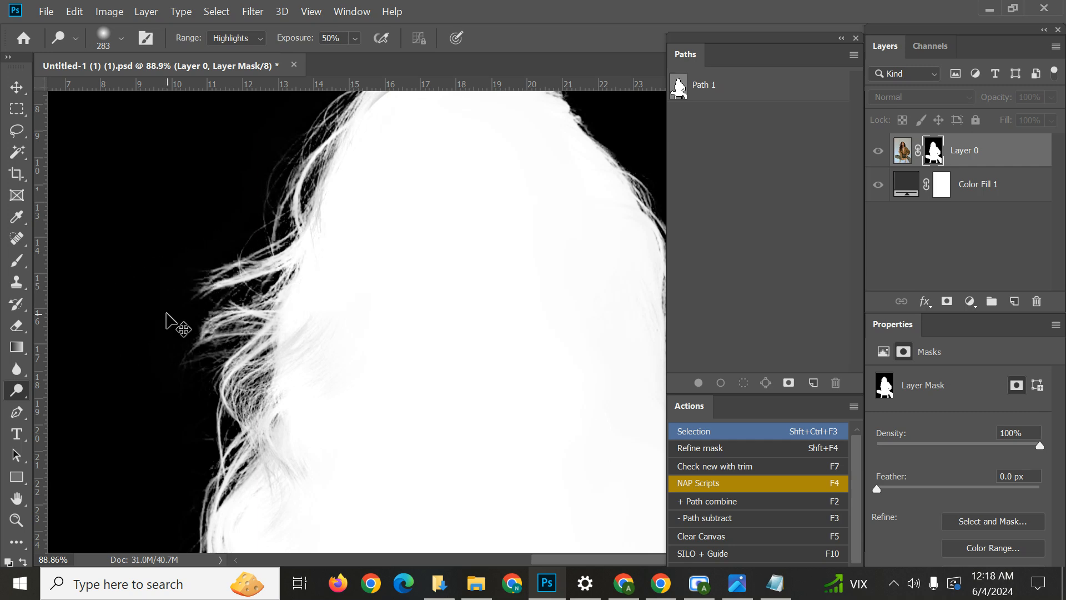
key(ctrl+z)
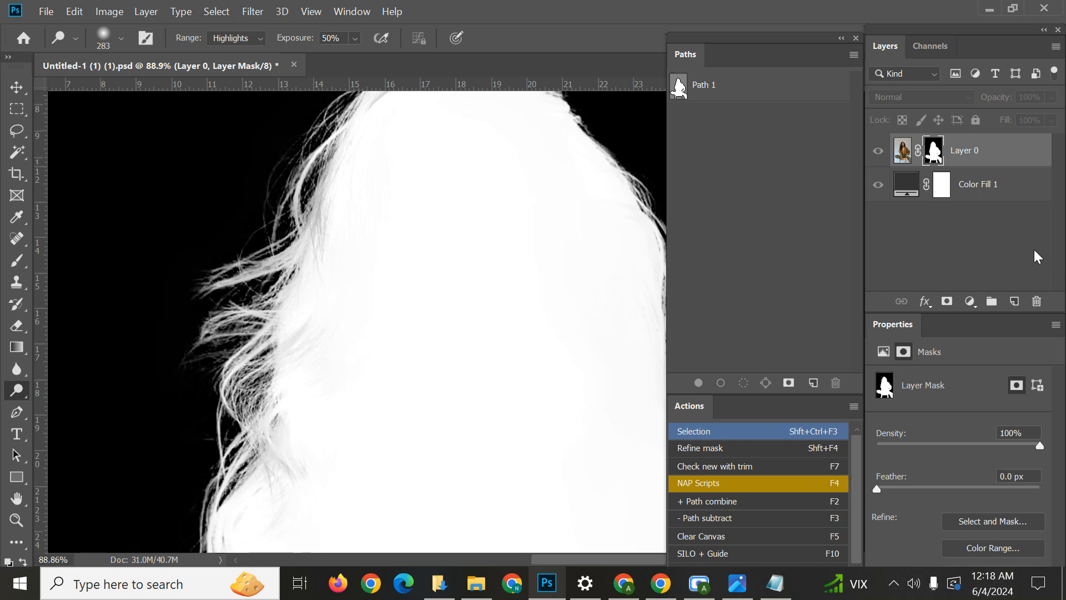
Load Layer 0's layer mask as a selection while keeping the black-and-white mask view.
scroll(343, 394, down, 3)
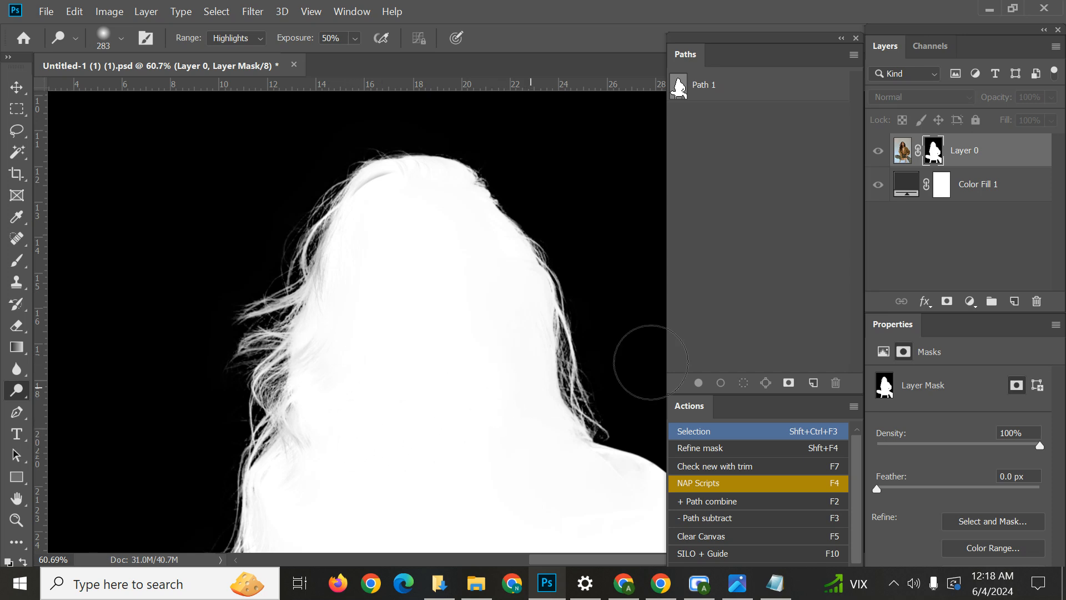
ctrl+click(935, 153)
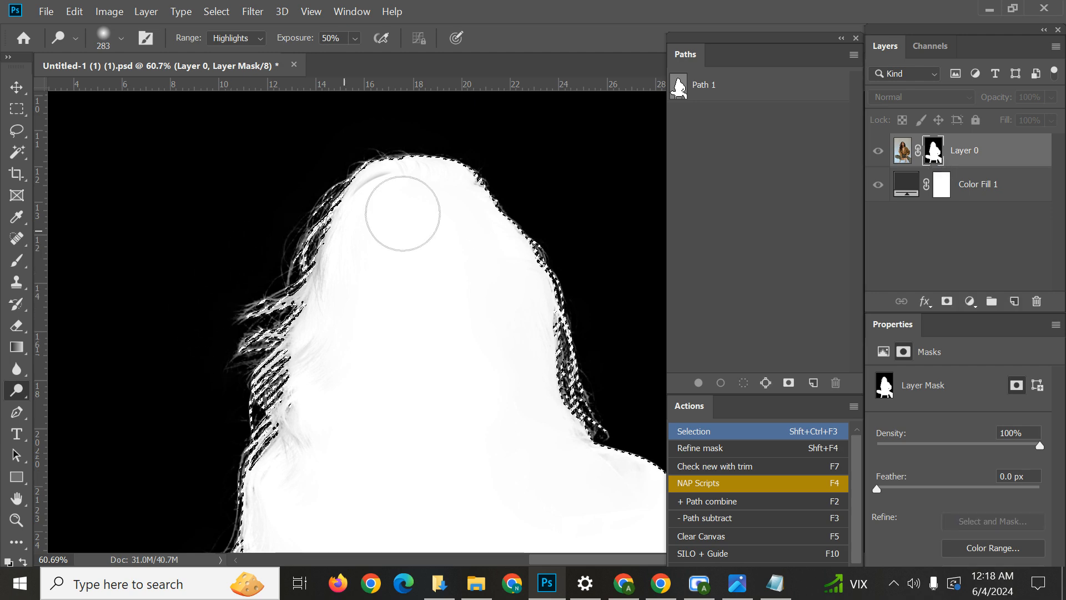
drag(483, 305, 328, 107)
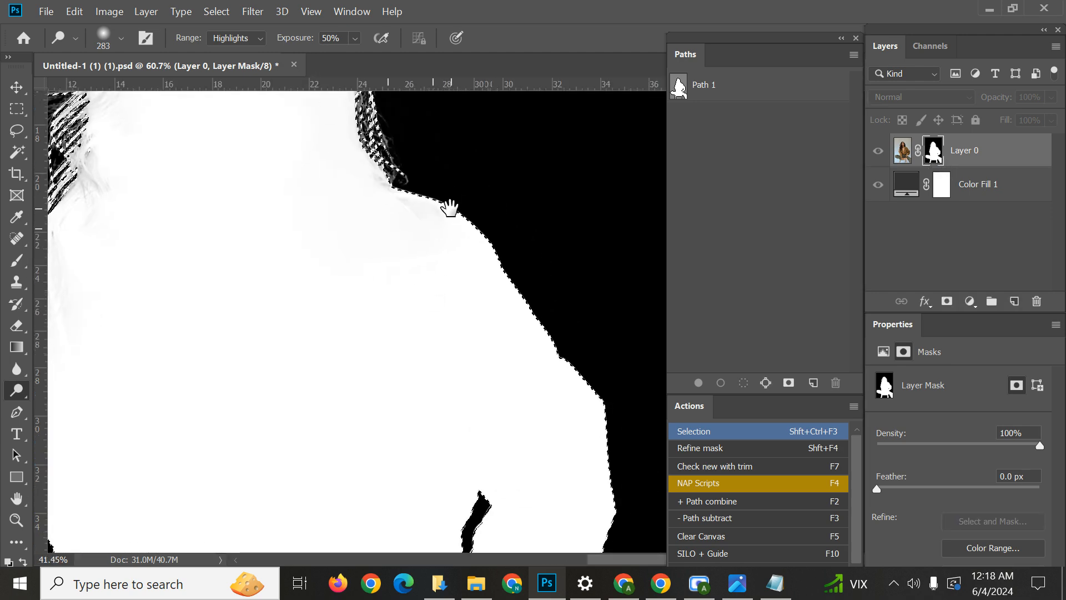
drag(365, 234, 496, 412)
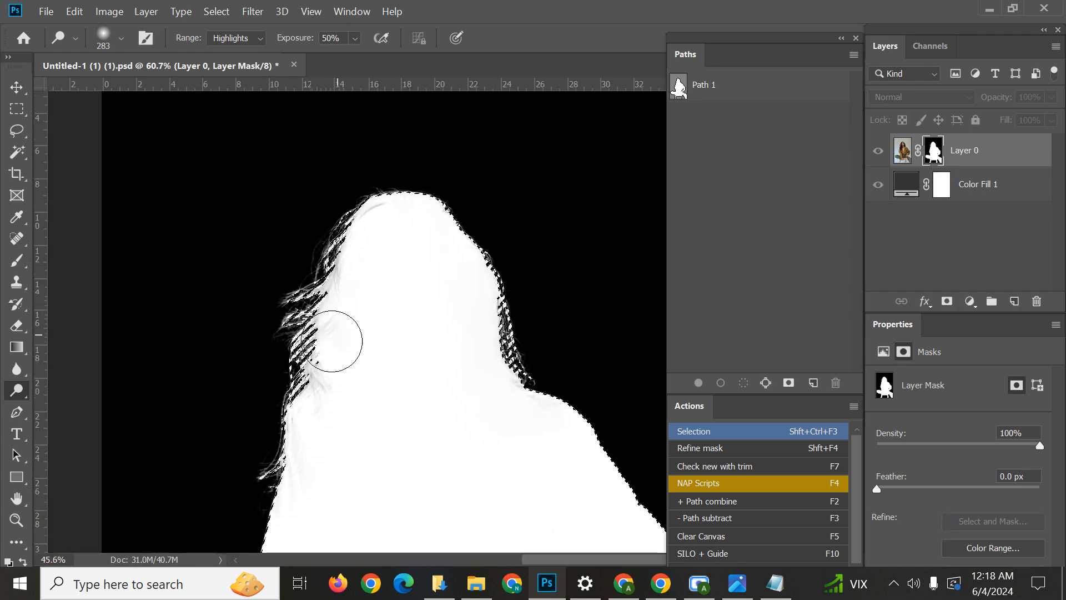
Set the Dodge tool's exposure to 89% and its brush size to 244 px at the left hair edge.
scroll(332, 306, up, 4)
scroll(358, 238, up, 5)
drag(354, 221, 373, 281)
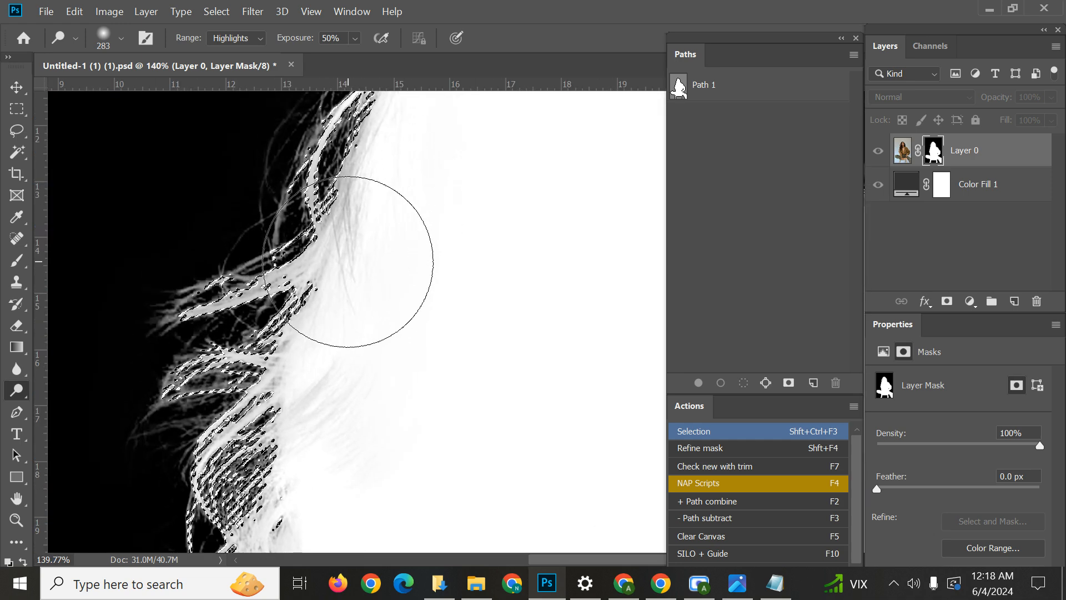
mouse_move(380, 266)
mouse_down()
mouse_move(405, 267)
mouse_move(422, 409)
mouse_up()
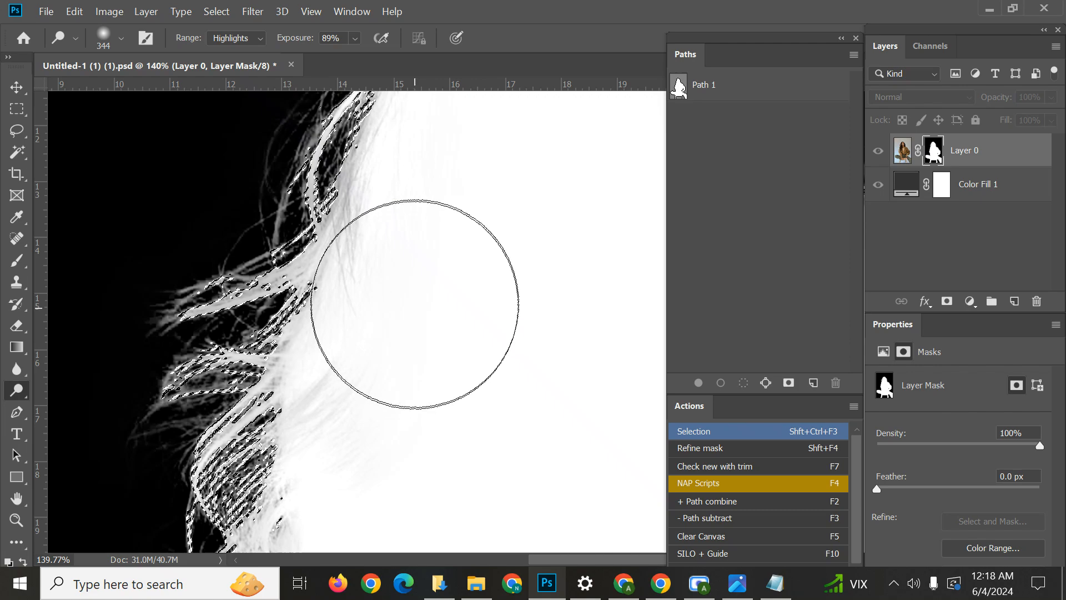
drag(472, 303, 419, 323)
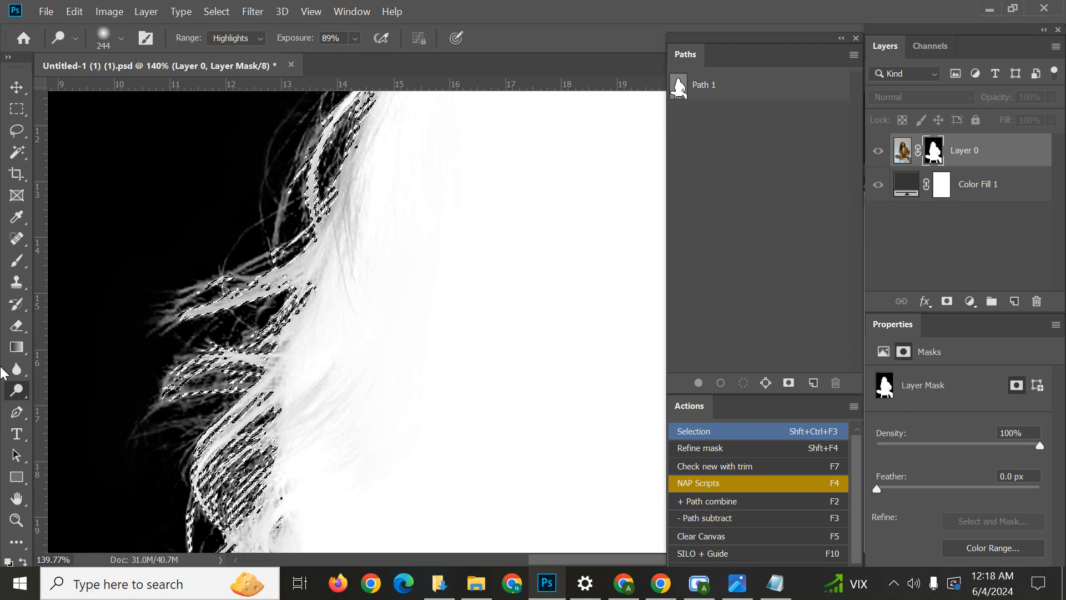
Check the Dodge tool's brush tip settings, including size, hardness and spacing, and collapse them again.
right_click(17, 390)
click(85, 389)
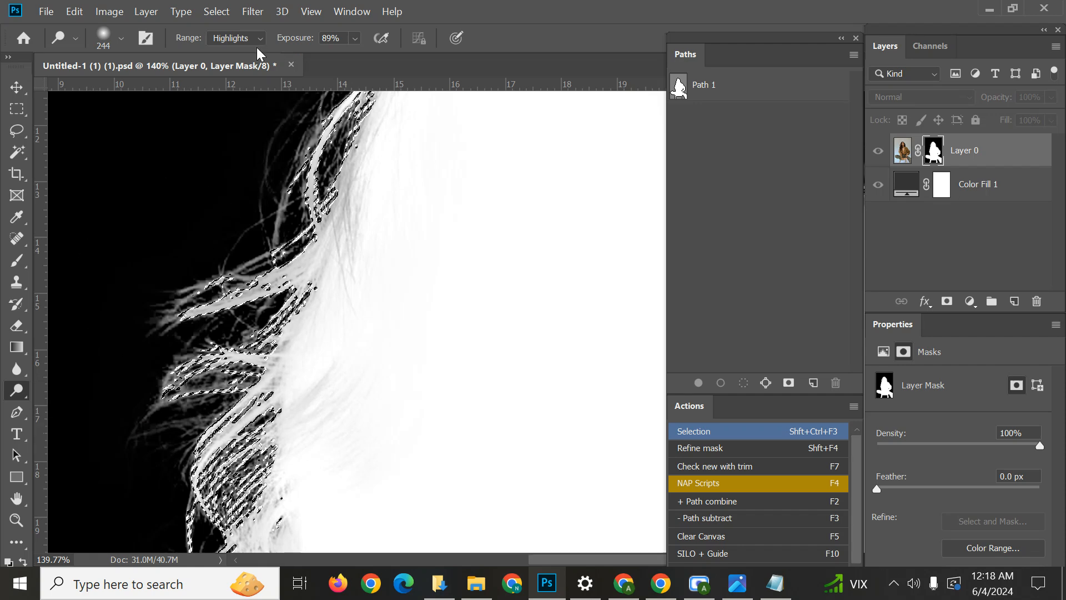
click(145, 39)
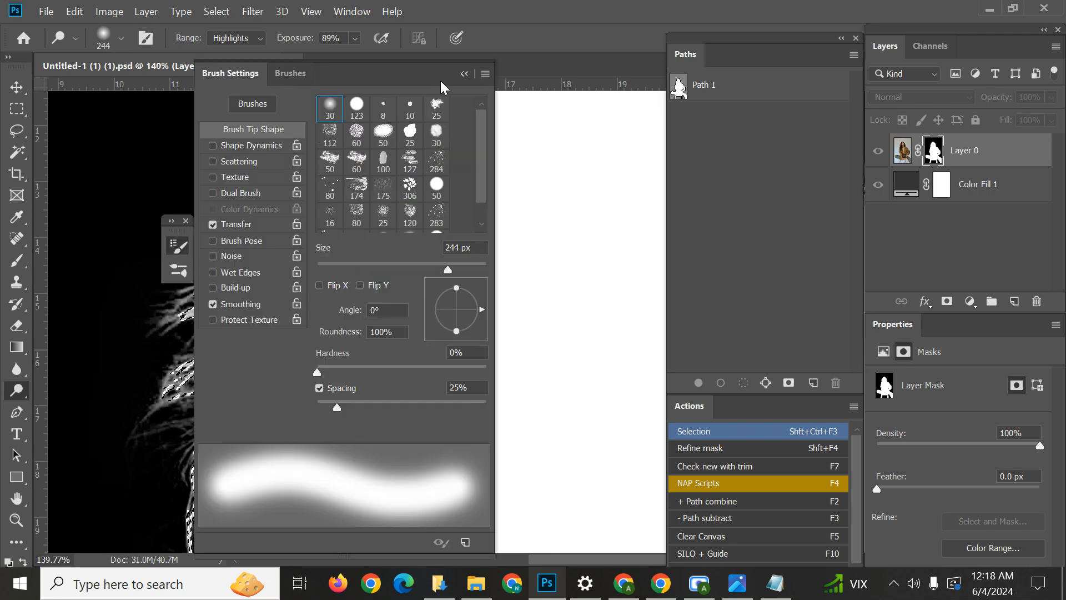
click(464, 74)
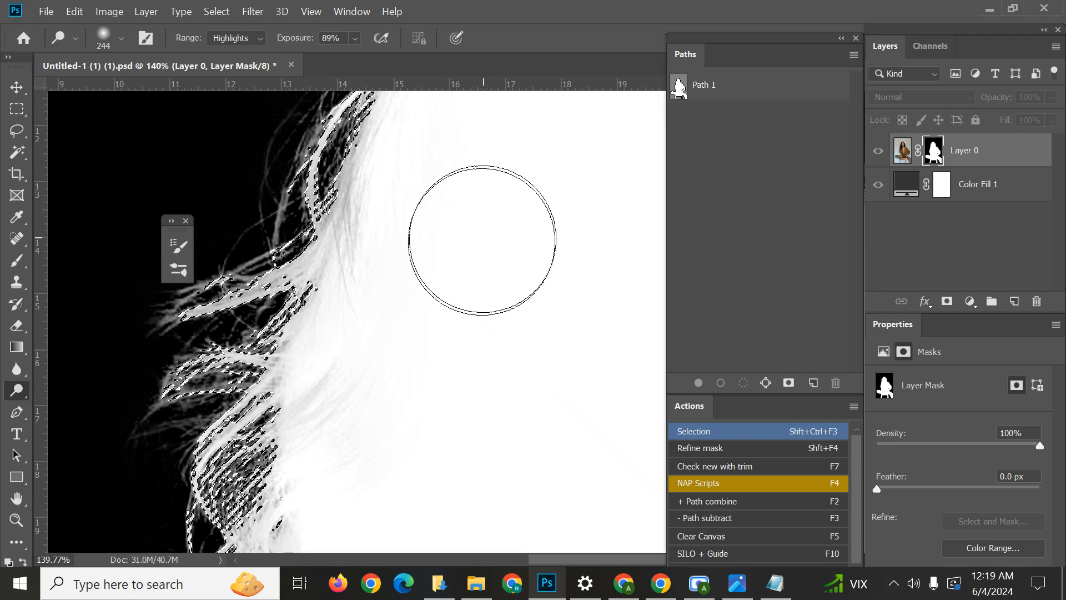
Set the Dodge tool to 95% exposure with a 291 px brush, and begin dodging inside the upper left hair edge.
drag(503, 227, 542, 212)
drag(530, 210, 528, 226)
scroll(474, 193, down, 5)
drag(474, 193, 398, 253)
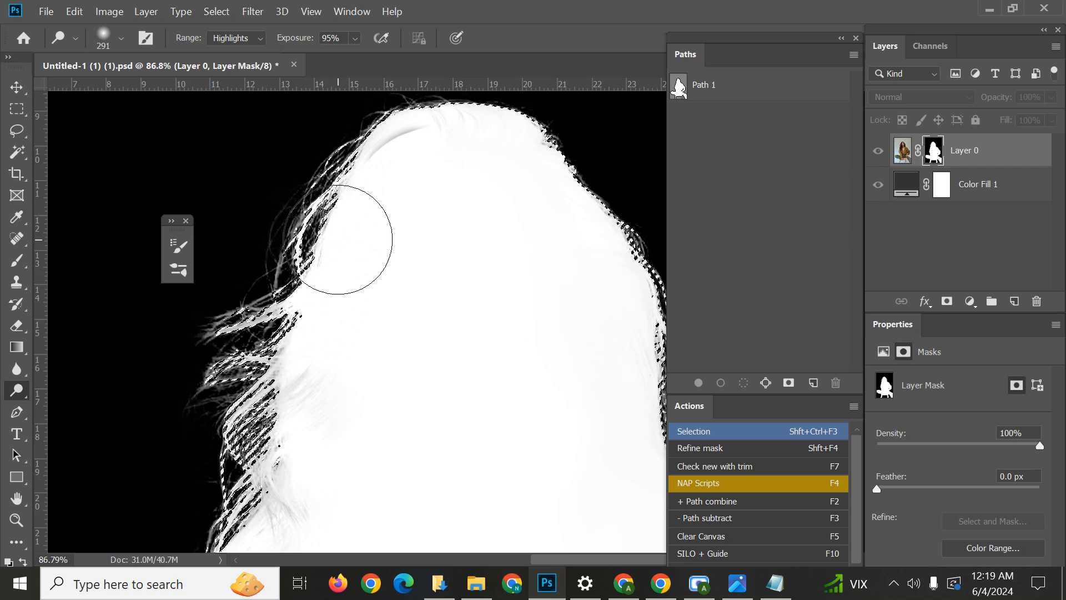
Dodge the grey areas of the mask down the left hair edge, from the upper strands to the lower hair tips and sleeve.
mouse_move(331, 256)
mouse_down()
mouse_move(358, 189)
mouse_move(412, 141)
mouse_move(365, 155)
mouse_move(397, 162)
mouse_move(305, 319)
mouse_move(336, 235)
mouse_move(342, 376)
mouse_move(292, 468)
mouse_up()
drag(329, 424, 419, 231)
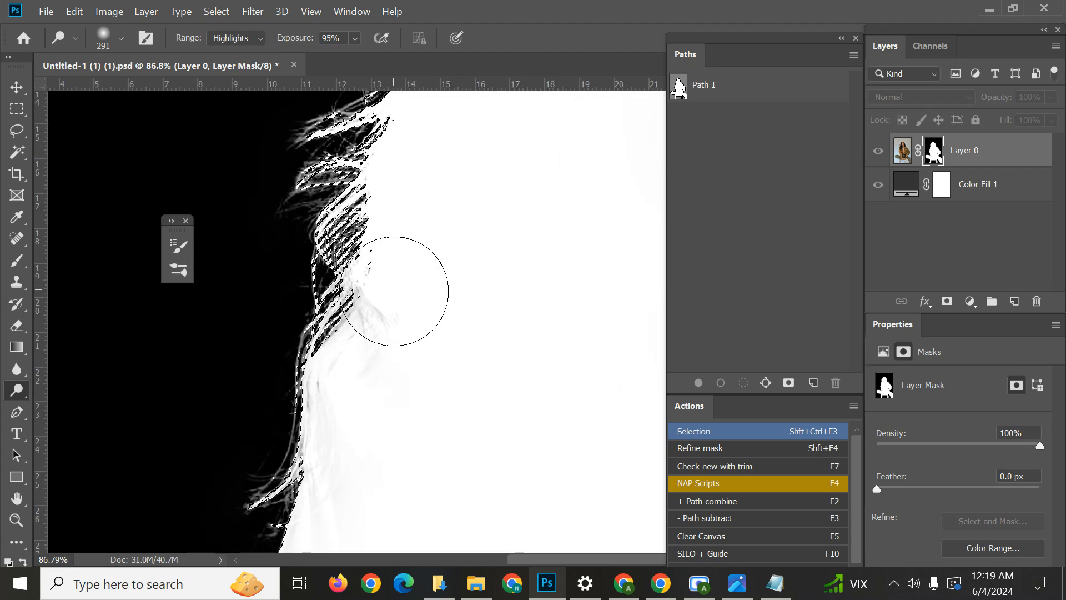
mouse_move(397, 291)
mouse_down()
mouse_move(340, 382)
mouse_move(377, 305)
mouse_move(317, 386)
mouse_move(317, 412)
mouse_up()
drag(359, 462, 378, 241)
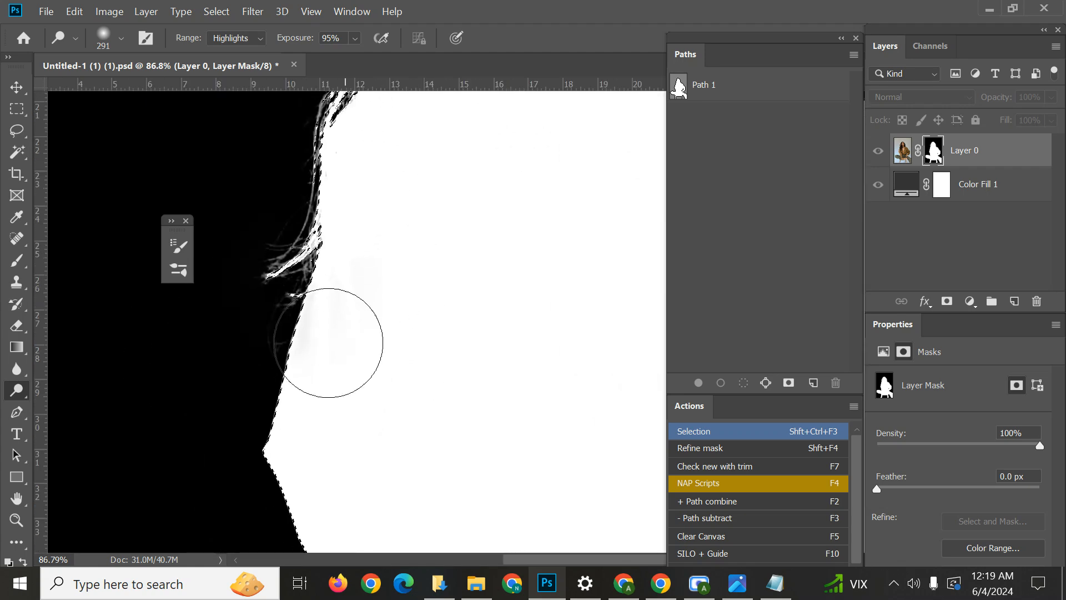
drag(329, 341, 354, 240)
Dodge the remaining grey areas at the right shoulder, right hair edge and crown of the mask, and clear the selection.
drag(633, 227, 345, 288)
drag(414, 326, 414, 409)
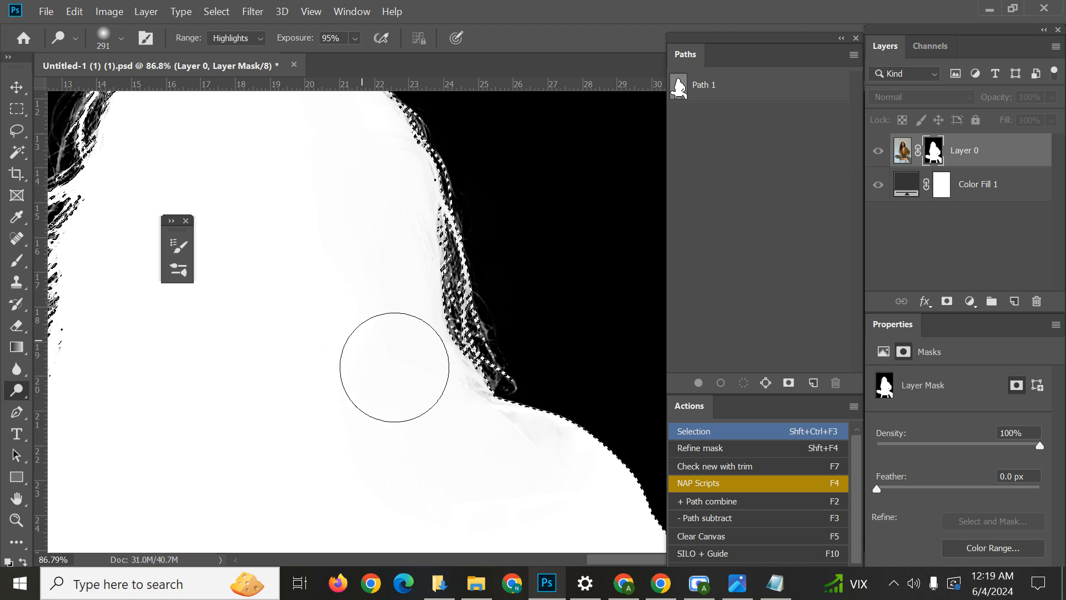
mouse_move(395, 366)
mouse_down()
mouse_move(604, 477)
mouse_move(451, 362)
mouse_move(453, 148)
mouse_move(349, 95)
mouse_up()
drag(362, 169, 466, 299)
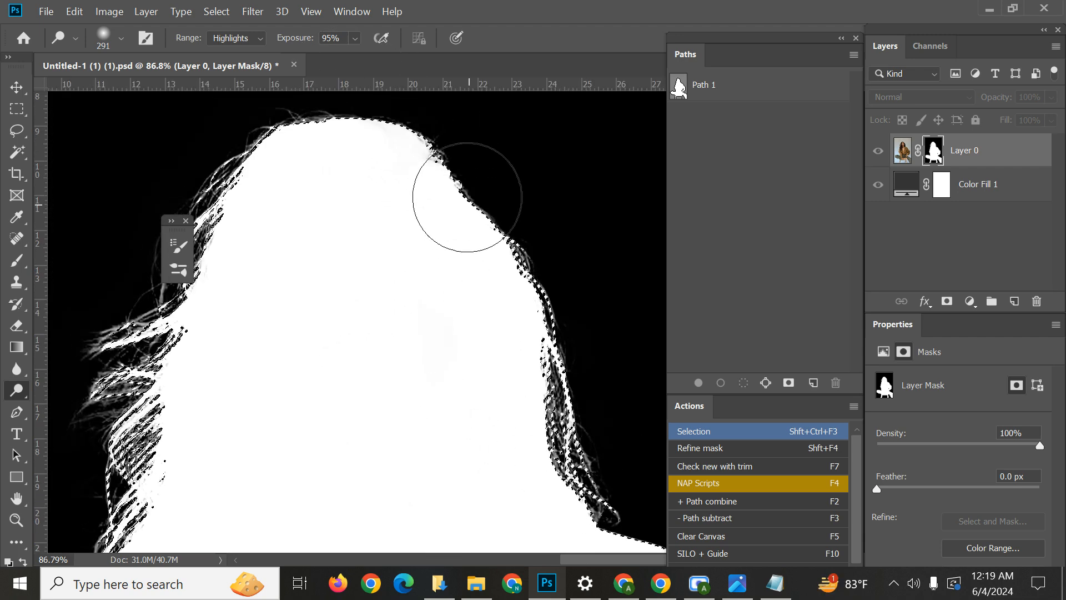
key(ctrl+d)
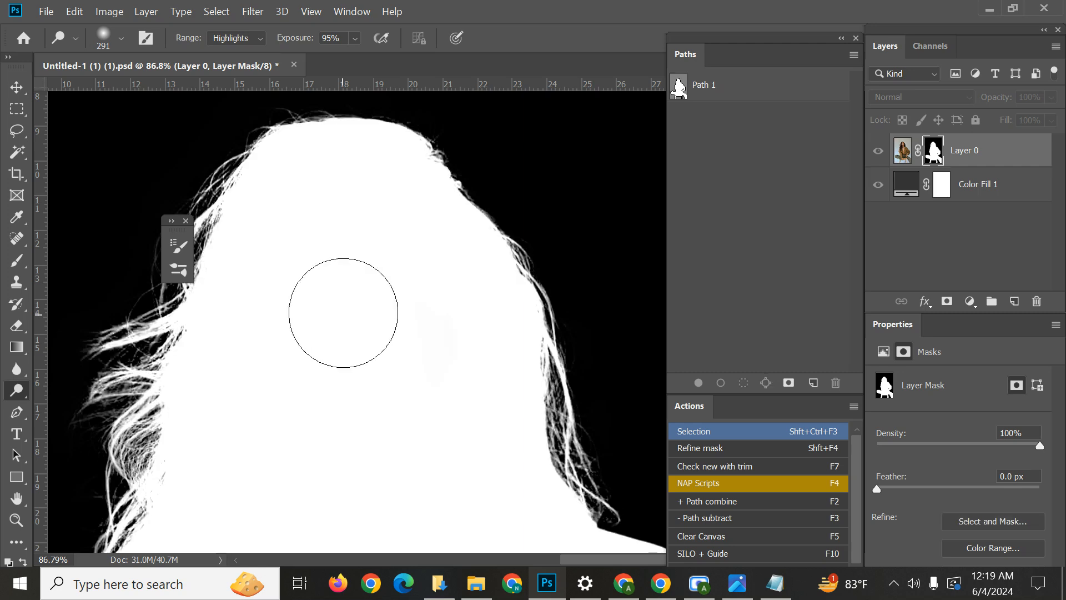
Examine the whole dodged mask for leftover grey, and return the canvas to the cutout over the dark grey fill.
scroll(452, 311, down, 4)
drag(490, 313, 505, 236)
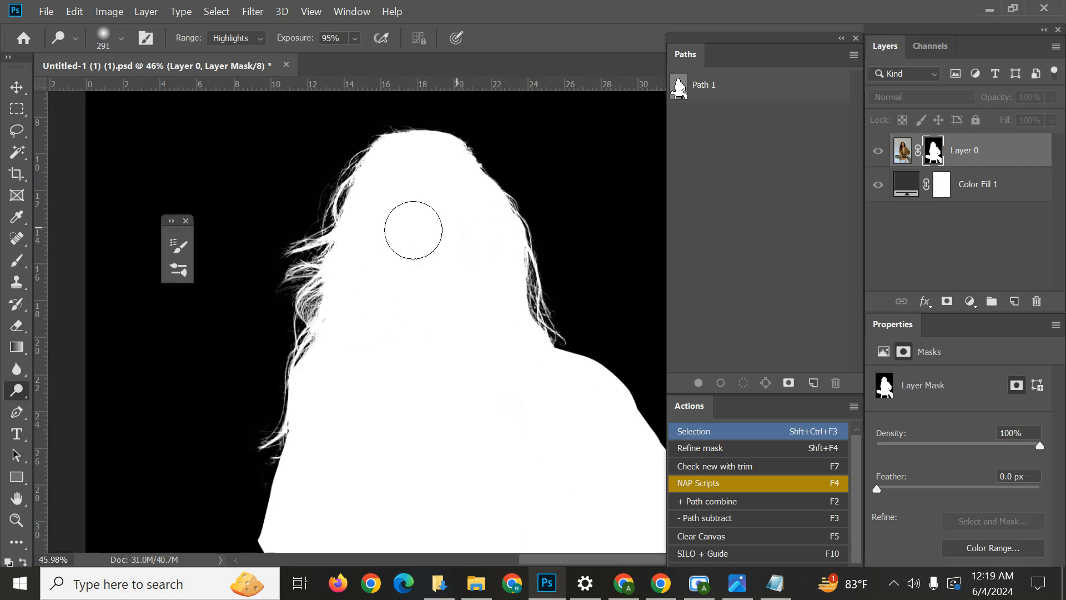
scroll(339, 237, up, 3)
scroll(331, 236, down, 3)
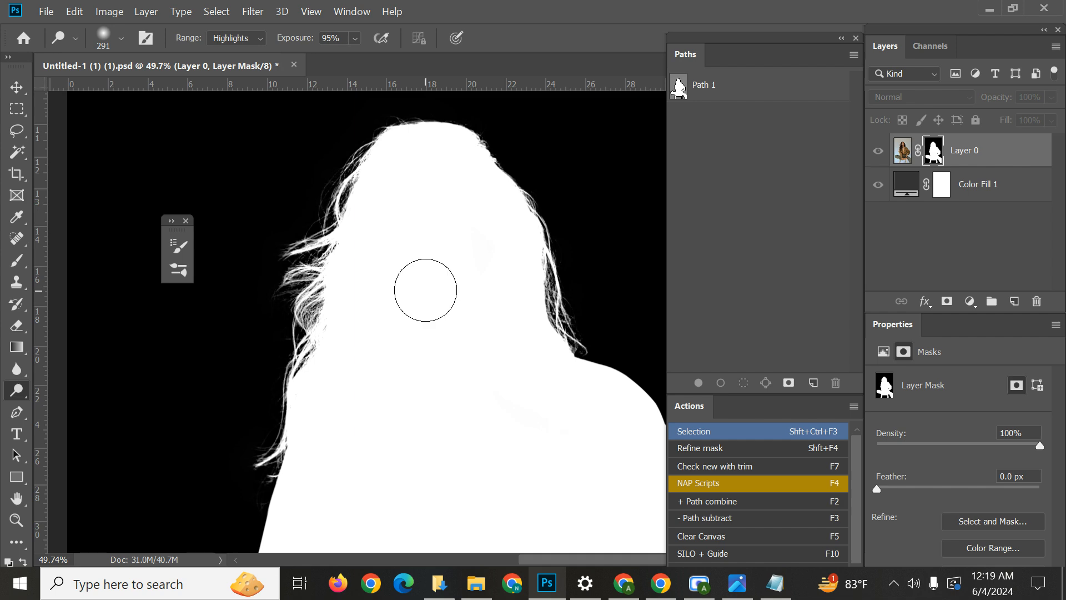
scroll(484, 305, down, 4)
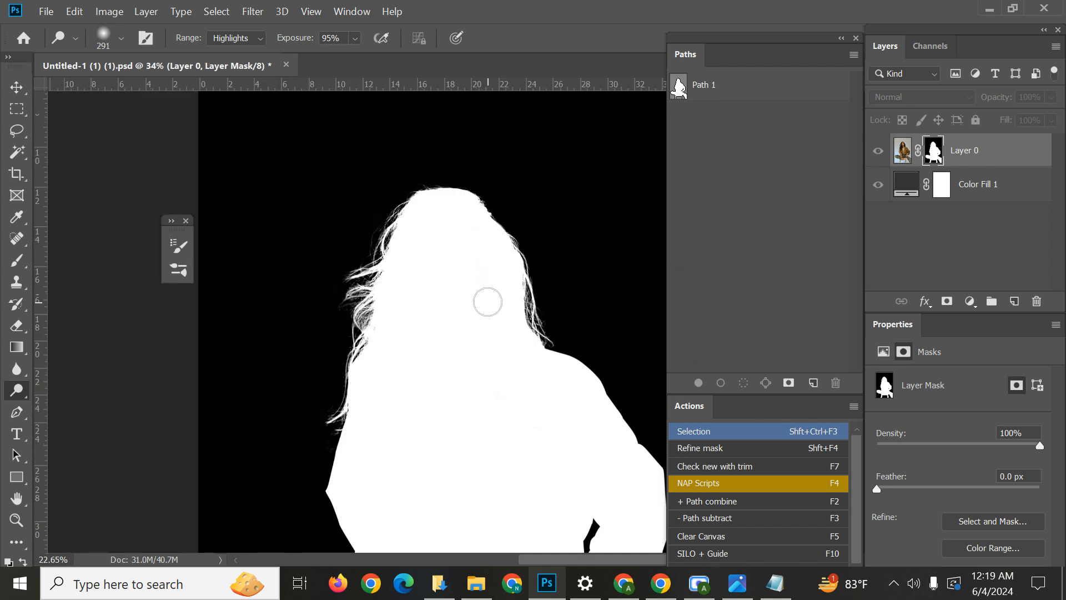
scroll(517, 250, up, 2)
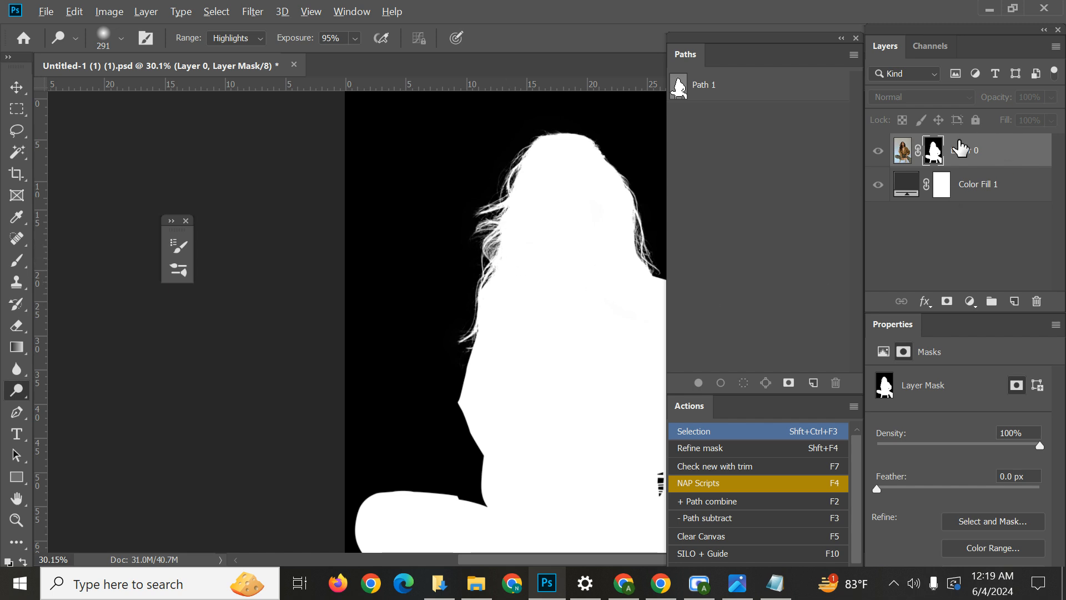
alt+click(937, 156)
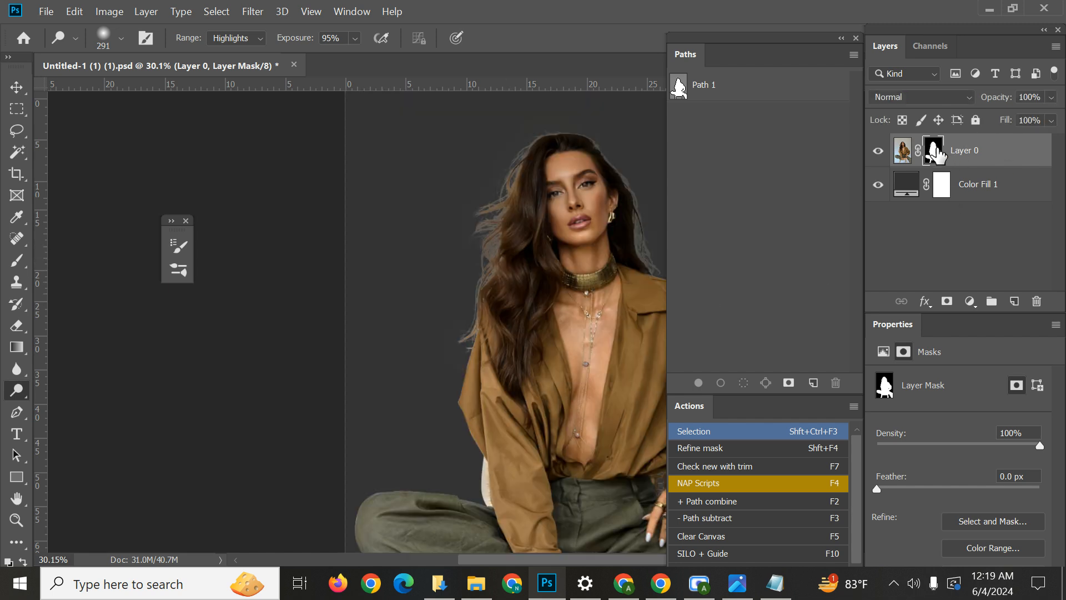
alt+click(937, 156)
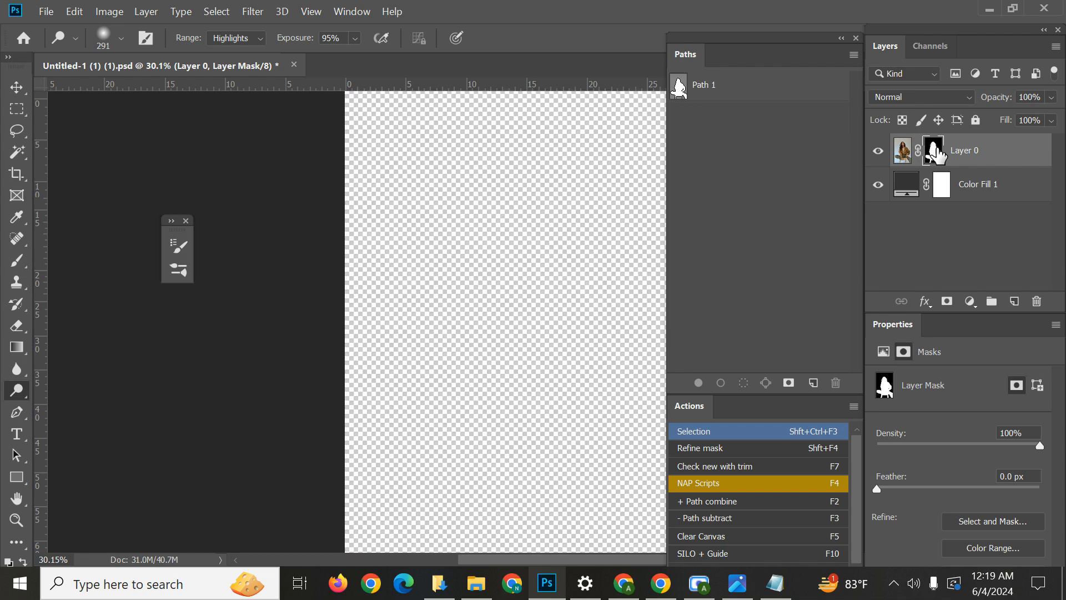
Compare Layer 0's mask on its own with the resulting cutout over the dark grey fill.
alt+click(936, 156)
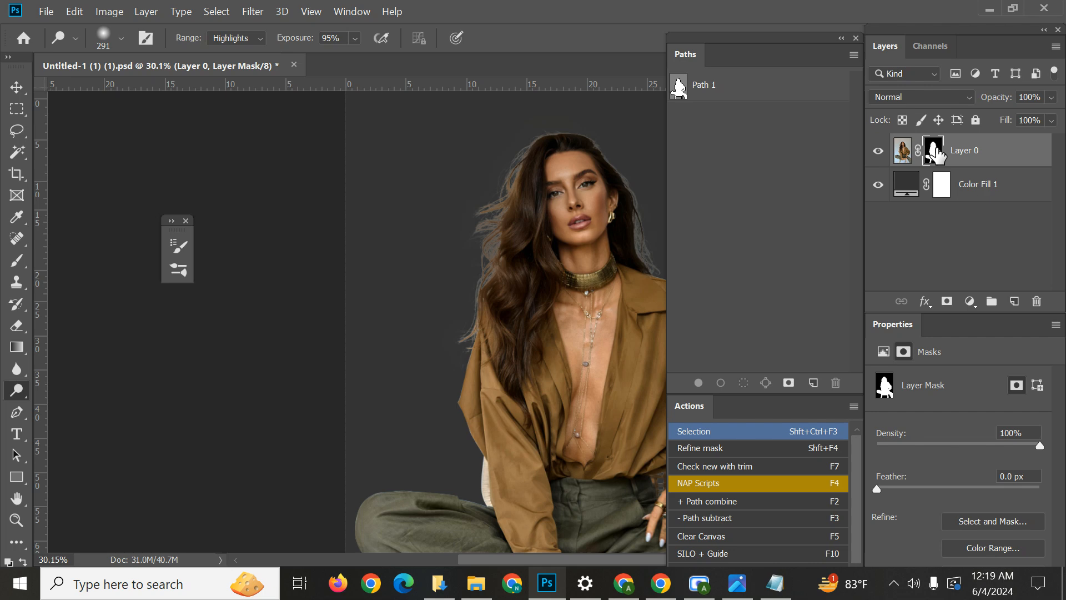
alt+click(937, 156)
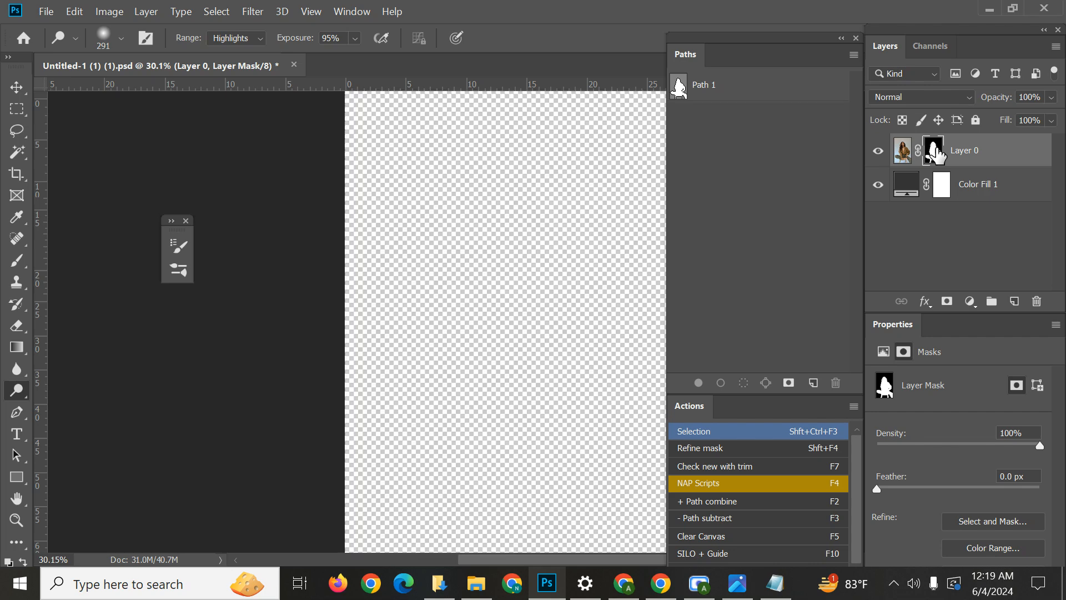
alt+click(937, 156)
alt+click(937, 157)
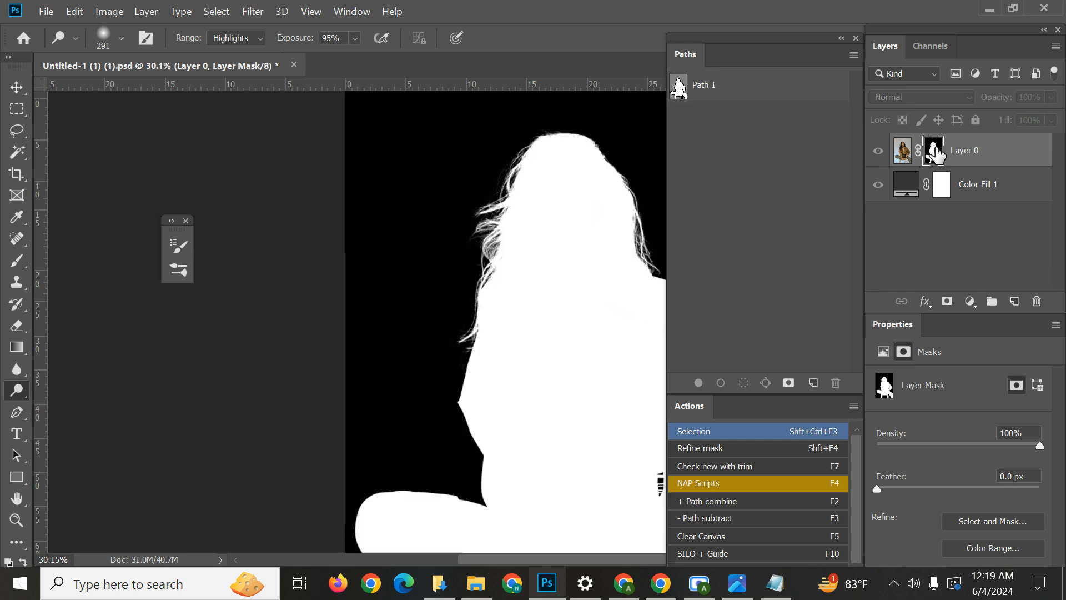
alt+click(937, 156)
alt+click(936, 156)
alt+click(936, 157)
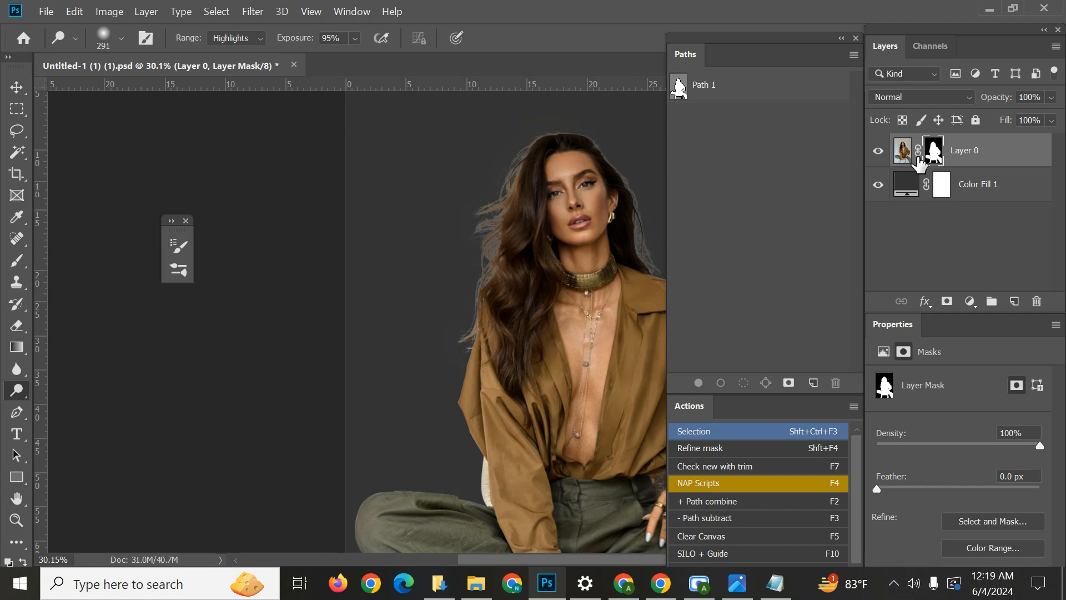
Toggle the visibility of Layer 0 and the colour fill to compare the cutout on transparency and on dark grey.
click(878, 154)
click(878, 154)
click(878, 186)
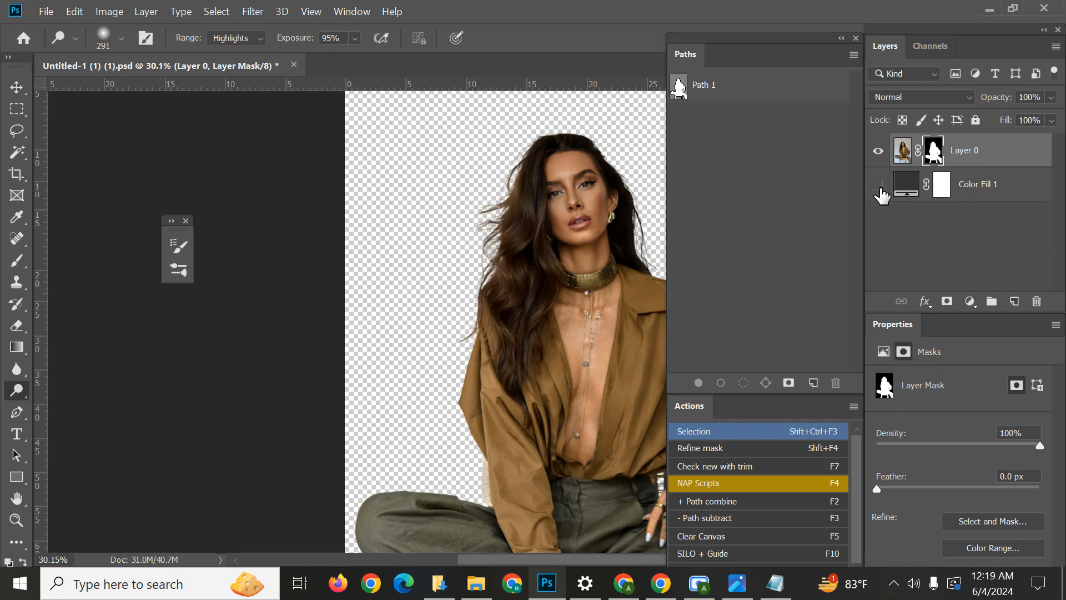
click(878, 186)
click(981, 189)
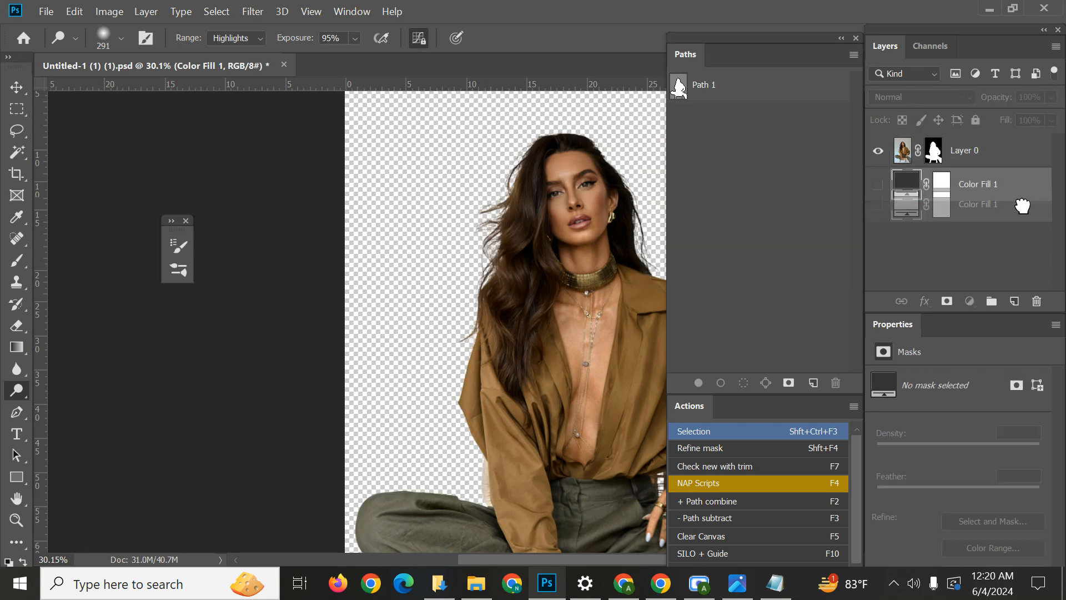
mouse_move(1028, 198)
mouse_down()
mouse_move(1036, 304)
mouse_move(1023, 193)
mouse_up()
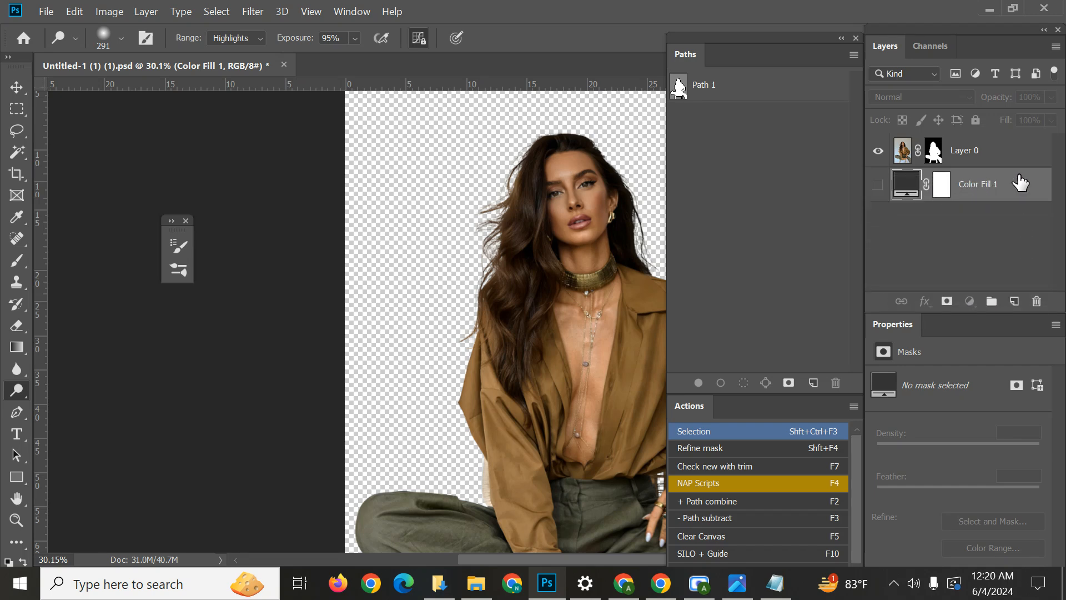
right_click(1021, 182)
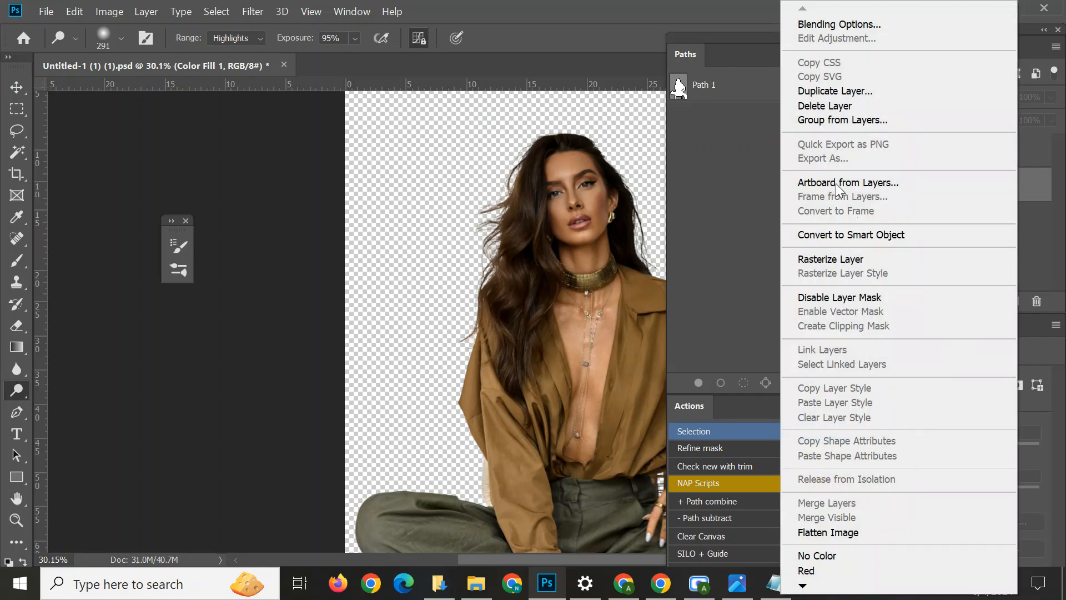
click(1054, 234)
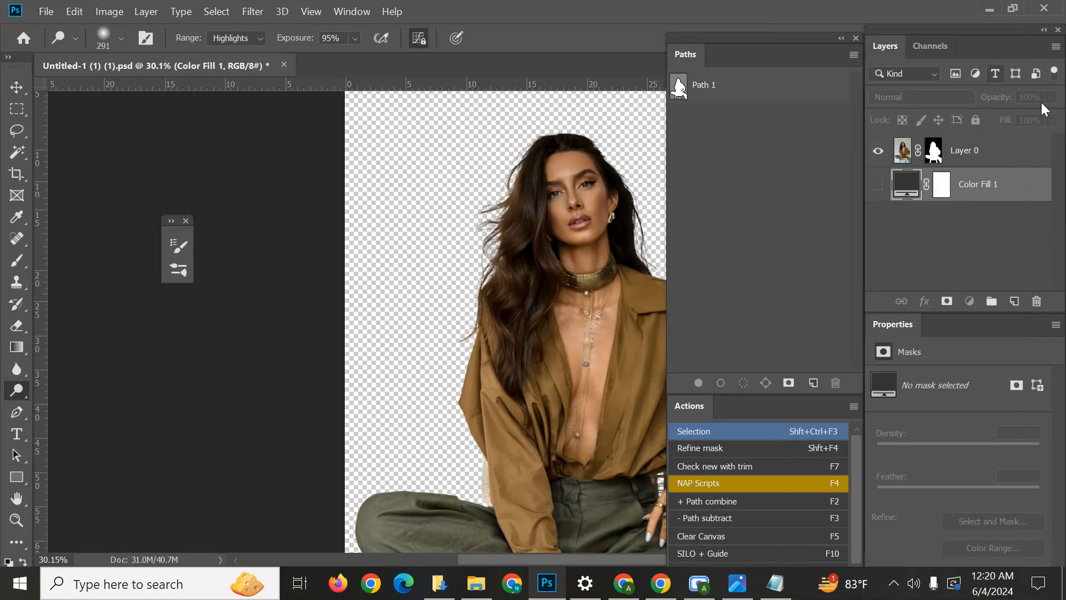
click(877, 186)
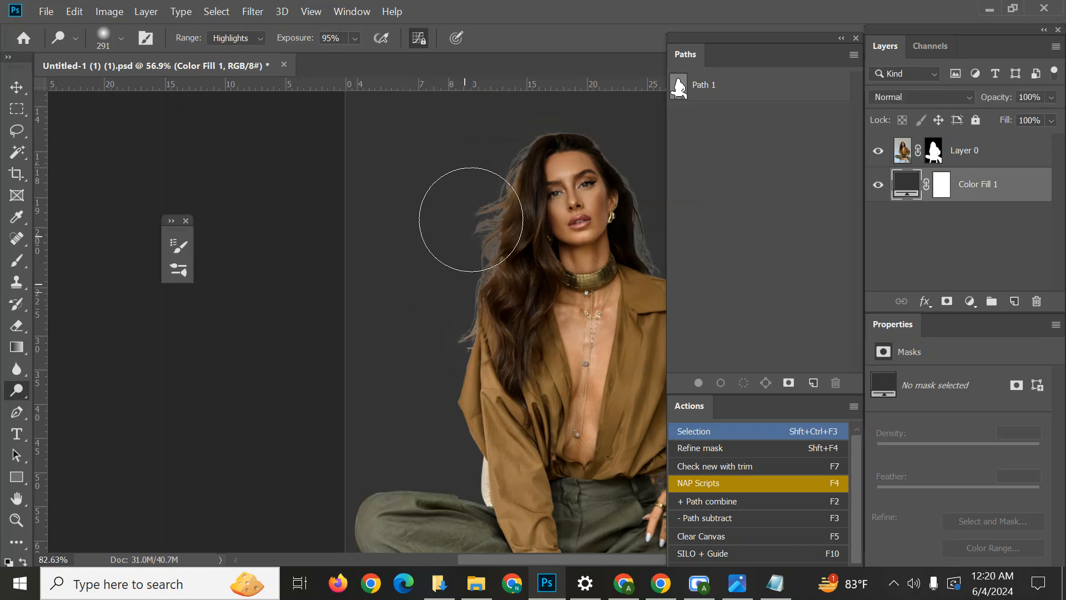
Examine the left hair edge over the dark grey fill, from the upper strands to the hair tips beside the sleeve.
scroll(483, 228, up, 3)
scroll(482, 227, up, 1)
drag(511, 226, 364, 369)
scroll(362, 349, up, 4)
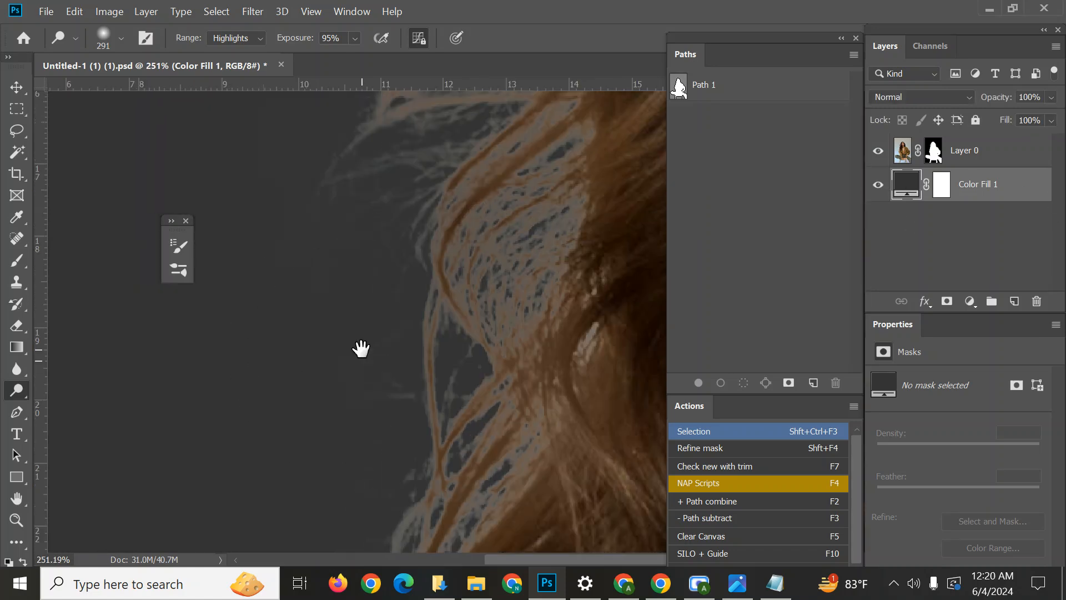
scroll(515, 208, down, 2)
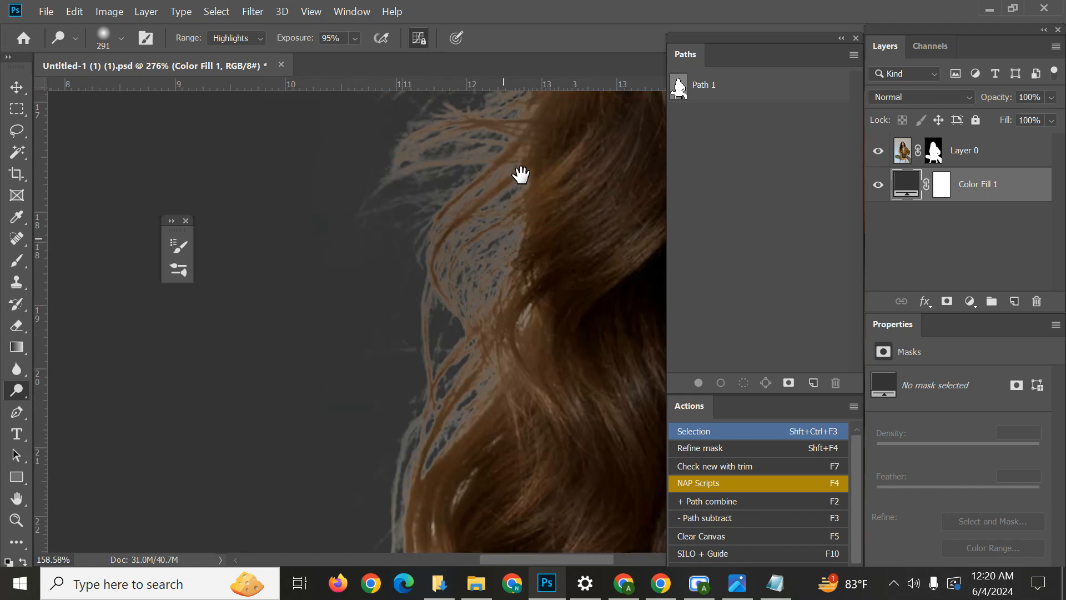
scroll(519, 185, down, 4)
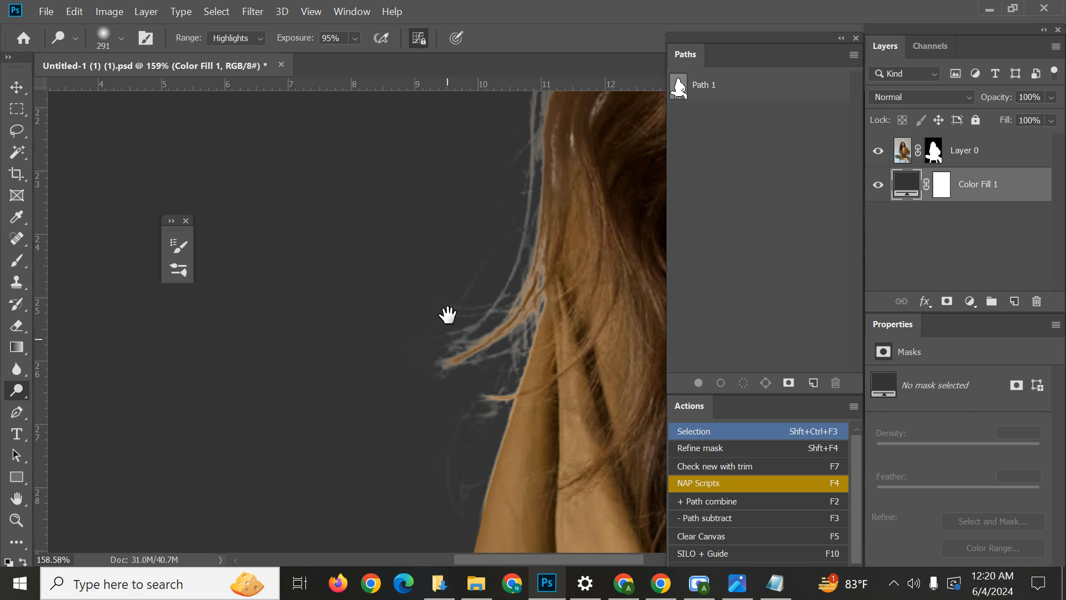
scroll(431, 289, down, 3)
scroll(431, 308, down, 1)
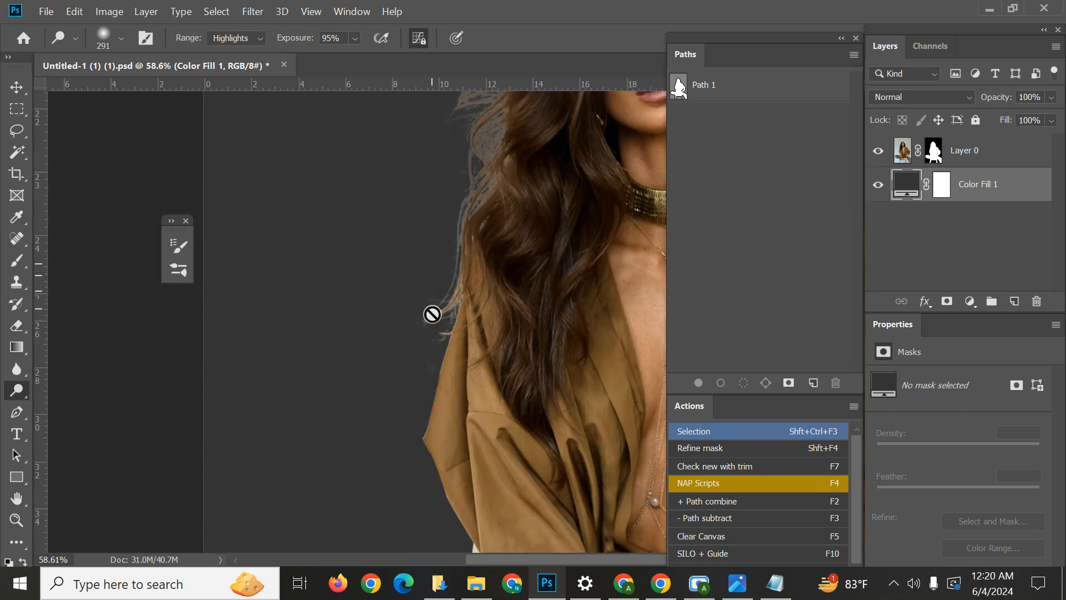
scroll(391, 337, up, 2)
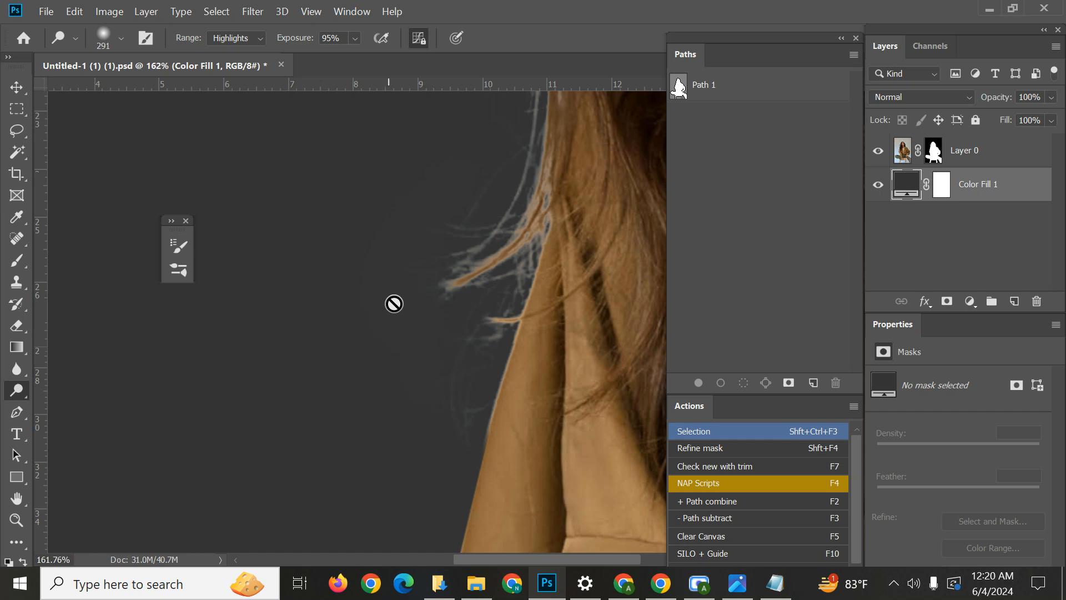
scroll(409, 305, down, 6)
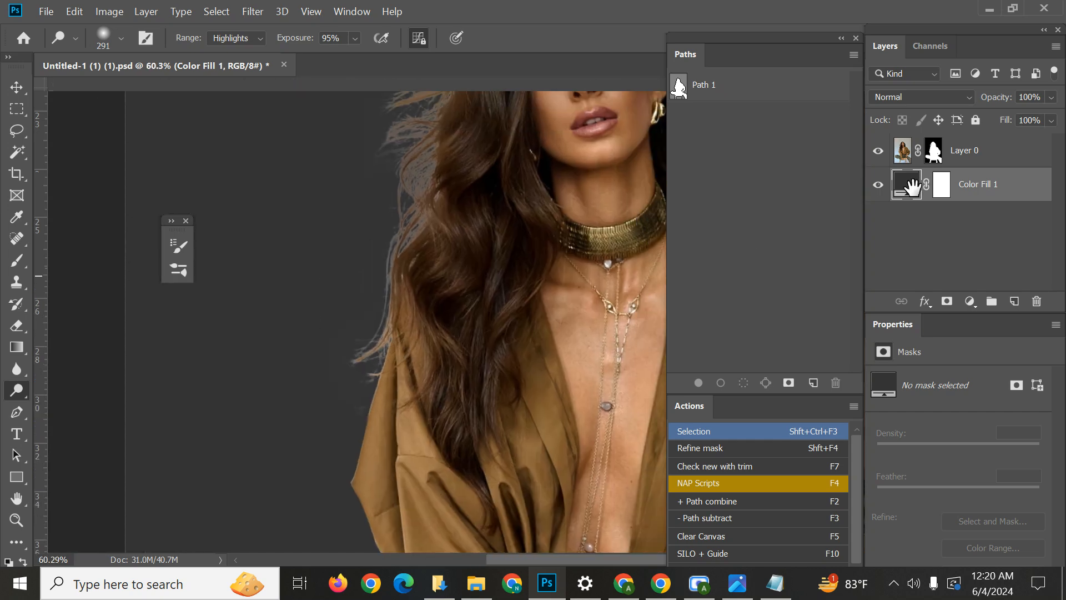
Target Layer 0's mask and set the Burn tool to the Shadows range, 12% exposure and a 478 px brush.
click(935, 152)
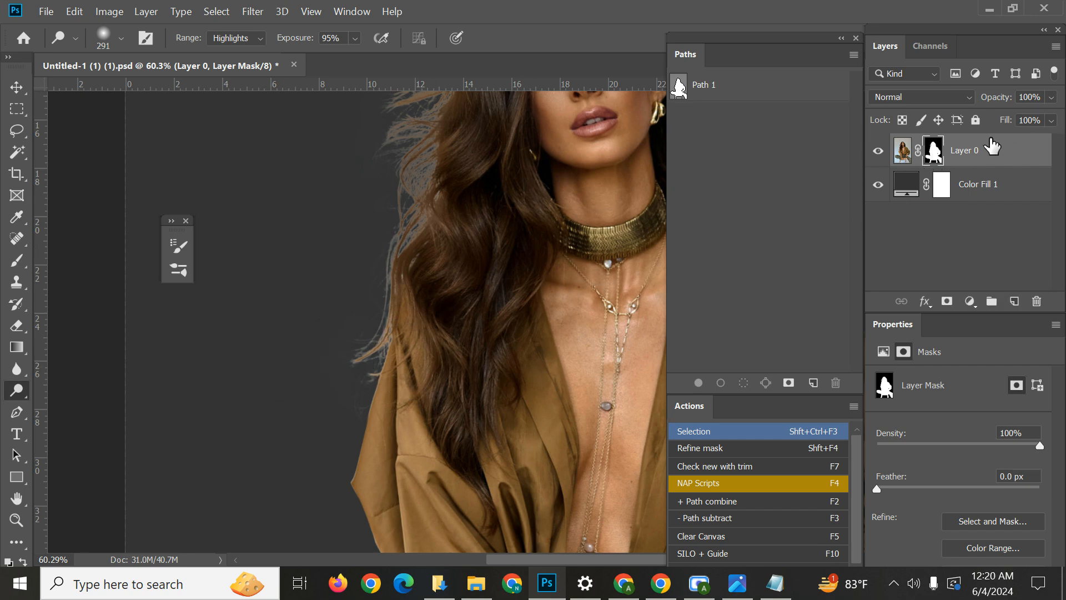
click(902, 150)
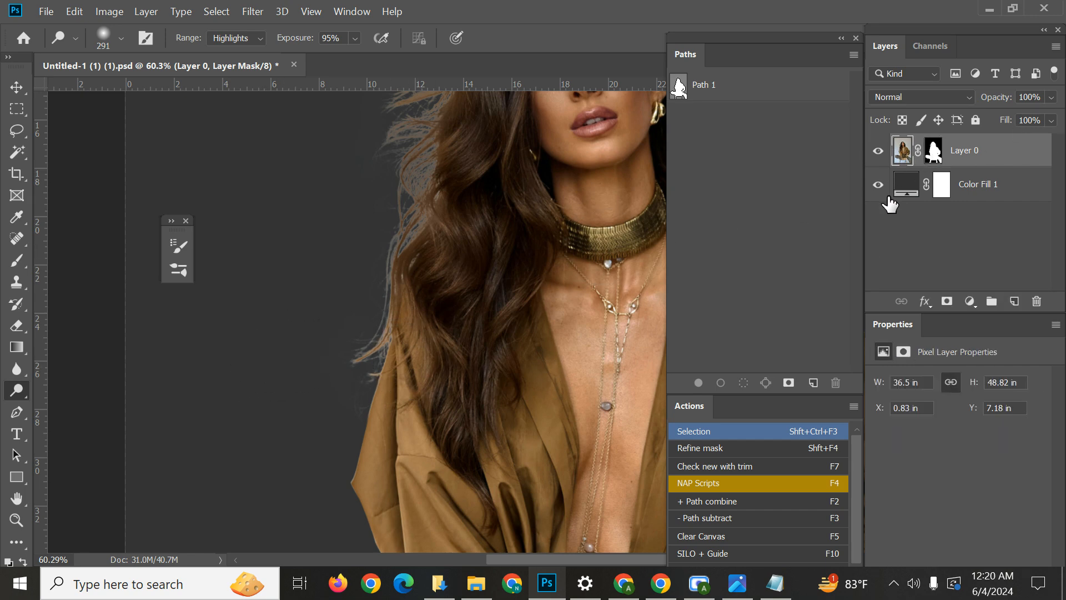
click(933, 150)
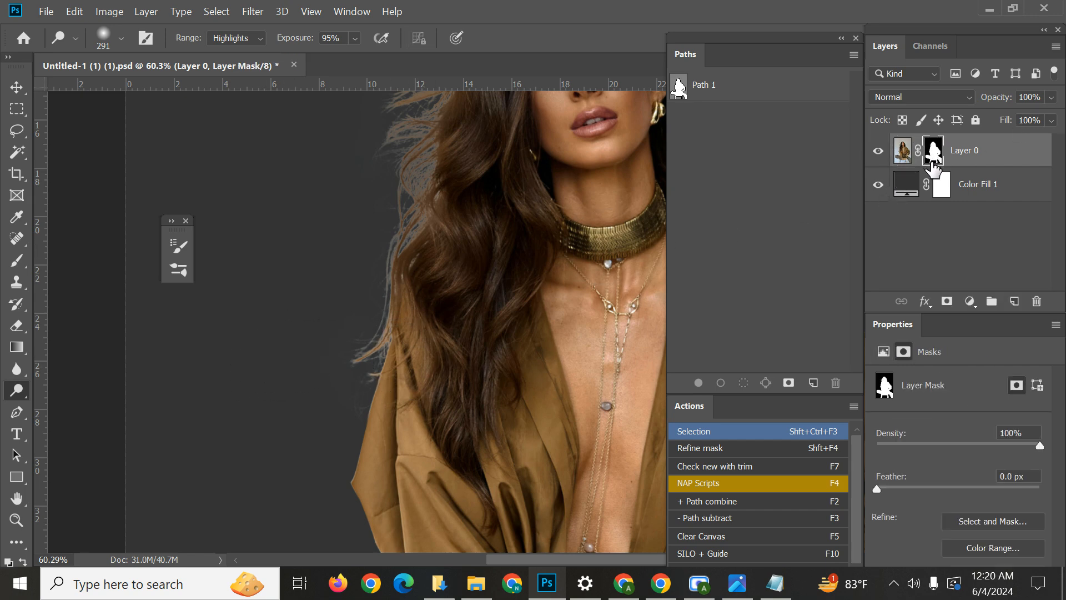
right_click(17, 390)
click(123, 406)
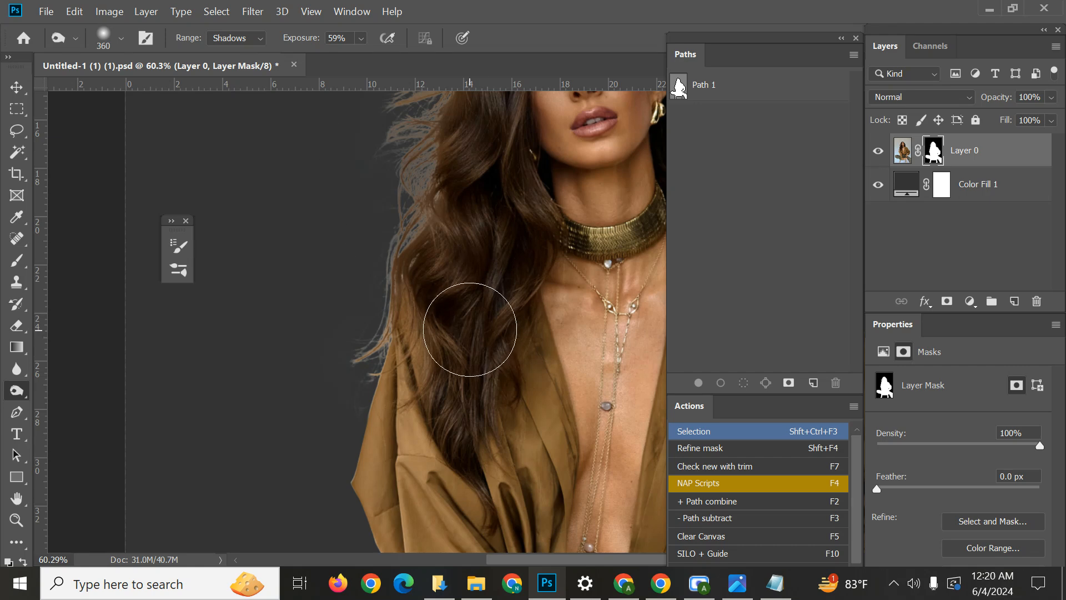
scroll(441, 340, up, 2)
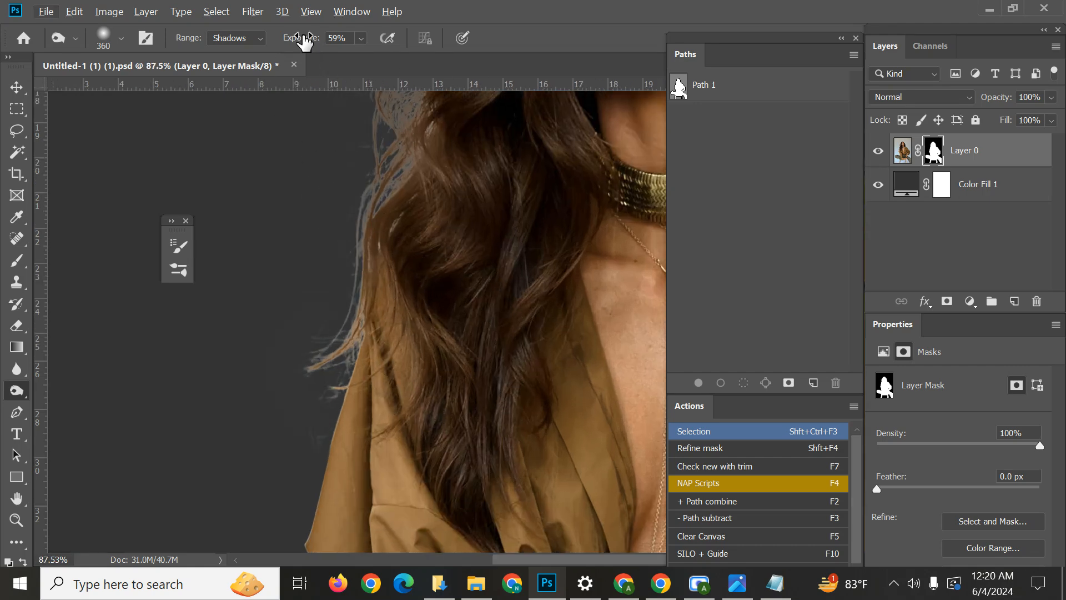
drag(283, 44, 257, 58)
drag(349, 397, 410, 392)
scroll(377, 360, down, 5)
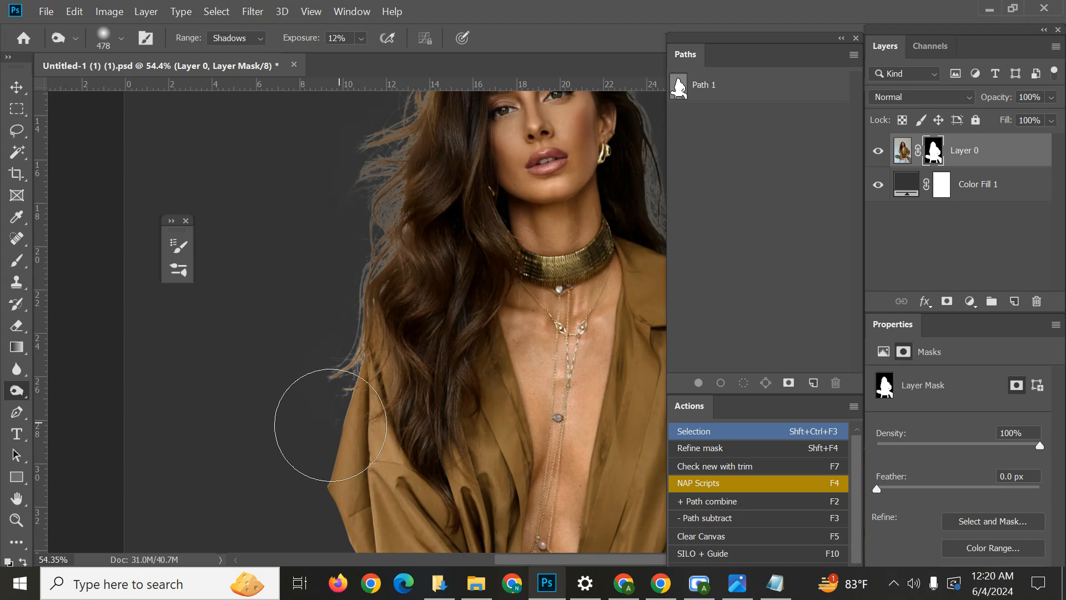
Check the hair edges around the head and reduce the Burn brush to 214 px beside the hair at the right shoulder.
drag(368, 207, 340, 386)
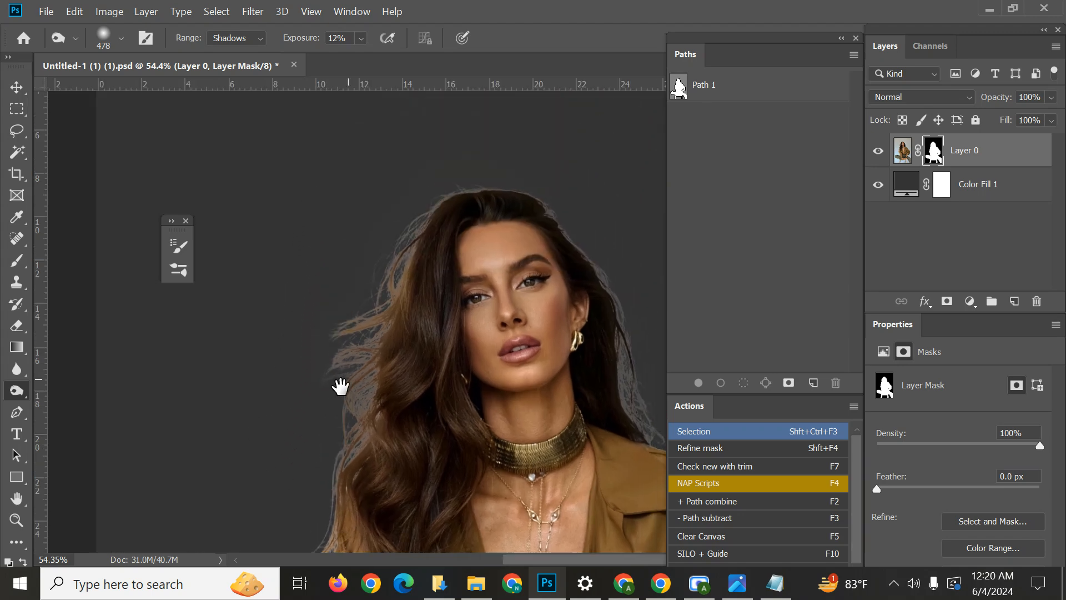
drag(609, 274, 458, 141)
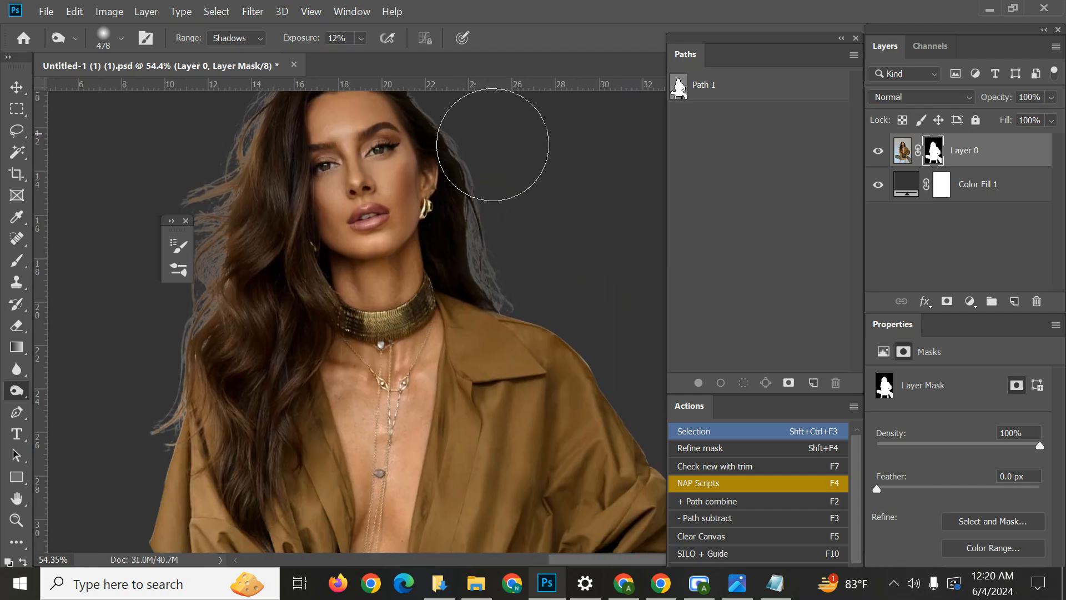
scroll(499, 255, up, 6)
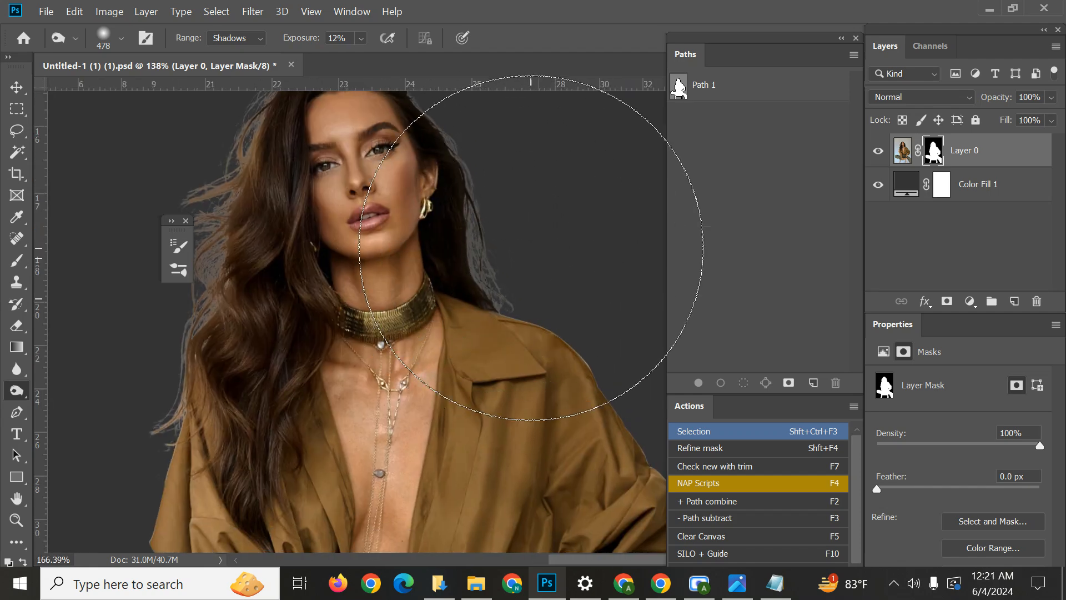
drag(531, 248, 385, 248)
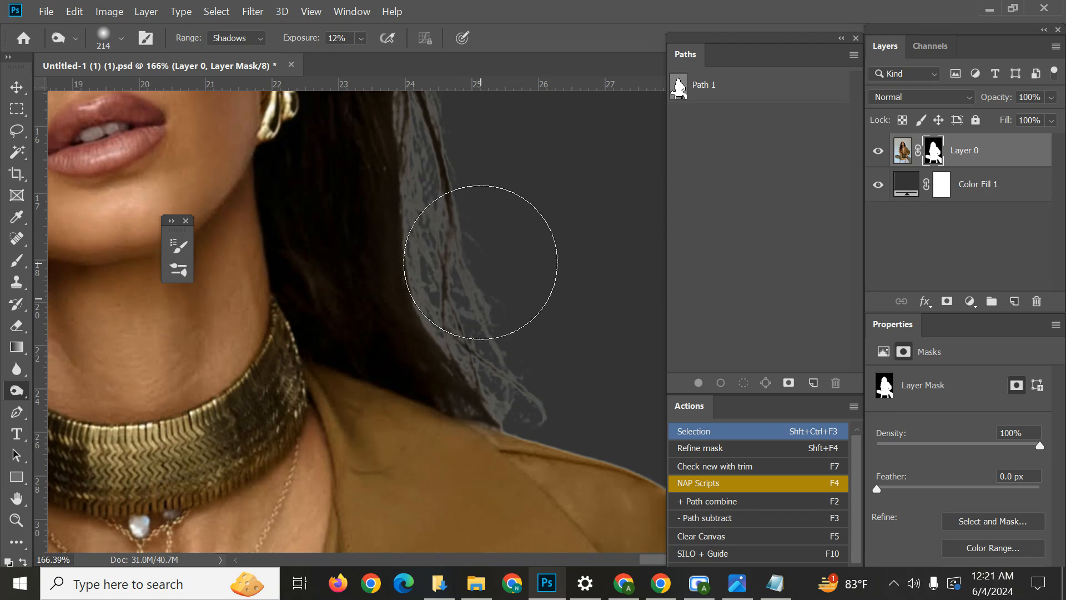
scroll(478, 253, down, 5)
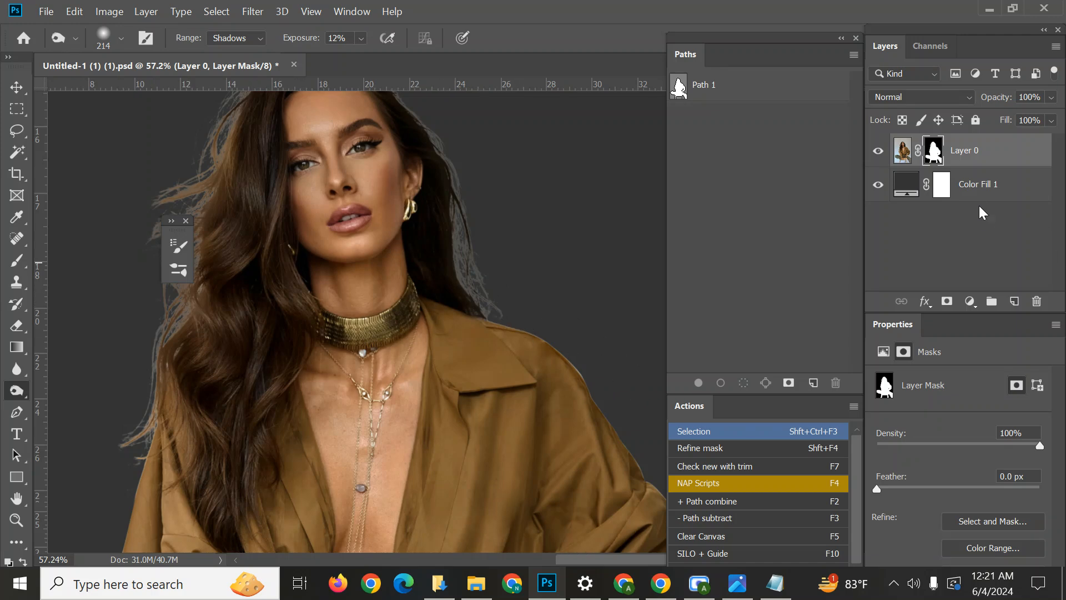
Change the colour fill layer behind the cutout to light pink ff9999.
click(903, 189)
double_click(903, 189)
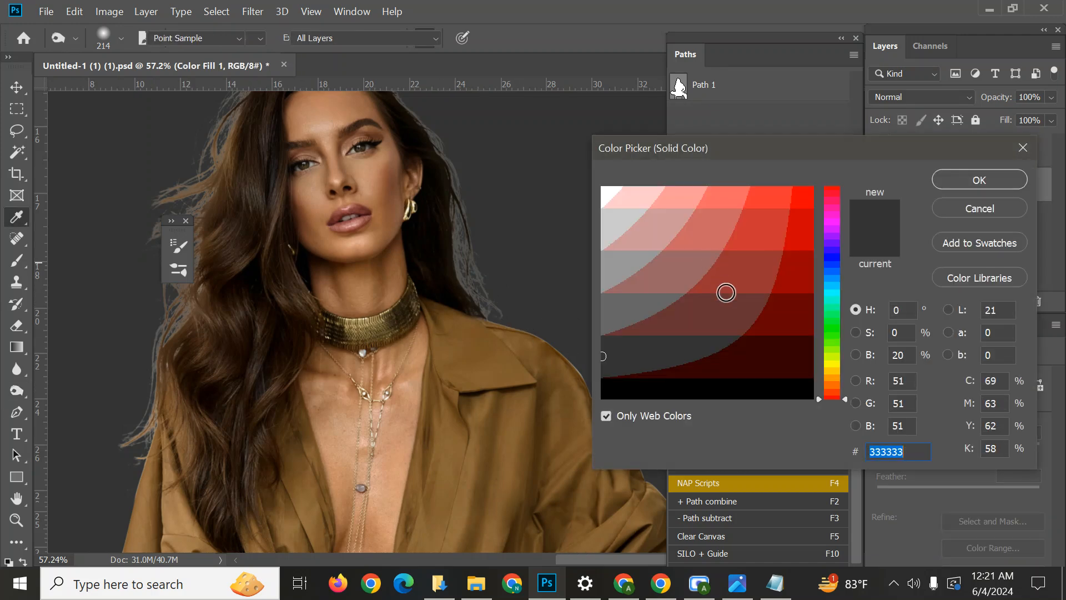
drag(800, 200, 698, 178)
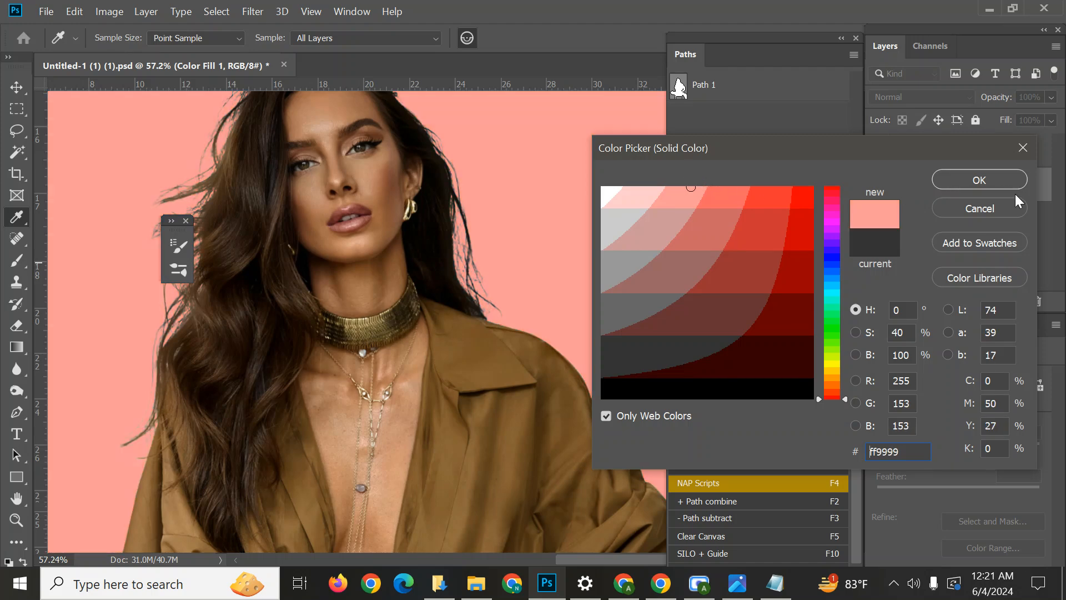
click(996, 186)
Examine the whole cutout over the light pink fill and the loose hair strands along its left edge at high magnification.
key(ctrl+0)
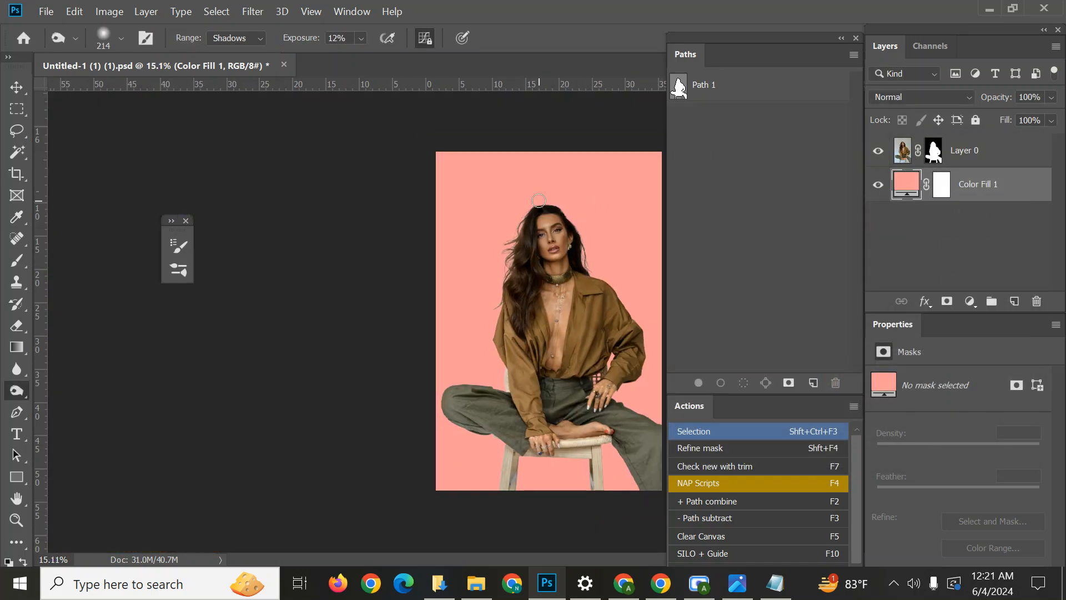
scroll(554, 268, down, 1)
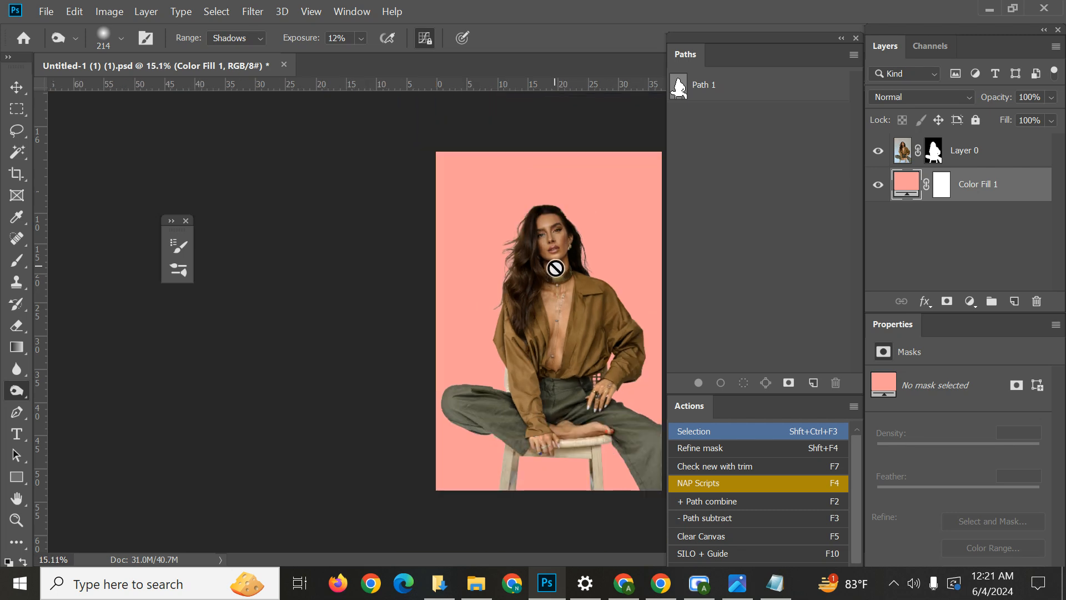
scroll(554, 267, up, 1)
scroll(378, 326, down, 2)
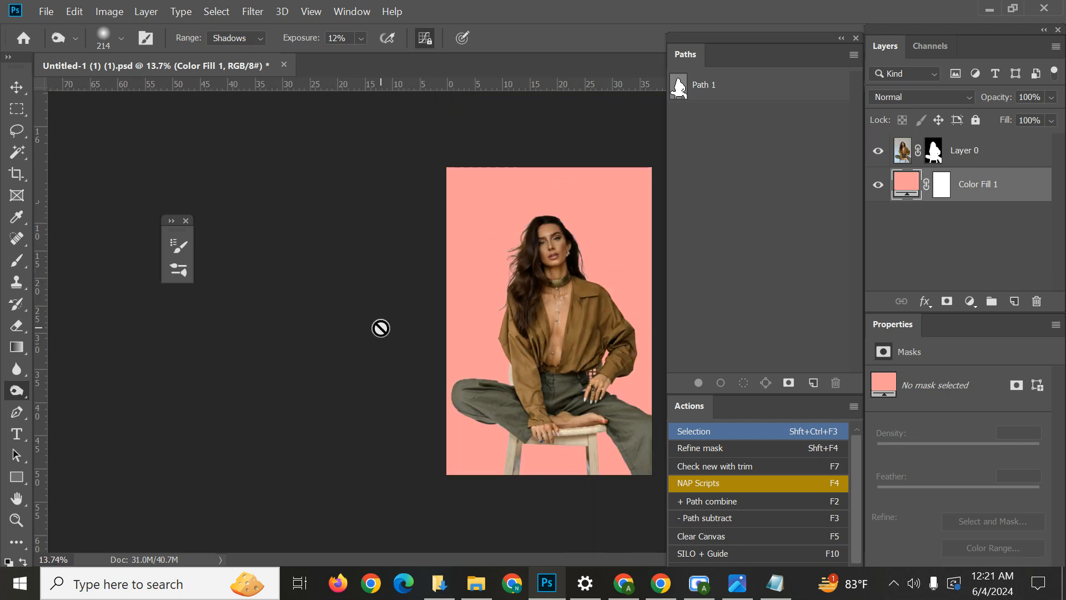
scroll(508, 245, up, 6)
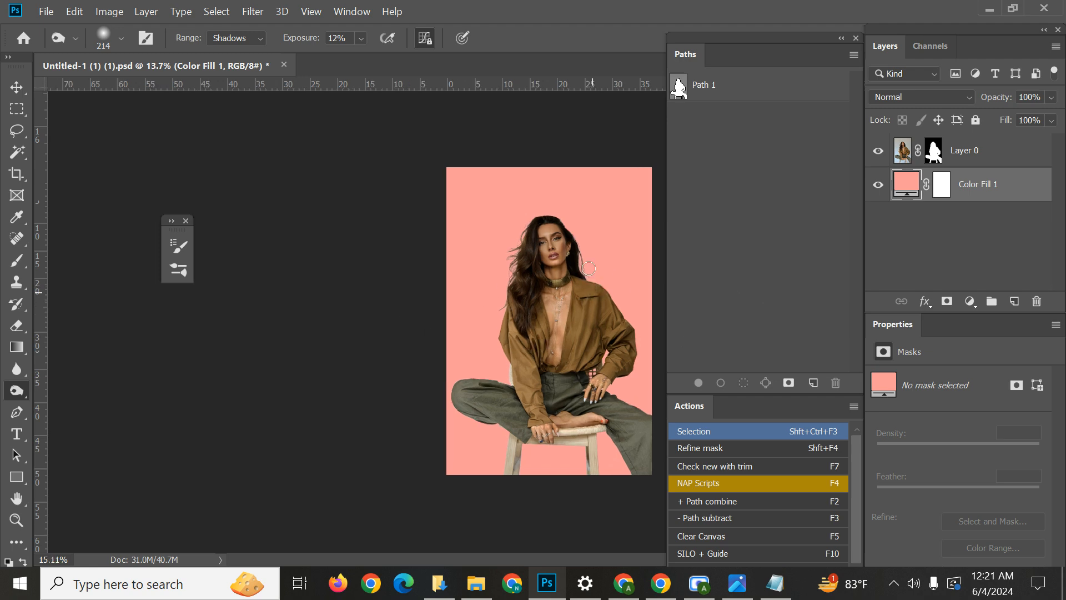
scroll(492, 208, up, 3)
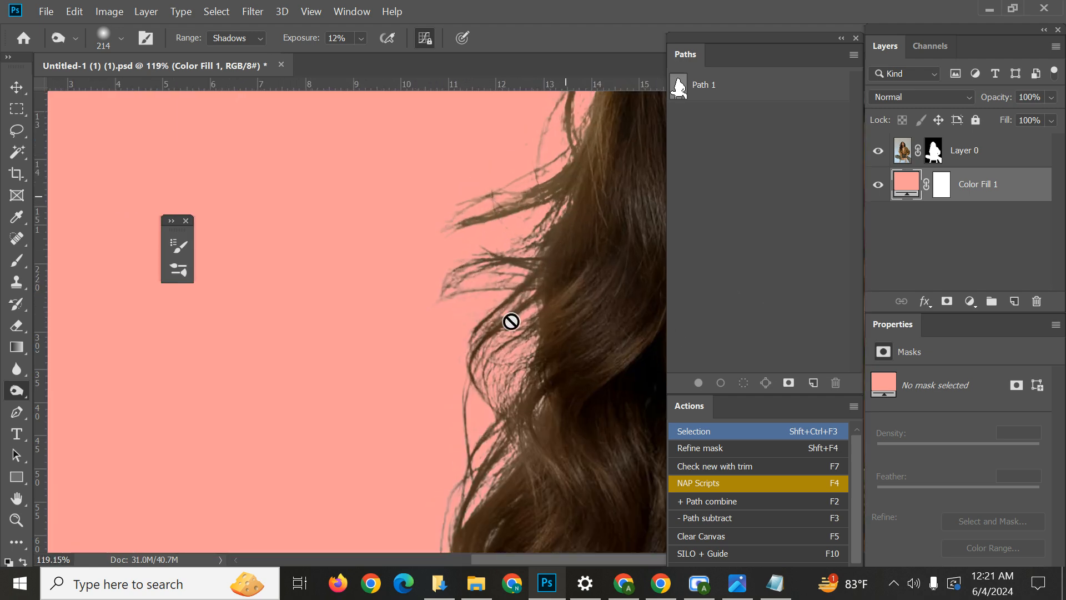
click(510, 319)
click(583, 253)
scroll(572, 233, up, 2)
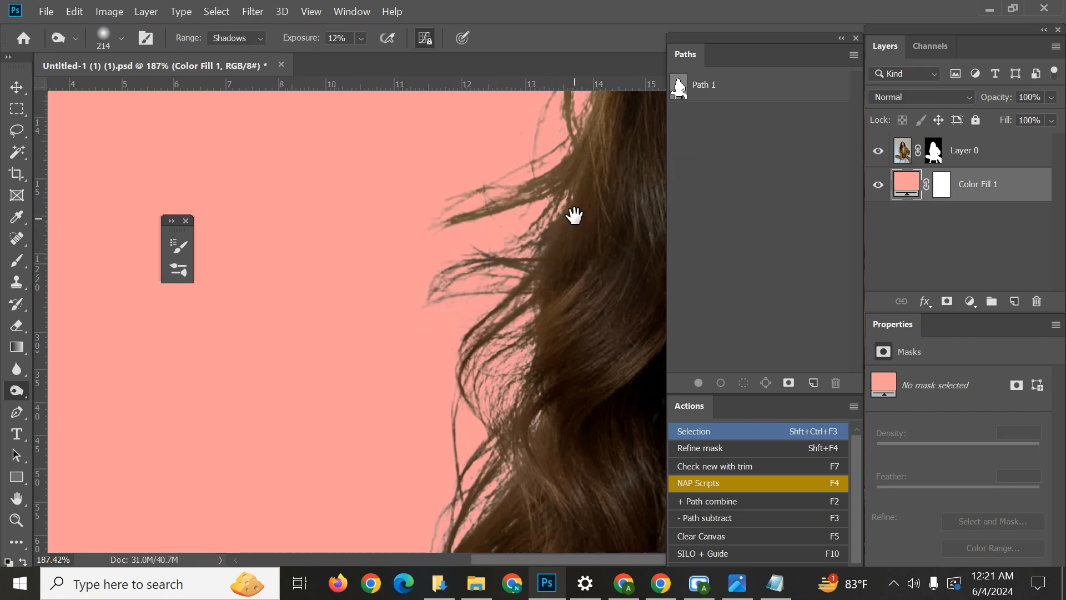
drag(572, 214, 472, 352)
scroll(476, 214, down, 4)
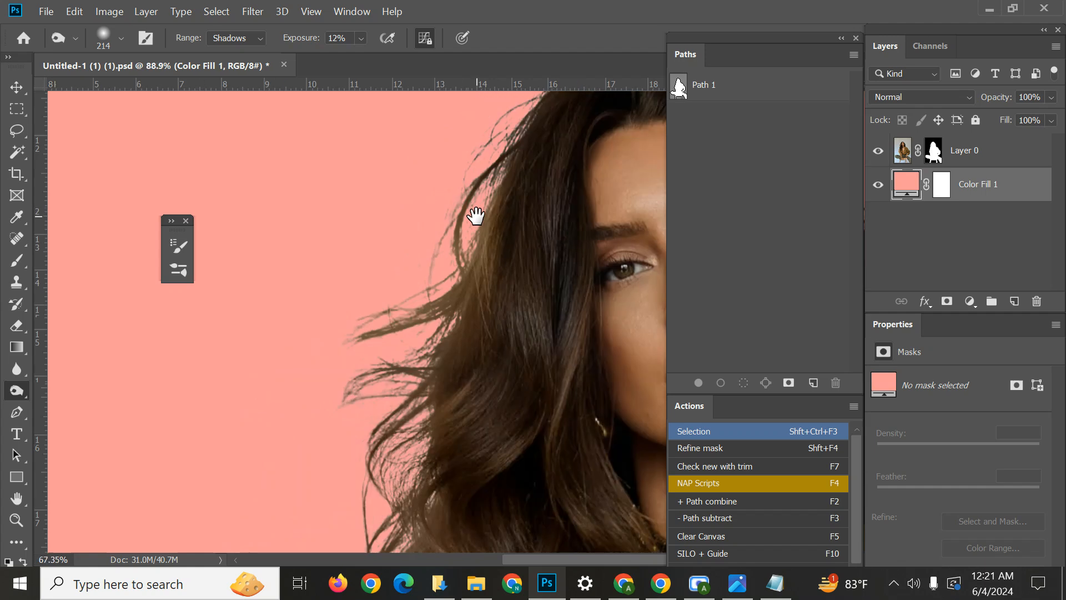
Check the hair outline around the head and down to the right shoulder against the pink fill, ending with the overall cutout.
drag(496, 166, 198, 279)
drag(443, 356, 463, 346)
drag(476, 298, 505, 352)
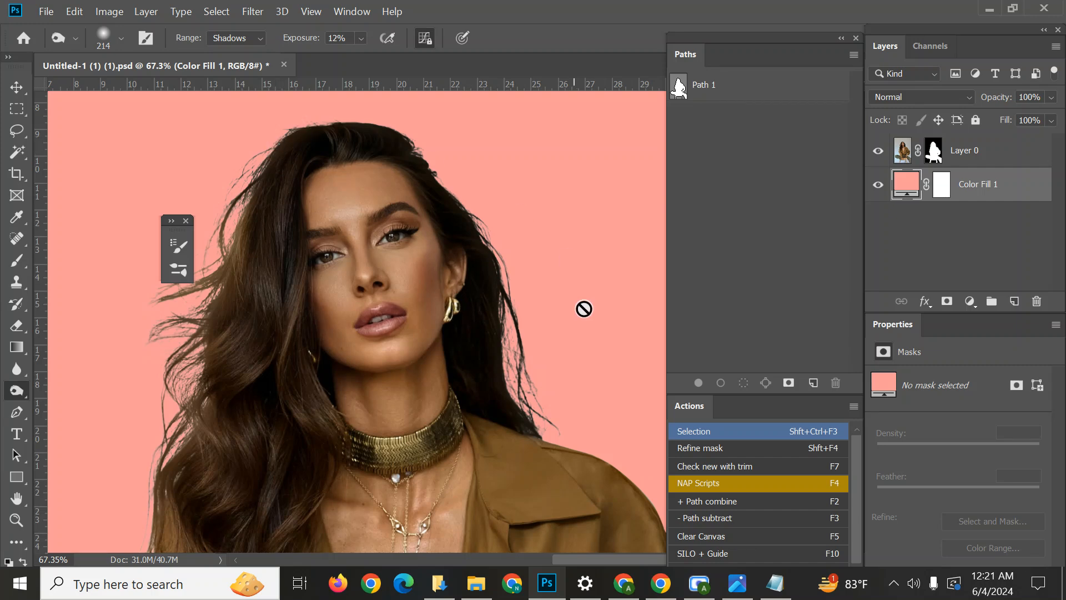
drag(588, 367, 604, 280)
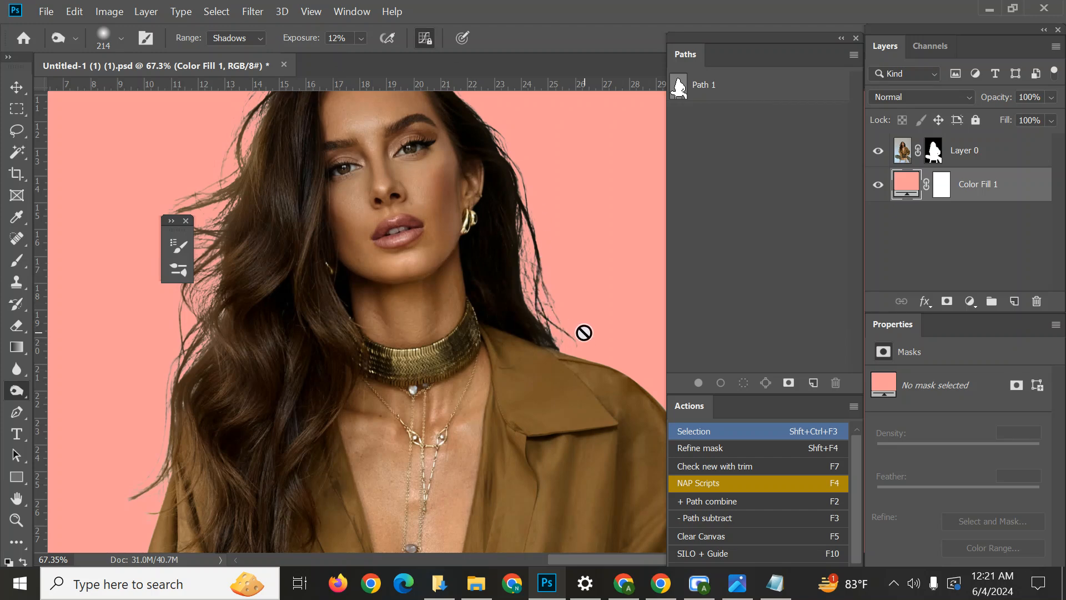
scroll(453, 333, down, 1)
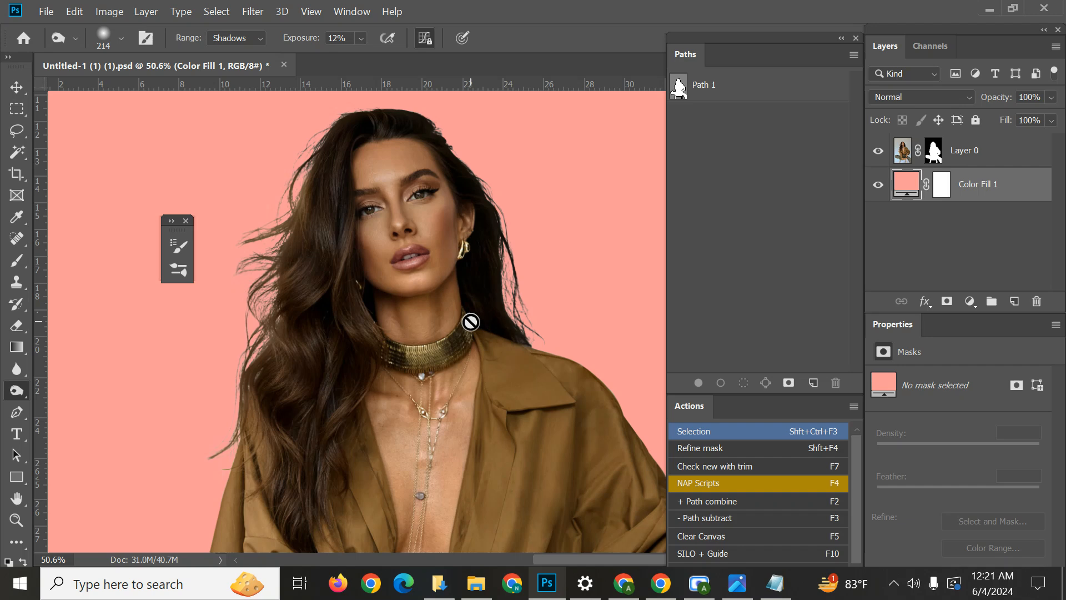
scroll(442, 294, down, 2)
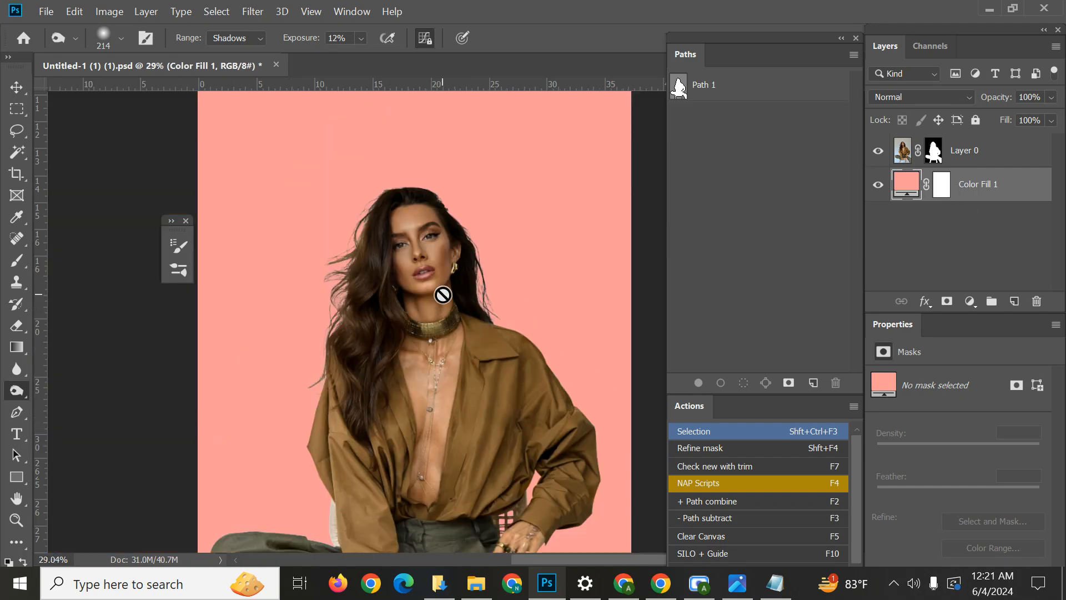
scroll(442, 294, down, 1)
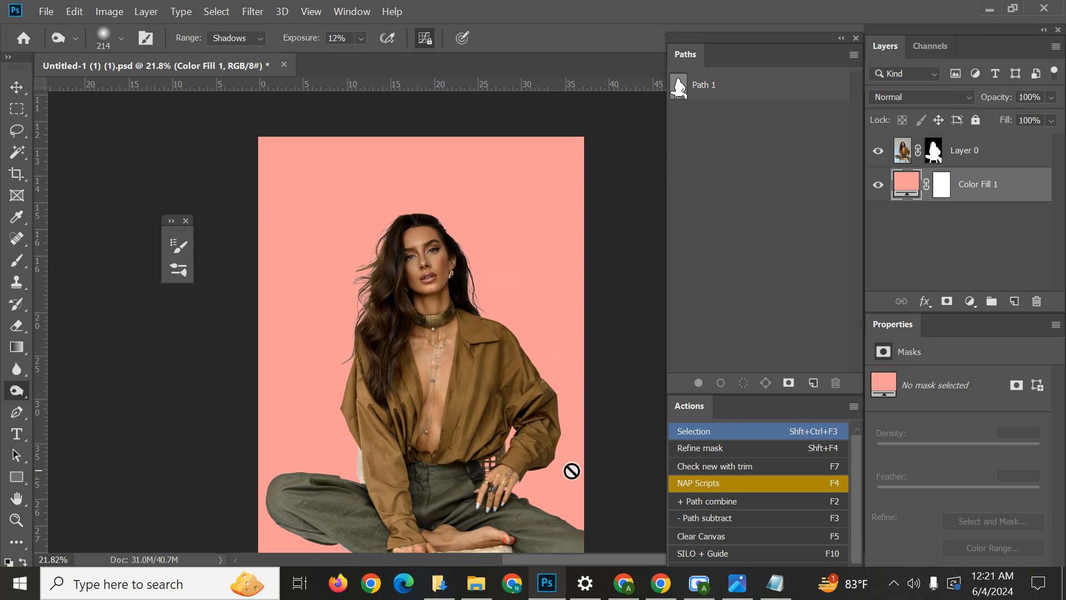
click(700, 583)
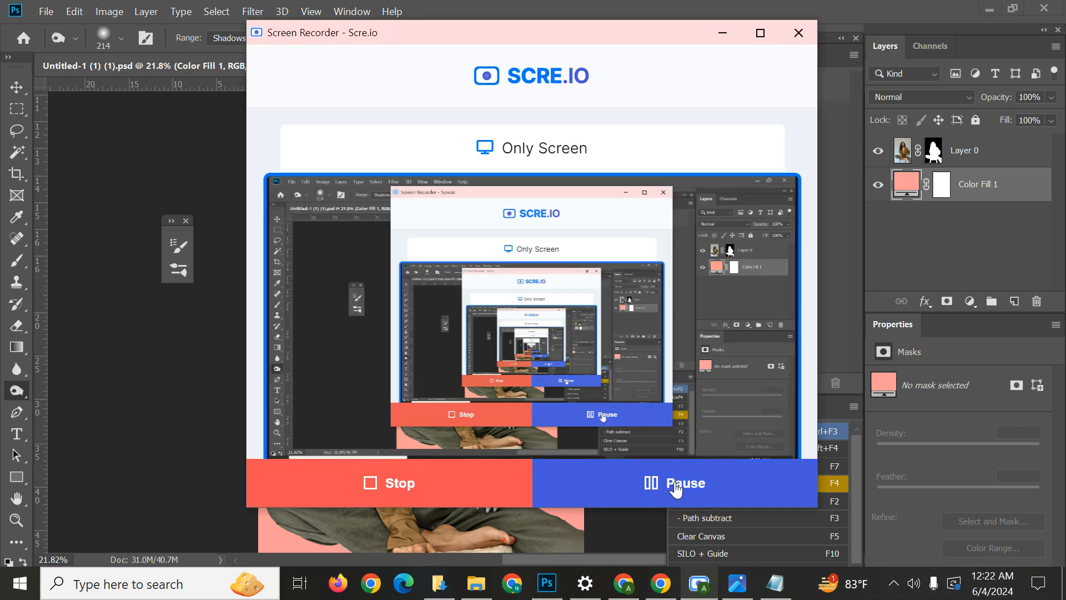
click(715, 32)
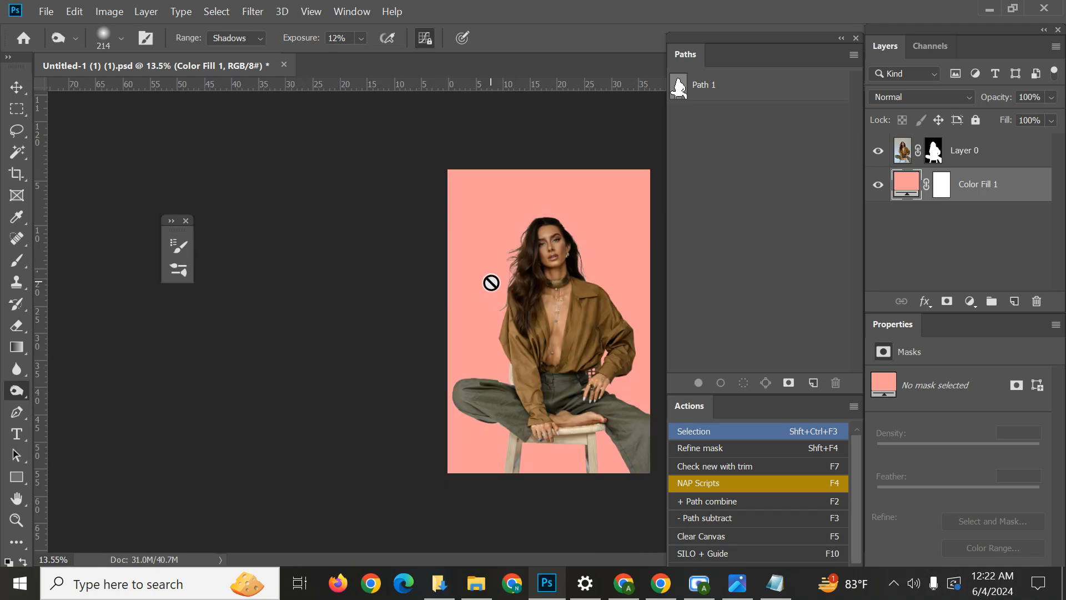
scroll(530, 306, up, 2)
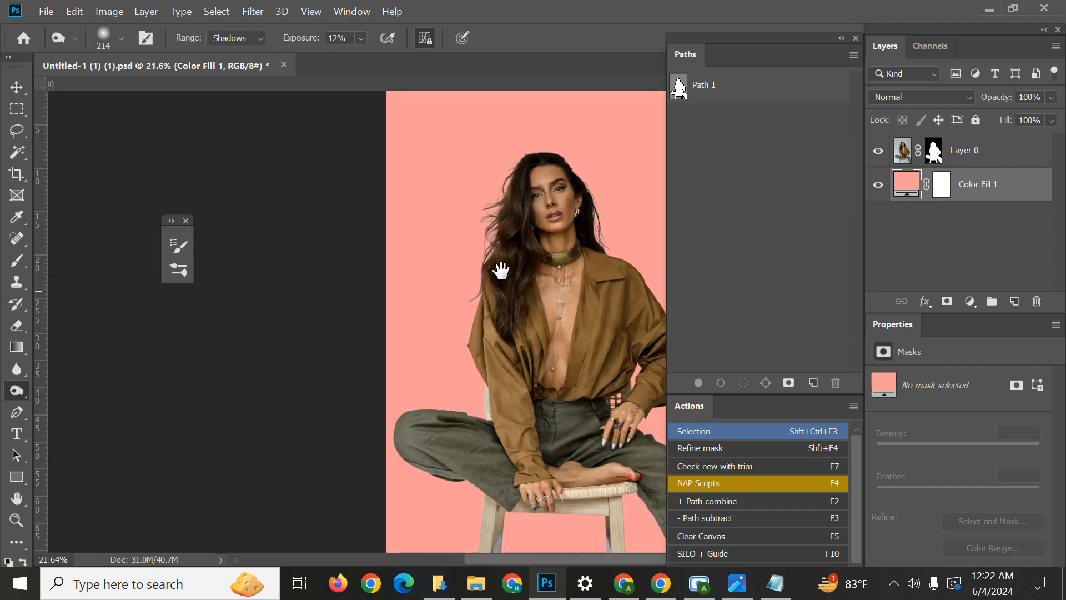
drag(500, 267, 419, 198)
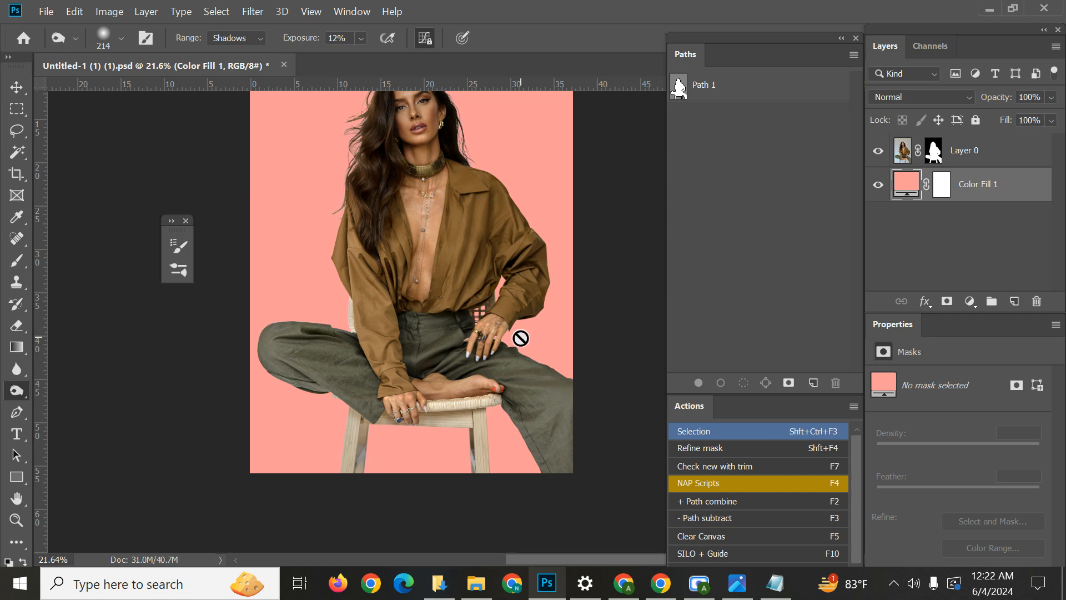
scroll(521, 338, down, 3)
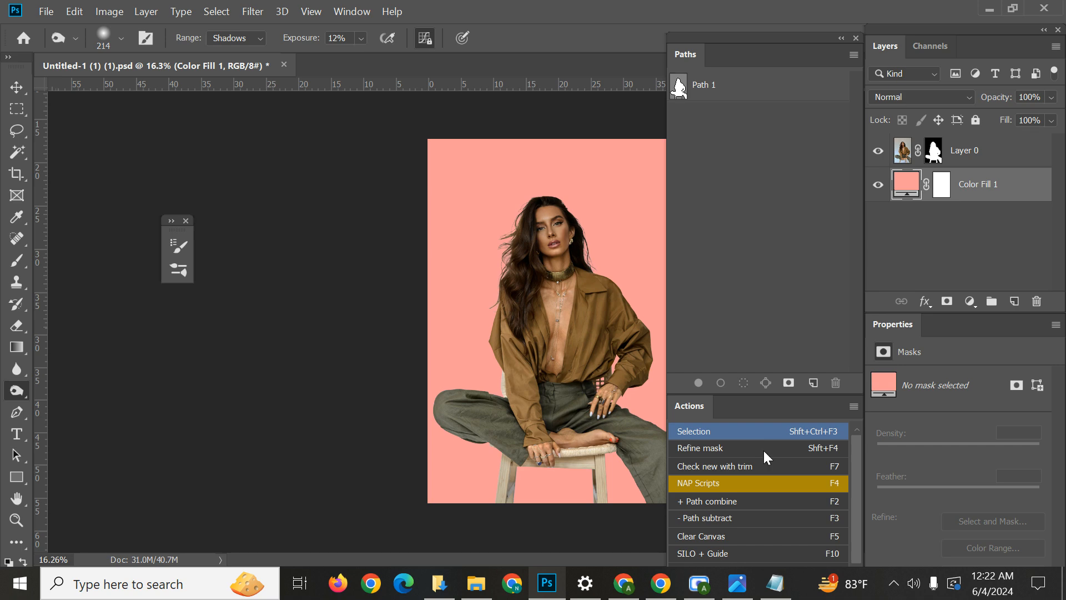
mouse_move(707, 590)
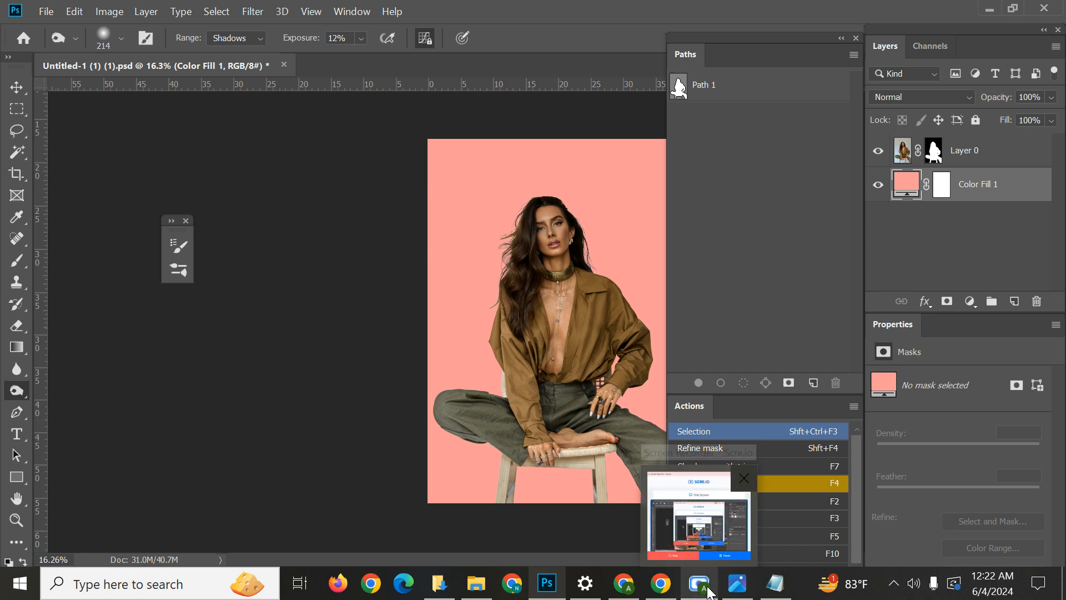